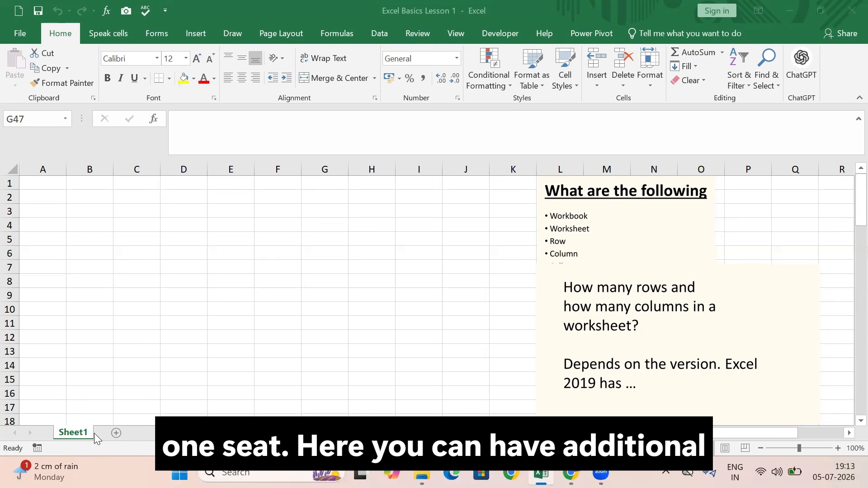
# Add two new blank worksheets to the workbook after Sheet1
pyautogui.click(118, 434)
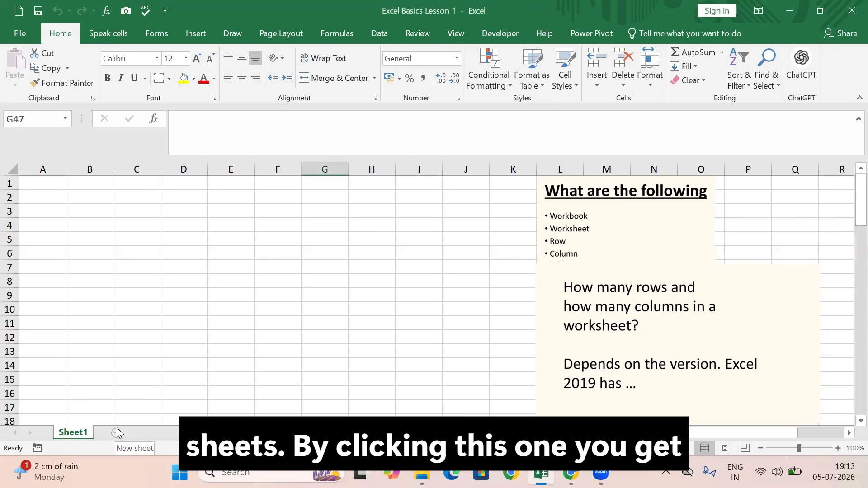
pyautogui.click(116, 433)
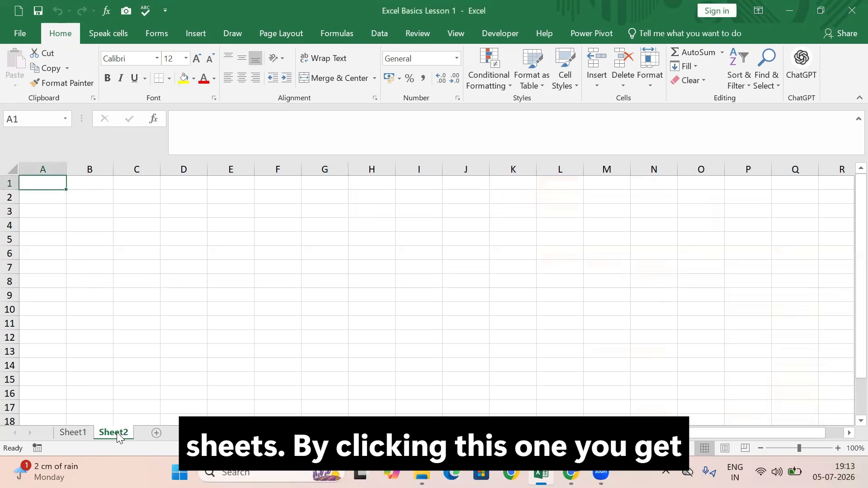
pyautogui.click(156, 432)
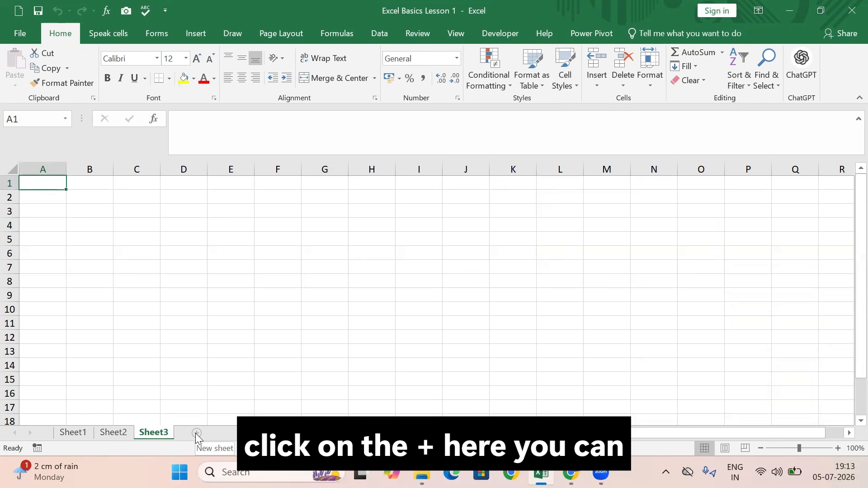
# Delete the added worksheets Sheet3 and Sheet2, leaving only Sheet1 in the workbook
pyautogui.rightClick(166, 434)
pyautogui.click(196, 306)
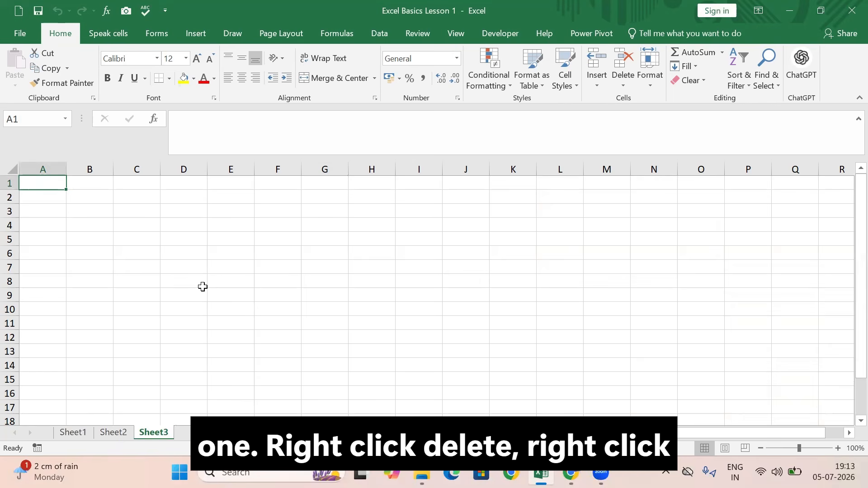
pyautogui.rightClick(114, 434)
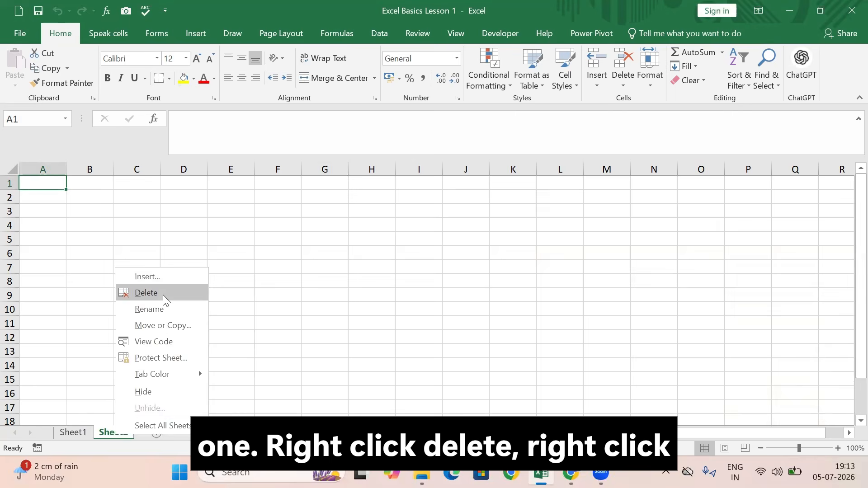
pyautogui.click(163, 294)
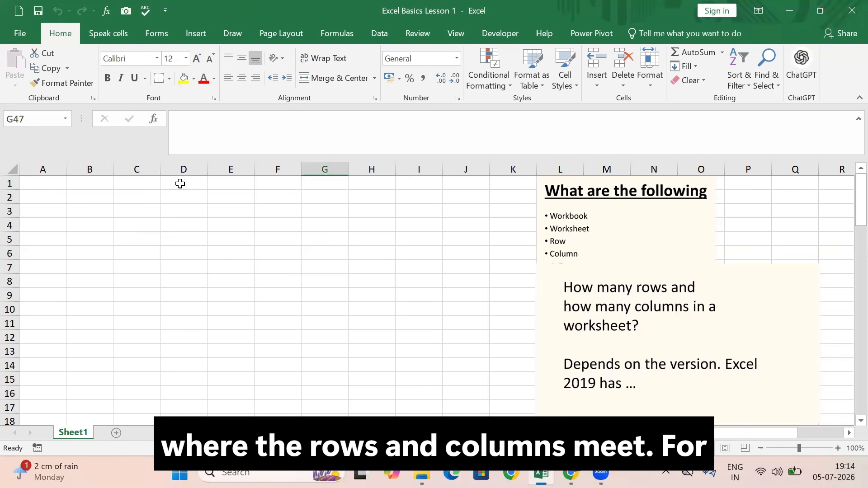
# Label two cells with their own addresses, entering D2 in cell D2 and G6 in cell G6
pyautogui.click(187, 197)
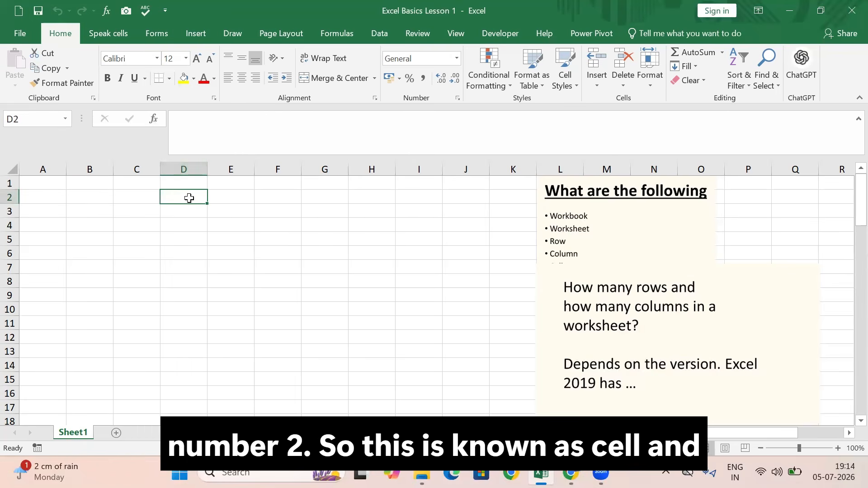
pyautogui.write('D')
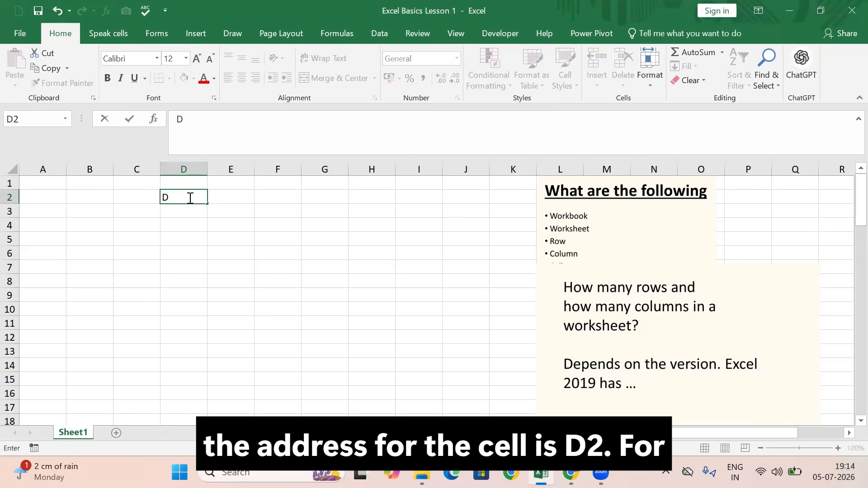
pyautogui.write('2')
pyautogui.click(324, 254)
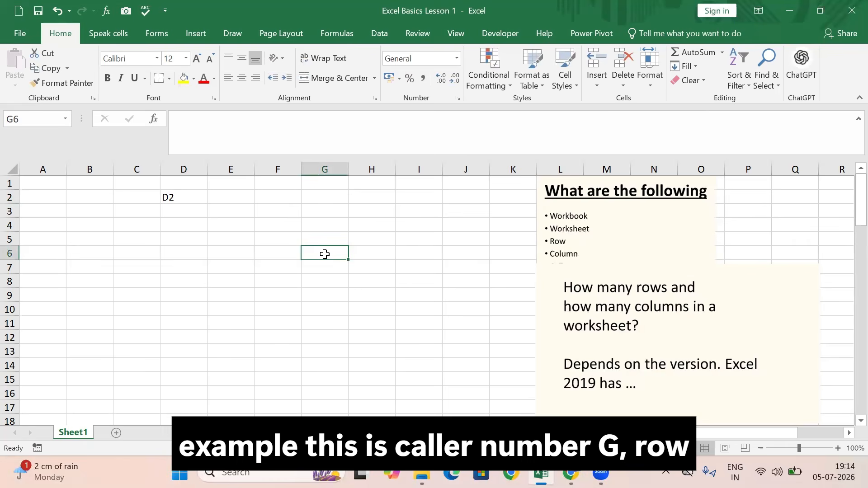
pyautogui.write('G6')
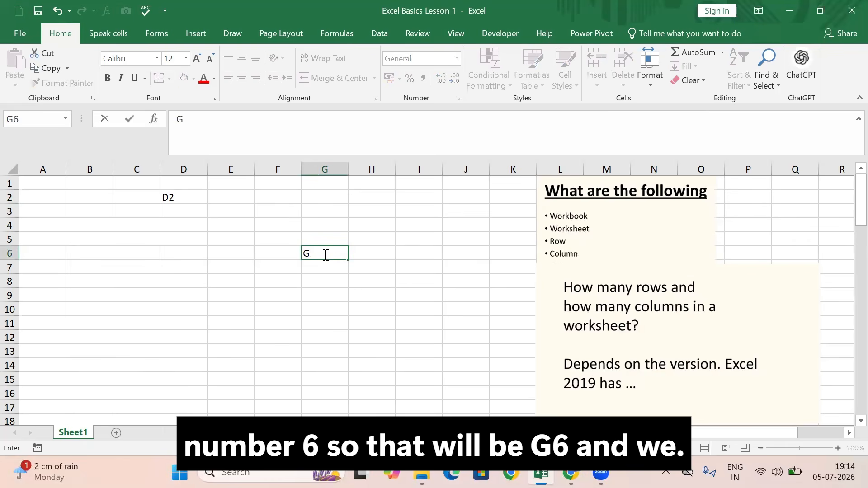
pyautogui.click(359, 296)
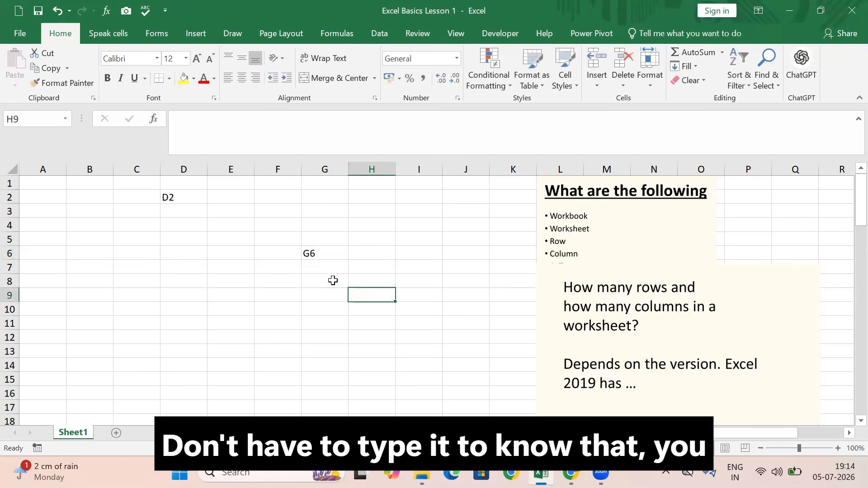
# Select cells F5, D12 and J4 one after another to check how each cell's address is displayed
pyautogui.click(282, 239)
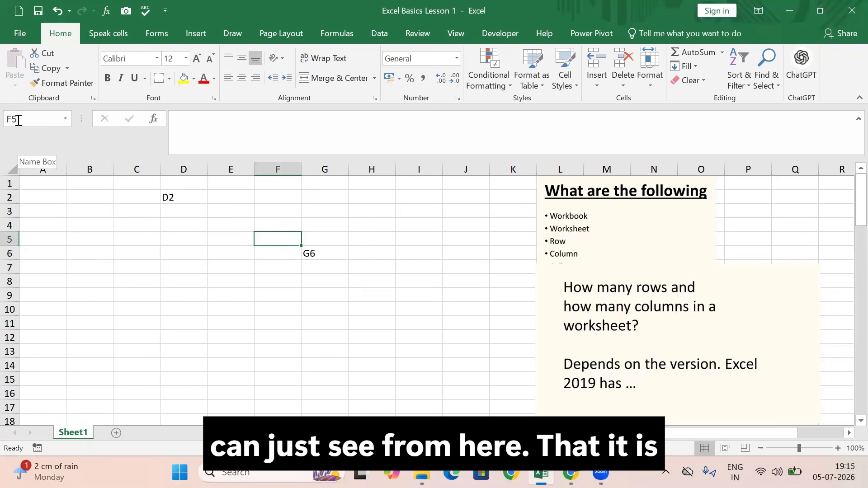
pyautogui.click(173, 343)
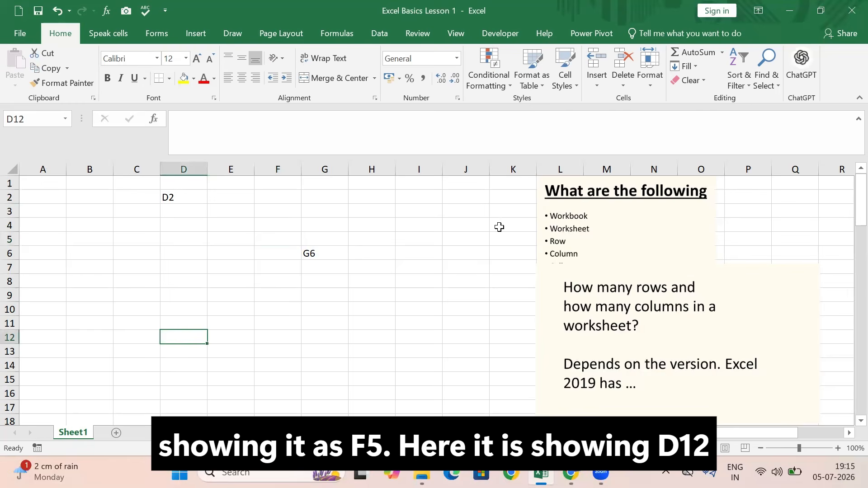
pyautogui.click(479, 225)
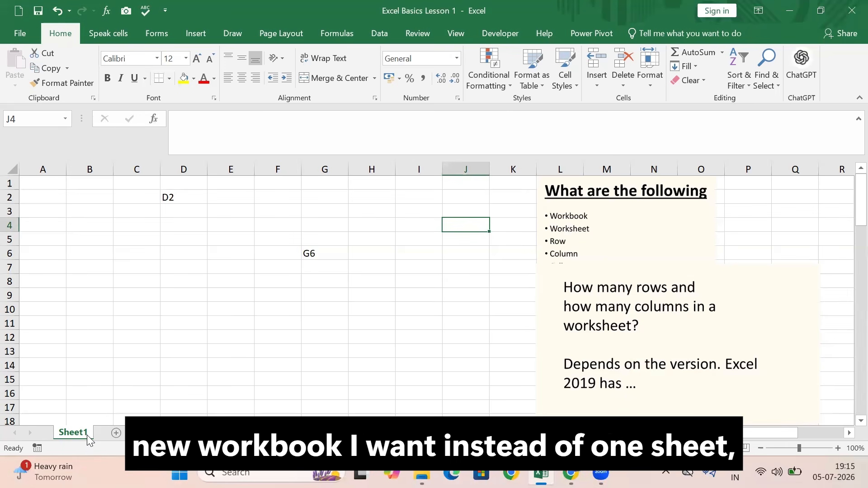
# Set the number of sheets included in new workbooks to 3 in the program options, and return it to 1
pyautogui.click(19, 32)
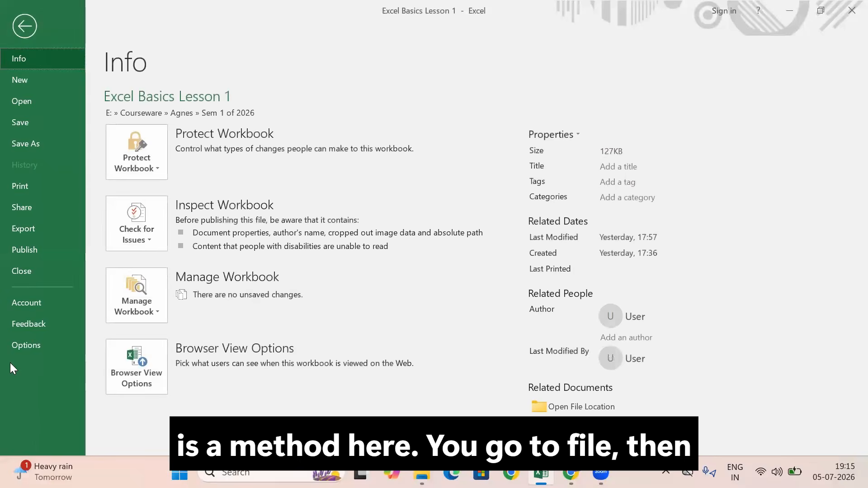
pyautogui.click(25, 346)
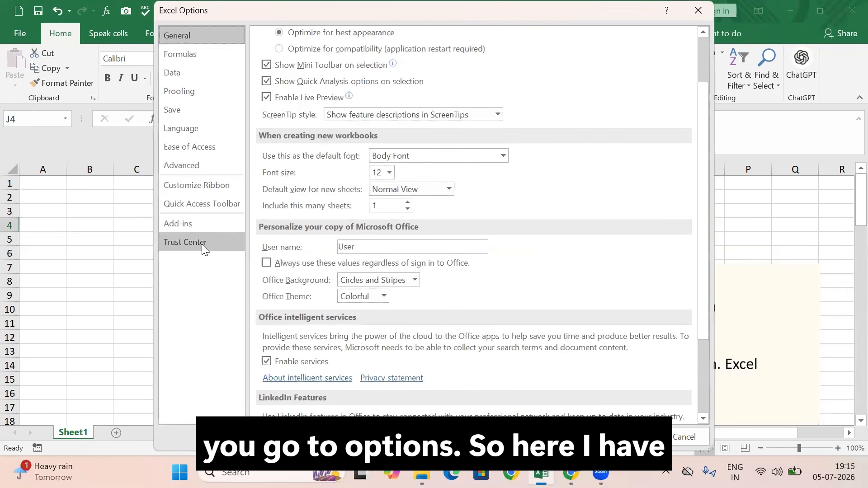
pyautogui.click(407, 202)
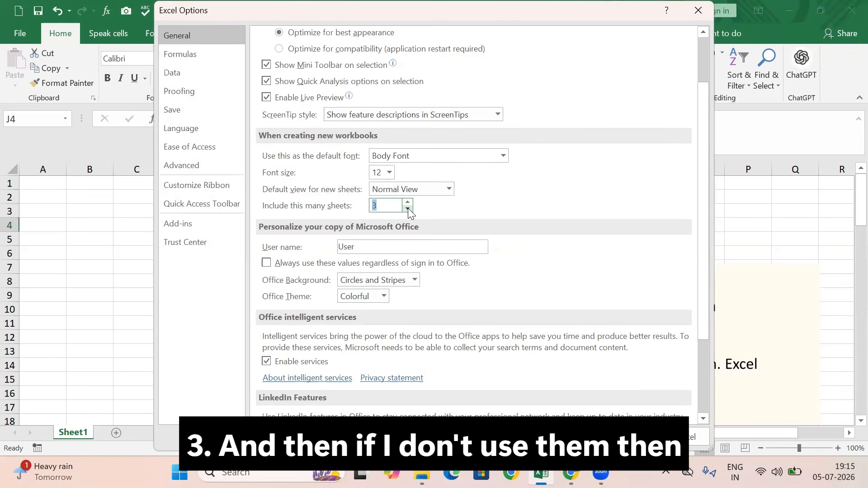
pyautogui.click(407, 208)
pyautogui.click(408, 208)
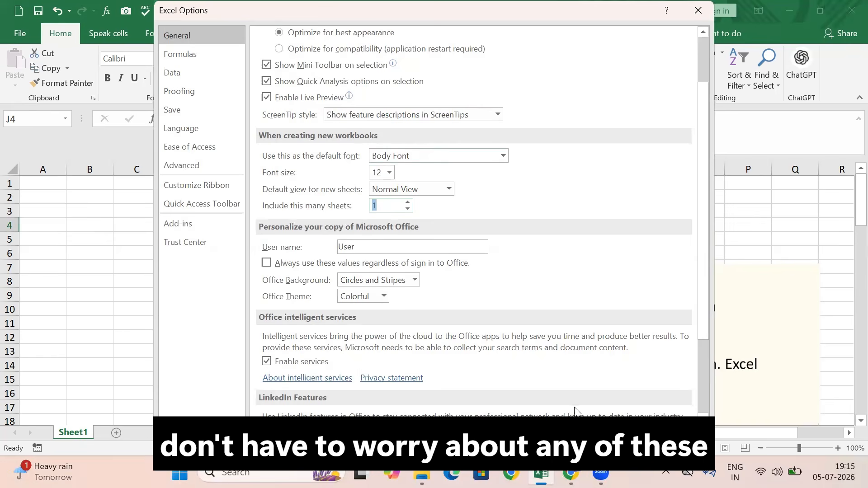
pyautogui.click(634, 437)
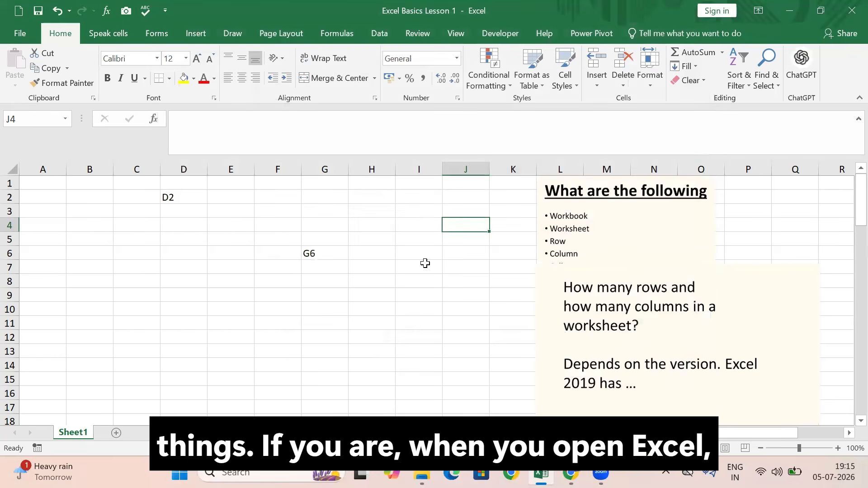
# Try to delete Sheet1, the only worksheet in the workbook, and dismiss the resulting message
pyautogui.rightClick(72, 432)
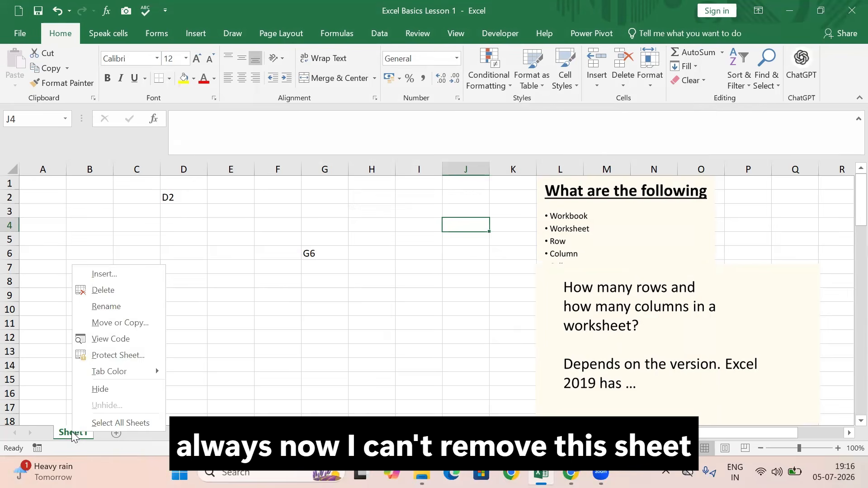
pyautogui.click(111, 290)
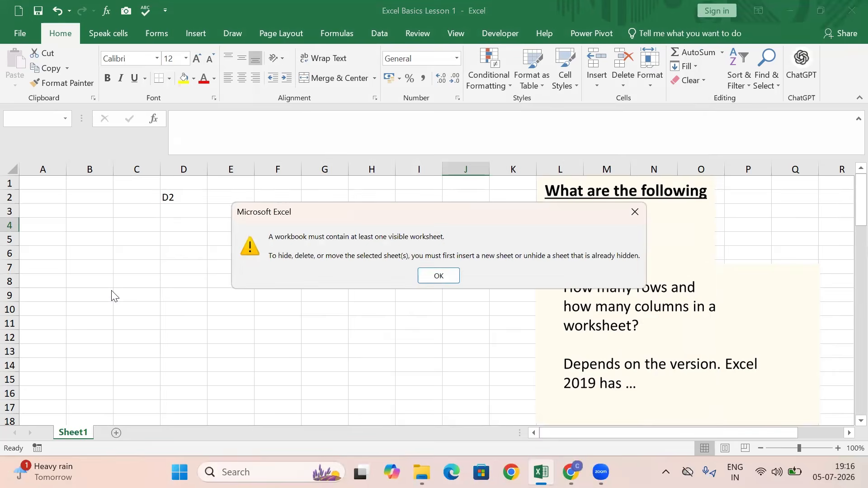
pyautogui.click(439, 276)
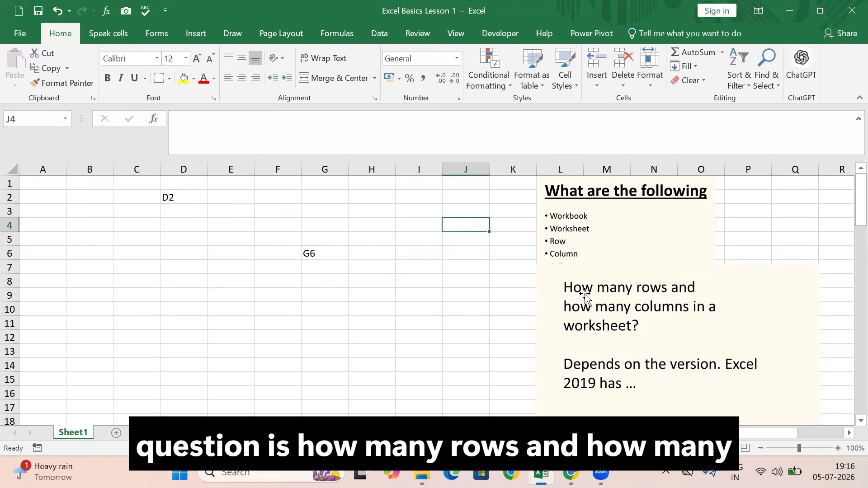
# Jump from cell A1 down to the worksheet's last row, and return to A1
pyautogui.click(53, 187)
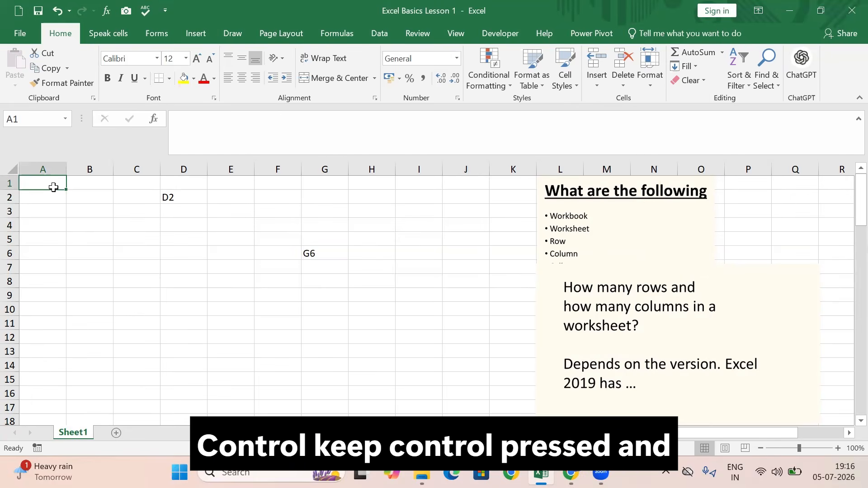
pyautogui.hotkey('ctrl', 'Down')
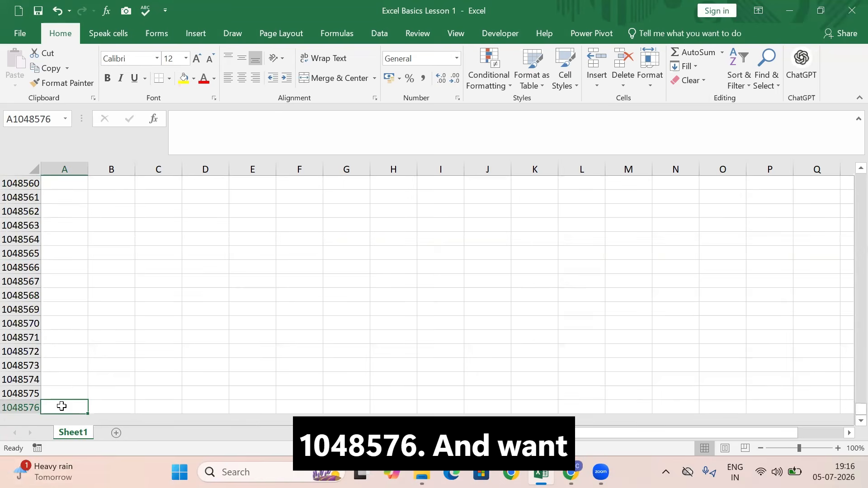
pyautogui.hotkey('ctrl', 'Home')
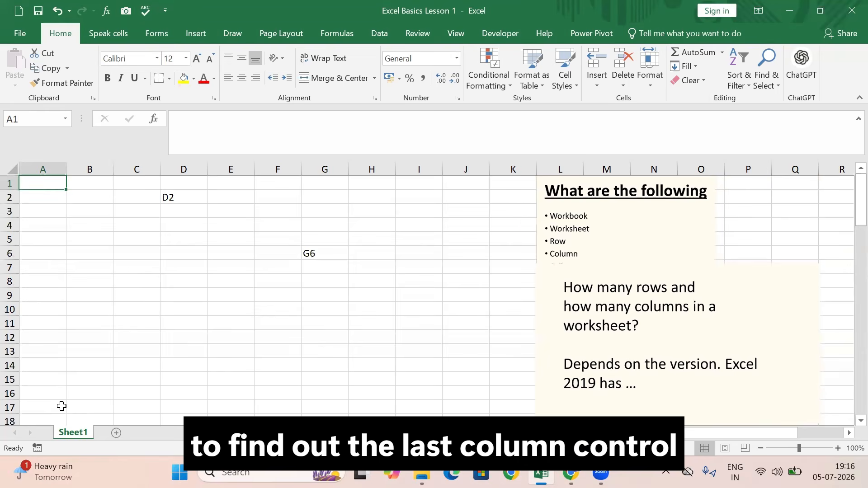
# Go to the last column of row 1 and enter =COLUMN() in cell XFD1 to find its column number
pyautogui.hotkey('ctrl', 'Right')
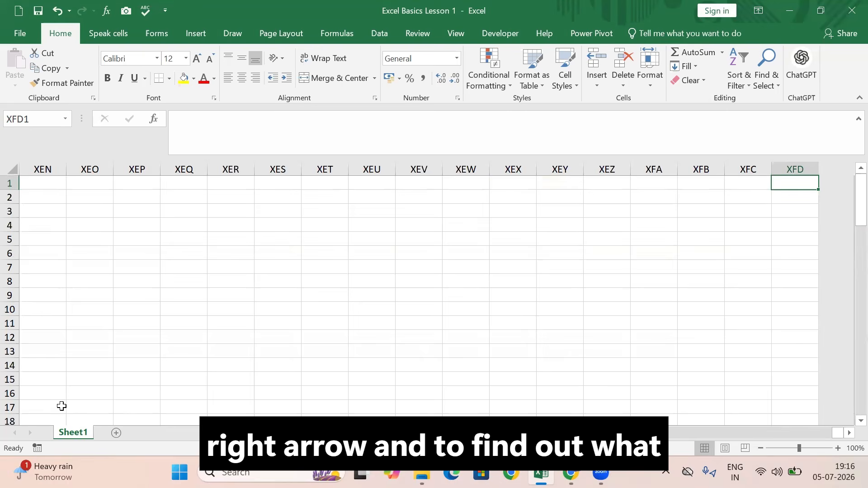
pyautogui.write('=column')
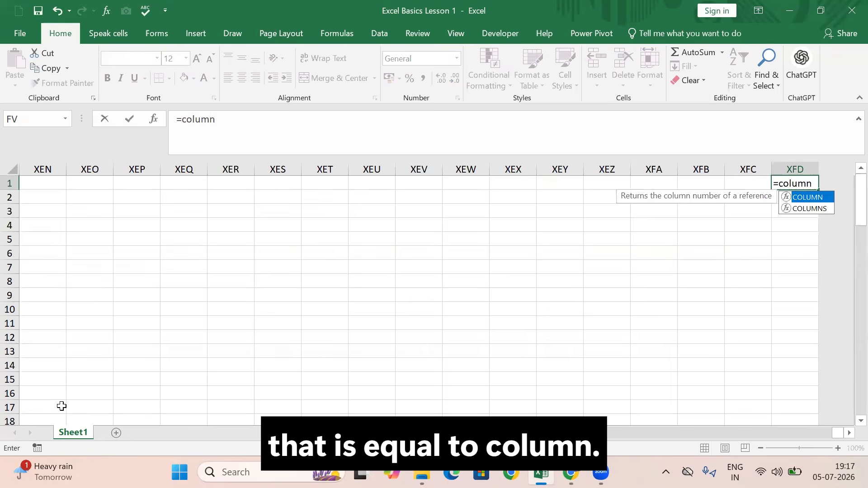
pyautogui.write('()')
pyautogui.press('Return')
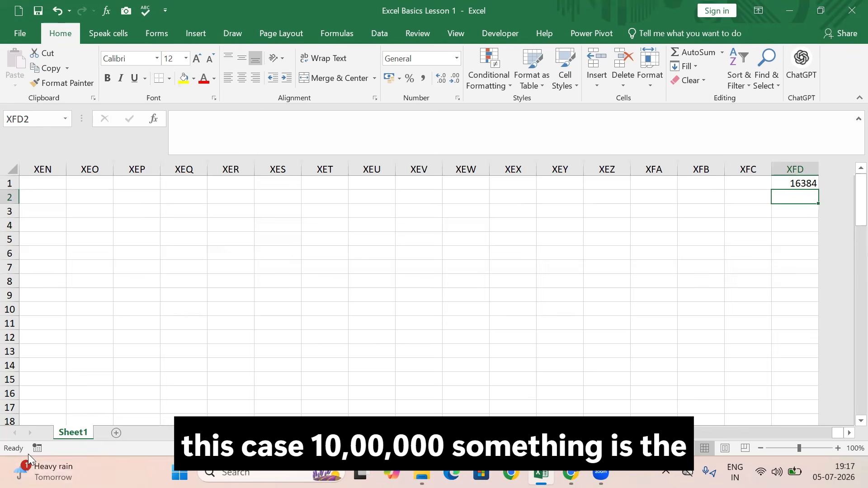
# Clear the formula from cell XFD1 and return to cell A1
pyautogui.click(779, 185)
pyautogui.press('Delete')
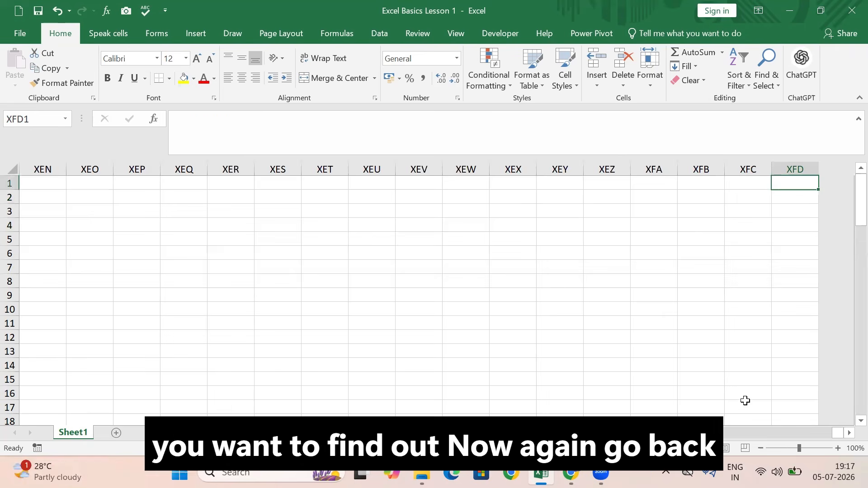
pyautogui.hotkey('ctrl', 'Home')
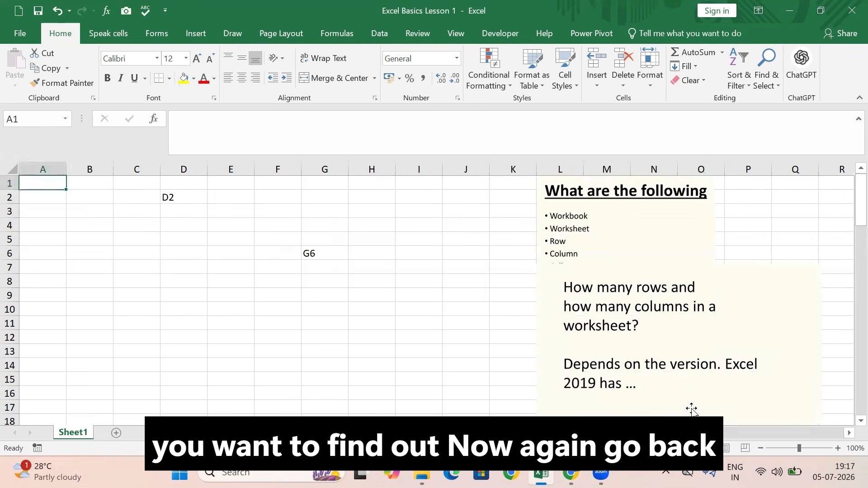
# Enter =COLUMN() in cell AK9 to find that column's number, and select the cell to review its formula
pyautogui.click(234, 326)
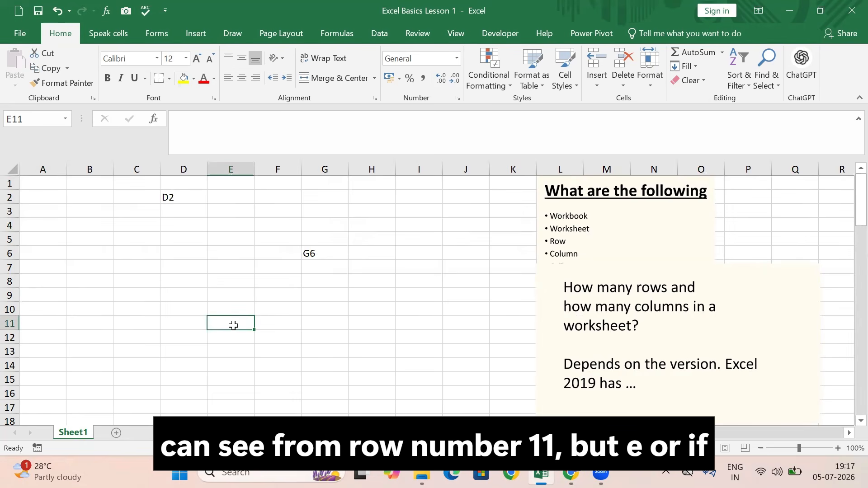
pyautogui.press('Right')
pyautogui.press('Right')
pyautogui.press('Right')
pyautogui.press('Right')
pyautogui.press('Right')
pyautogui.press('Right')
pyautogui.press('Right')
pyautogui.press('Right')
pyautogui.press('Right')
pyautogui.press('Right')
pyautogui.press('Right')
pyautogui.press('Right')
pyautogui.press('Right')
pyautogui.press('Right')
pyautogui.press('Right')
pyautogui.press('Right')
pyautogui.press('Right')
pyautogui.press('Right')
pyautogui.press('Right')
pyautogui.press('Right')
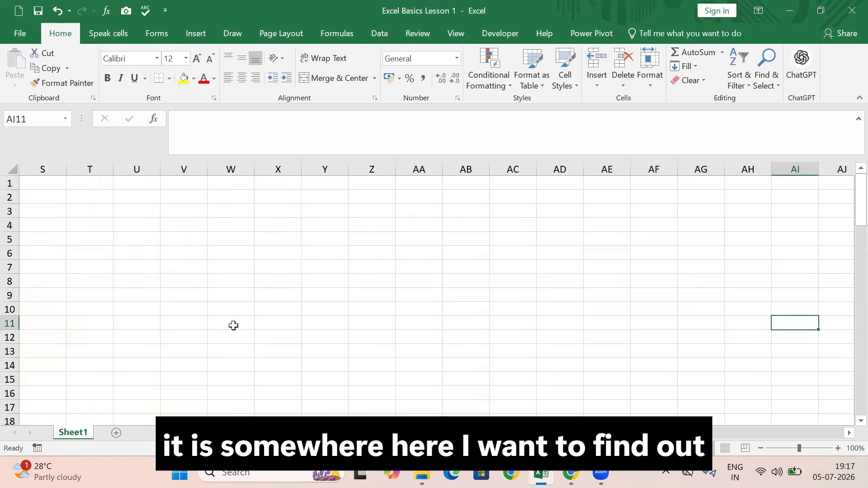
pyautogui.click(698, 294)
pyautogui.write('=colum')
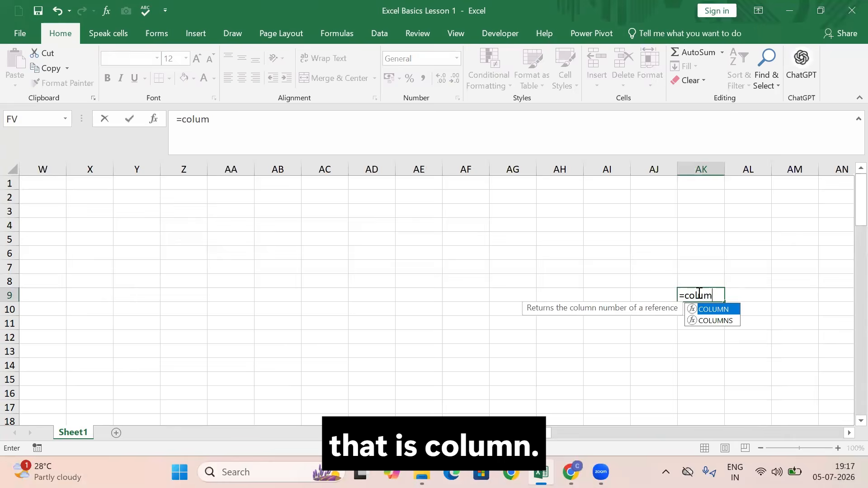
pyautogui.write('n()')
pyautogui.press('Return')
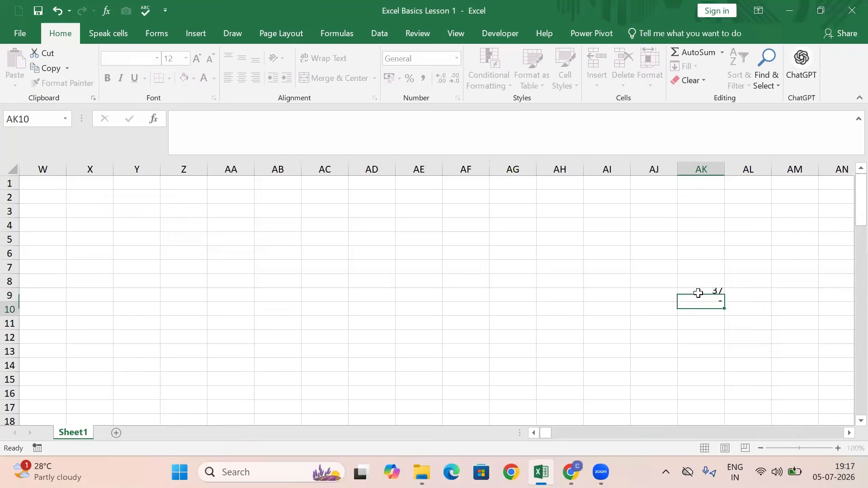
pyautogui.click(706, 299)
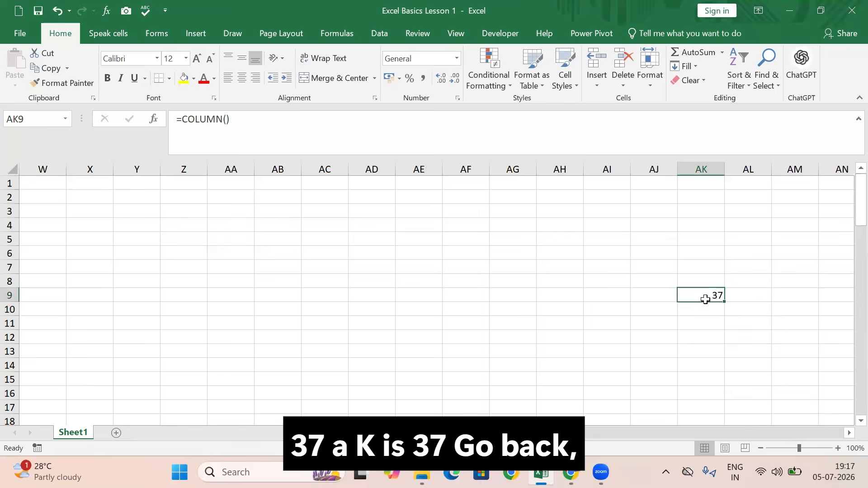
# Return to cell A1 and review its Font and Alignment settings in the Format Cells dialog without changing anything
pyautogui.hotkey('ctrl', 'Home')
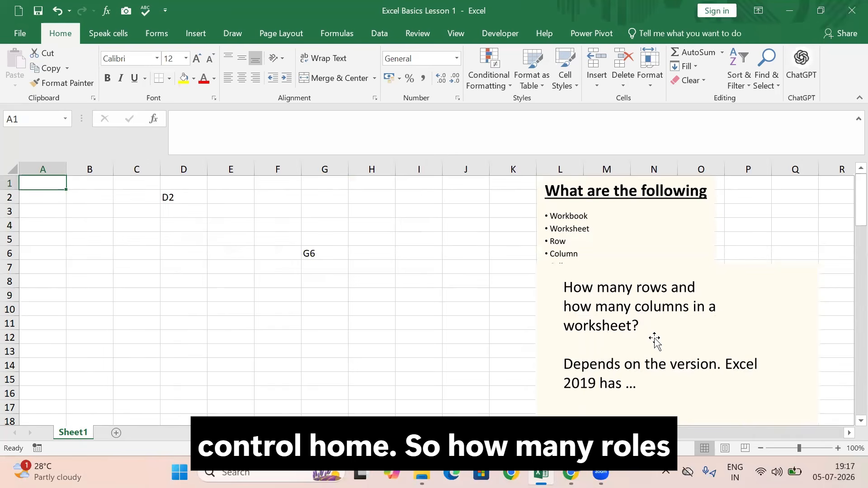
pyautogui.scroll(-3, 638, 364)
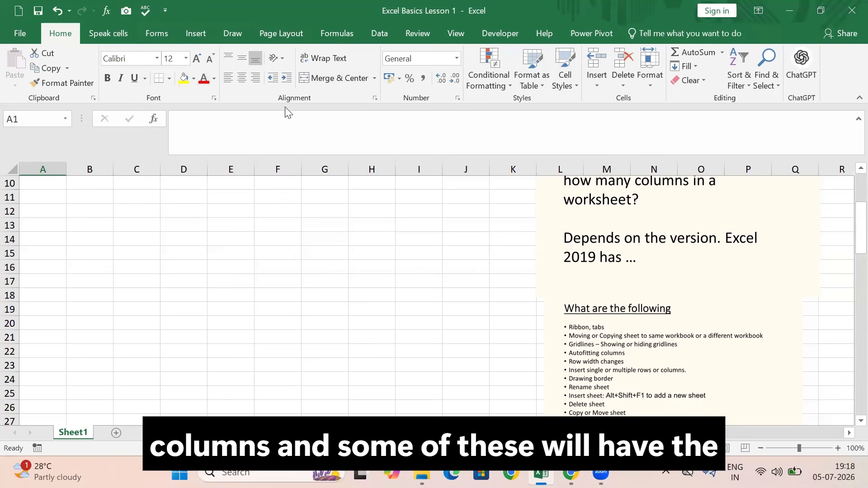
pyautogui.click(215, 99)
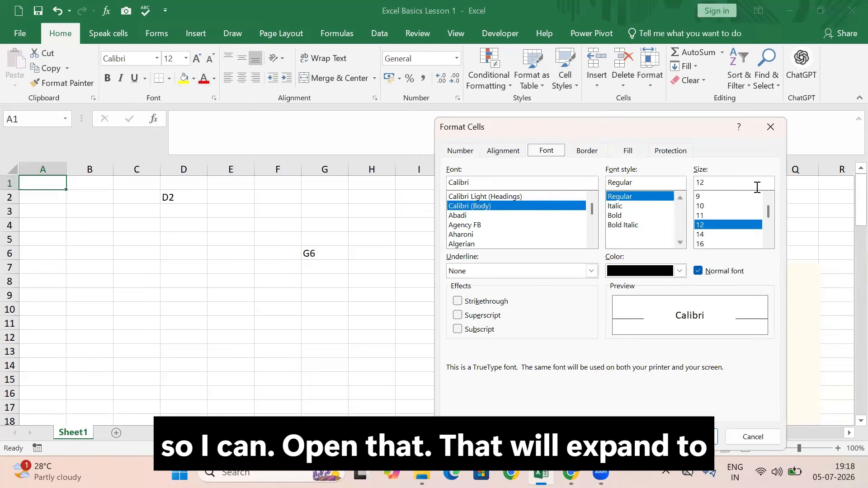
pyautogui.click(771, 128)
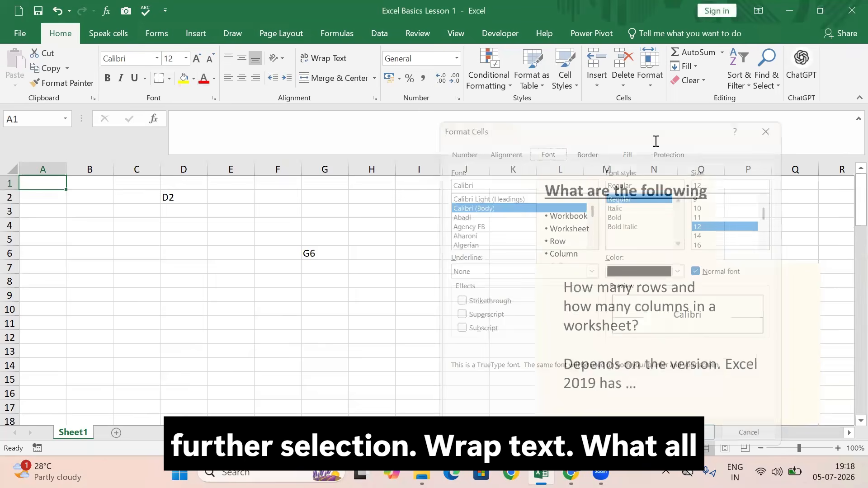
pyautogui.click(375, 99)
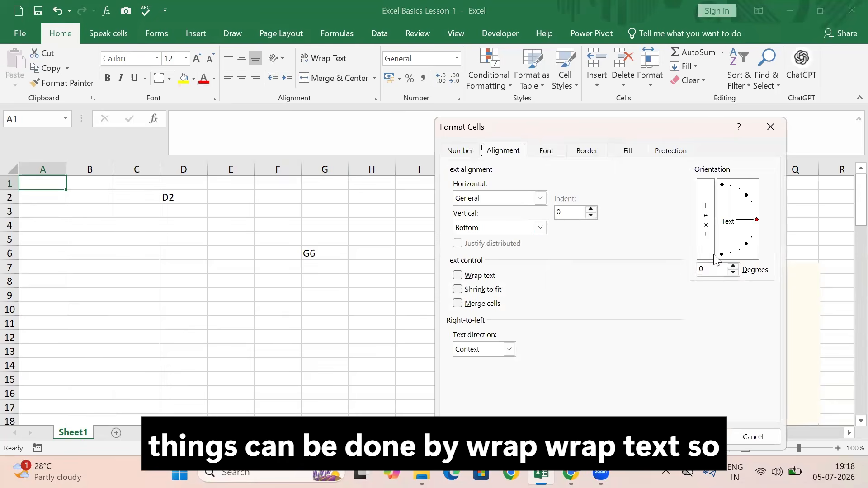
pyautogui.click(771, 127)
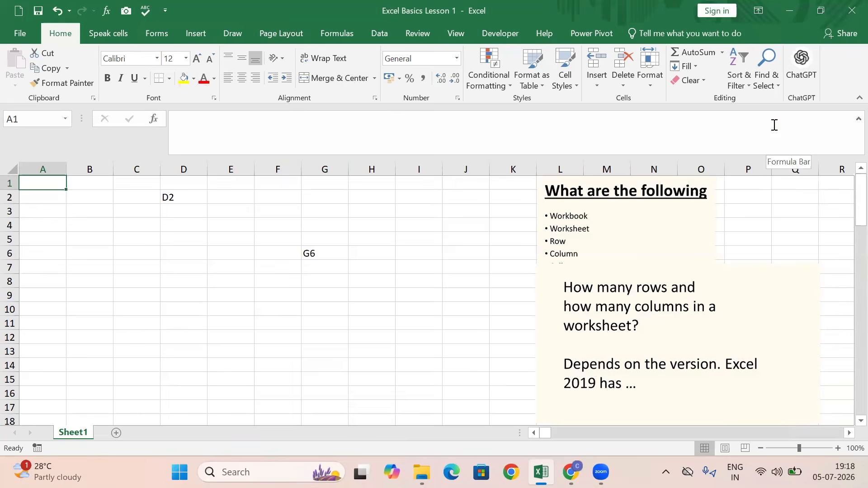
# Show the Insert options for cells, rows, columns and sheets, and review the lesson topic list on the sheet
pyautogui.click(596, 85)
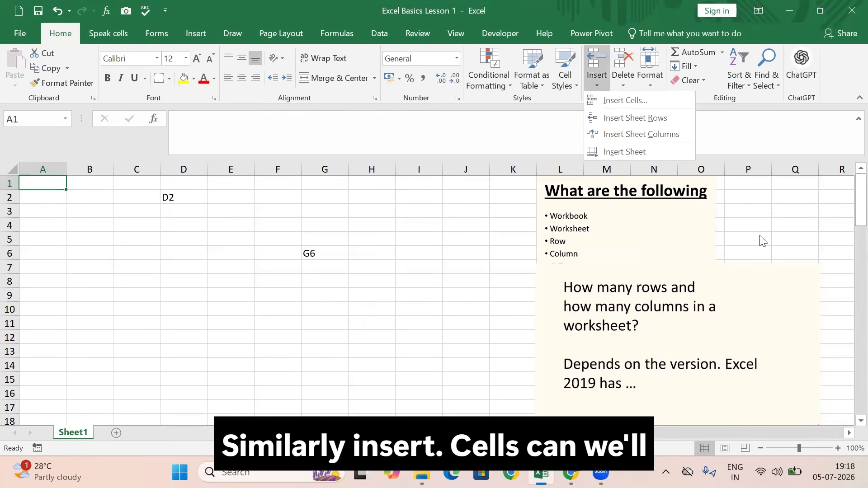
pyautogui.scroll(-3, 806, 253)
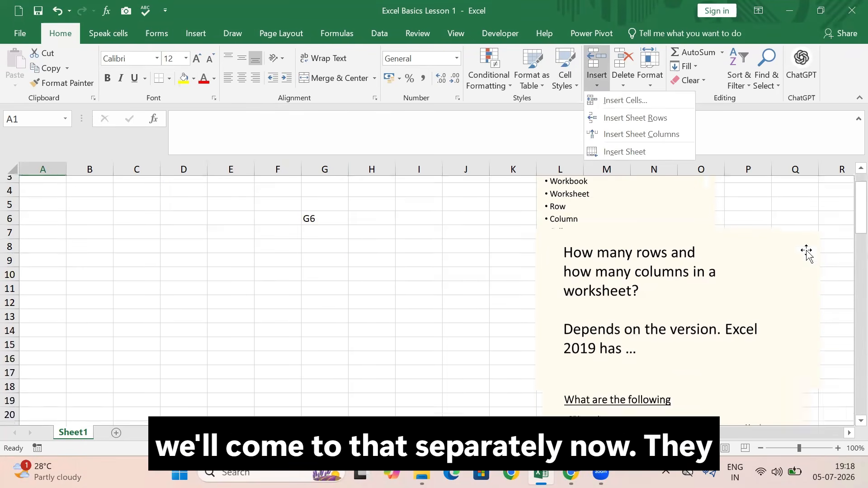
pyautogui.scroll(-3, 806, 252)
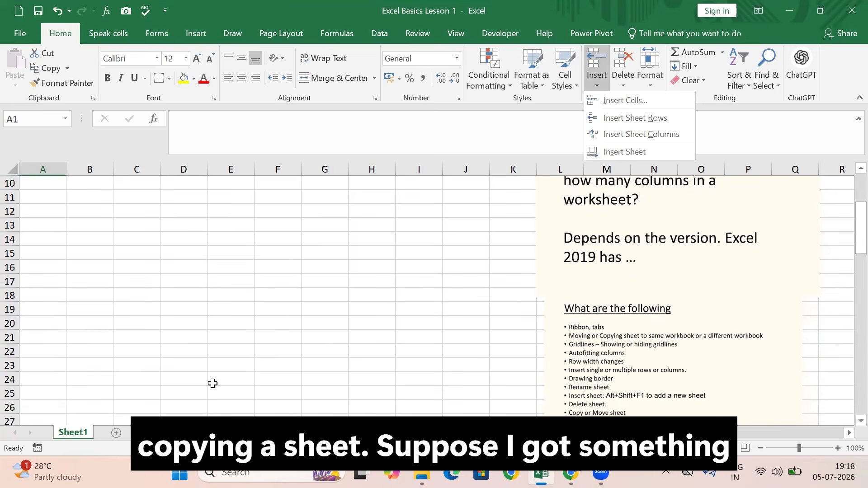
# Add a new sheet after Sheet1 and enter saS;ALS in cell A1 and Dada;dkka in cell B7
pyautogui.click(116, 434)
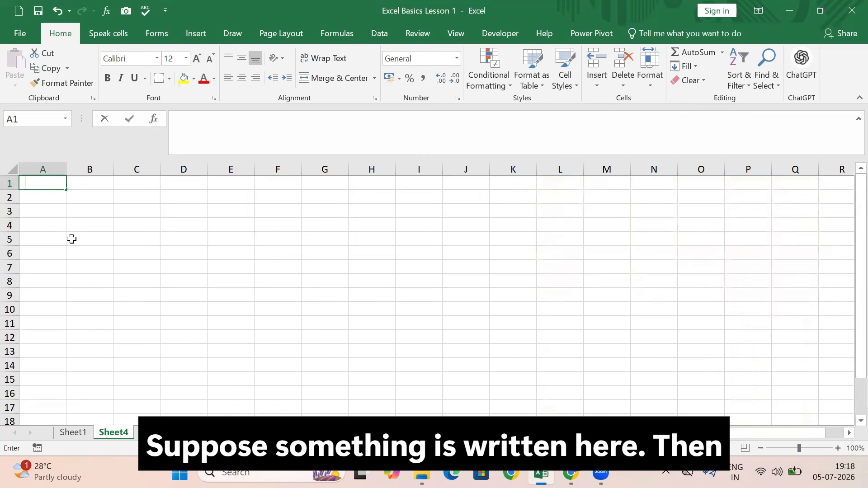
pyautogui.write('saS;ALS')
pyautogui.click(104, 266)
pyautogui.write('Dada;dkka')
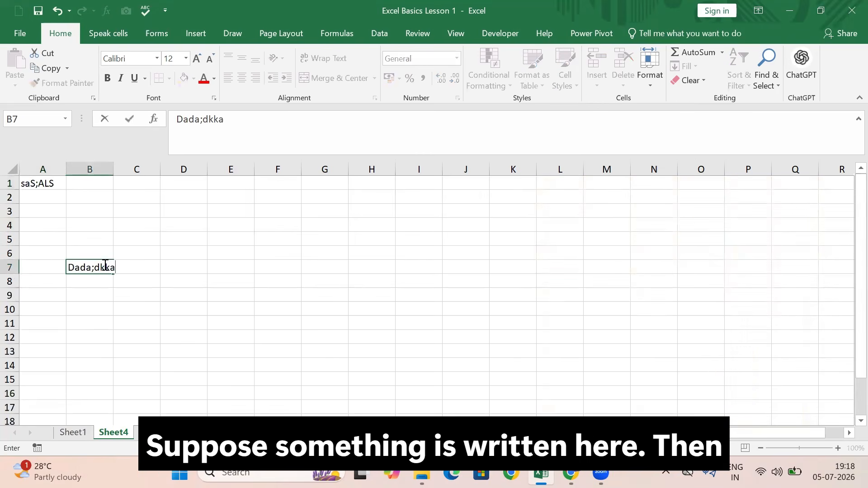
# Insert a new sheet between Sheet1 and Sheet4 and enter asslajsaljs in its cell C11
pyautogui.click(82, 432)
pyautogui.click(155, 432)
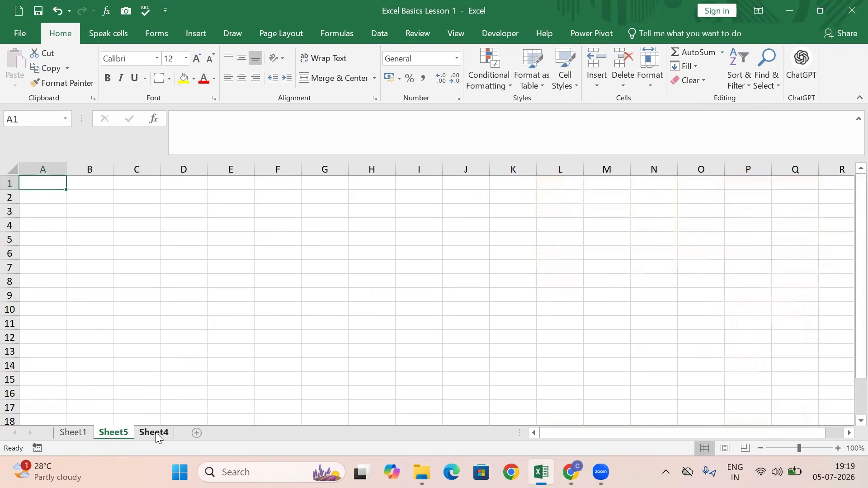
pyautogui.click(159, 327)
pyautogui.write('asslajsaljs')
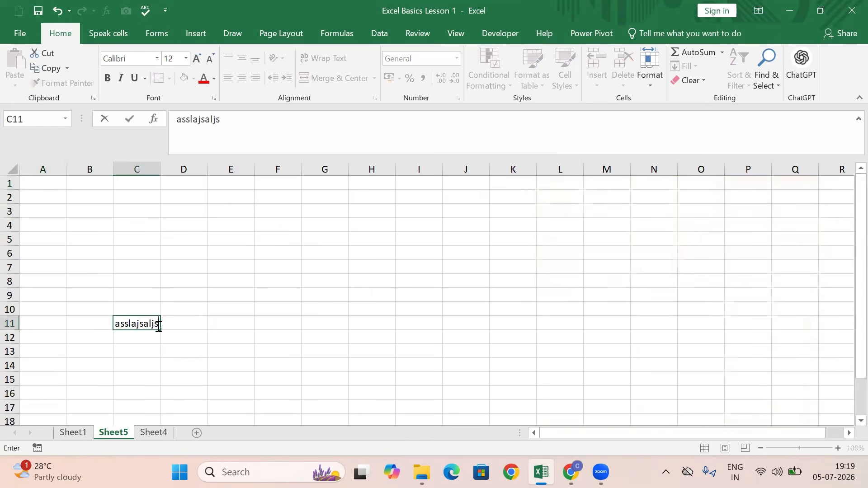
pyautogui.click(240, 377)
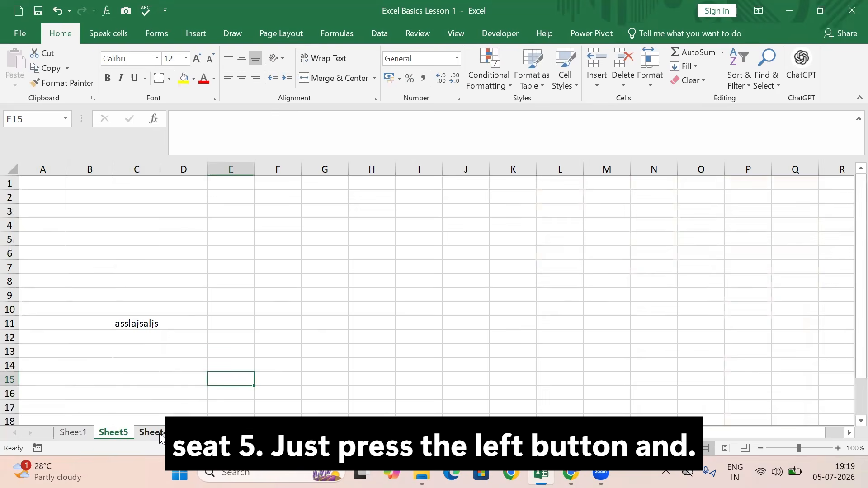
# Reorder the sheets by moving Sheet4 before Sheet5 and Sheet1 to the end
pyautogui.moveTo(159, 437); pyautogui.dragTo(94, 406)
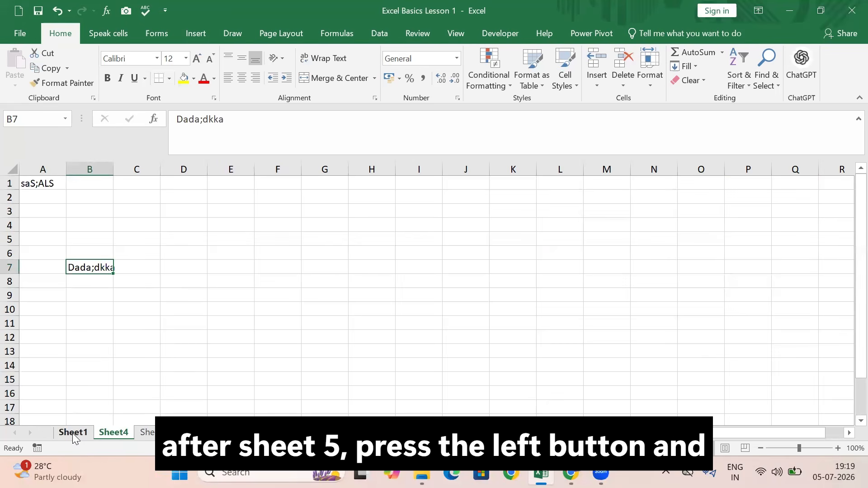
pyautogui.moveTo(73, 433)
pyautogui.mouseDown()
pyautogui.moveTo(72, 423)
pyautogui.moveTo(162, 418)
pyautogui.moveTo(175, 427)
pyautogui.mouseUp()
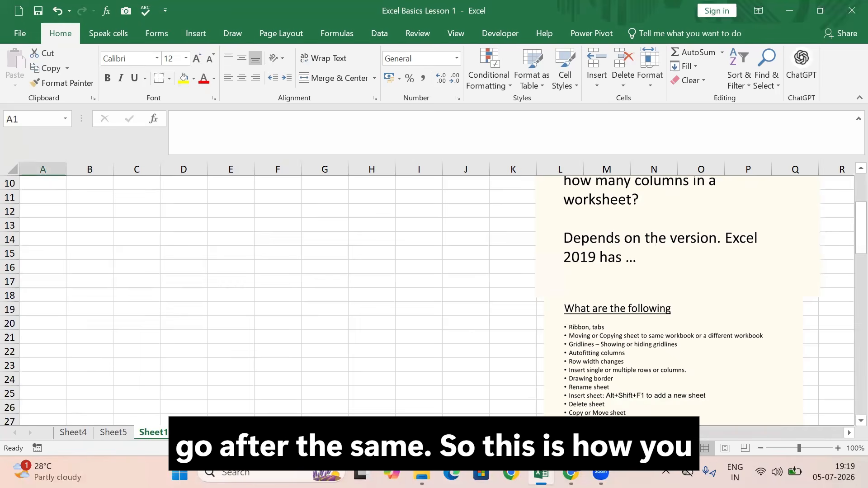
# Create a copy of Sheet1 before Sheet4 in the same workbook and compare the copy with the original
pyautogui.rightClick(166, 434)
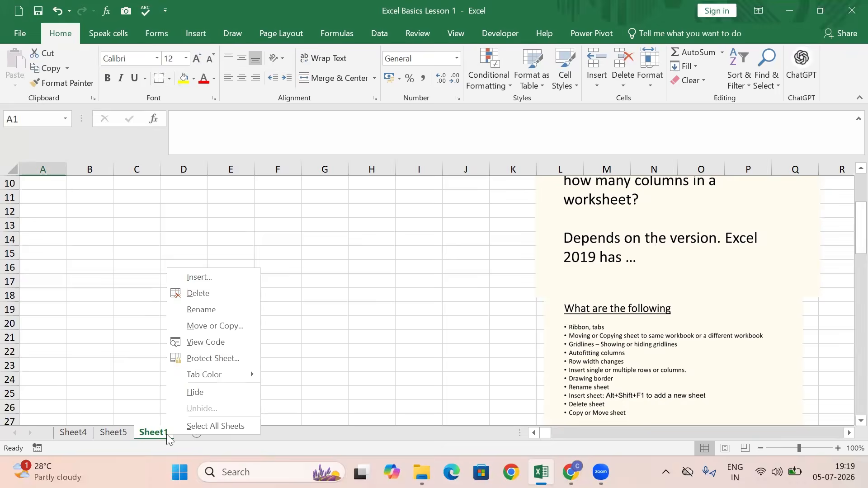
pyautogui.click(223, 327)
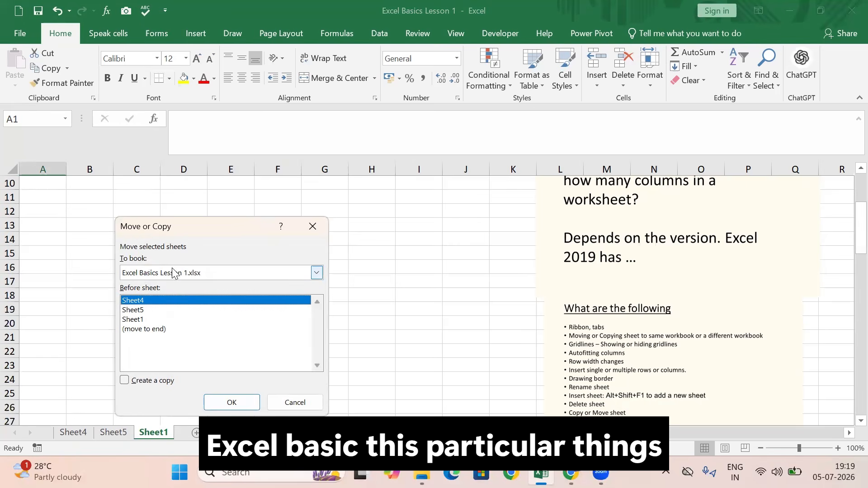
pyautogui.click(126, 382)
pyautogui.click(231, 404)
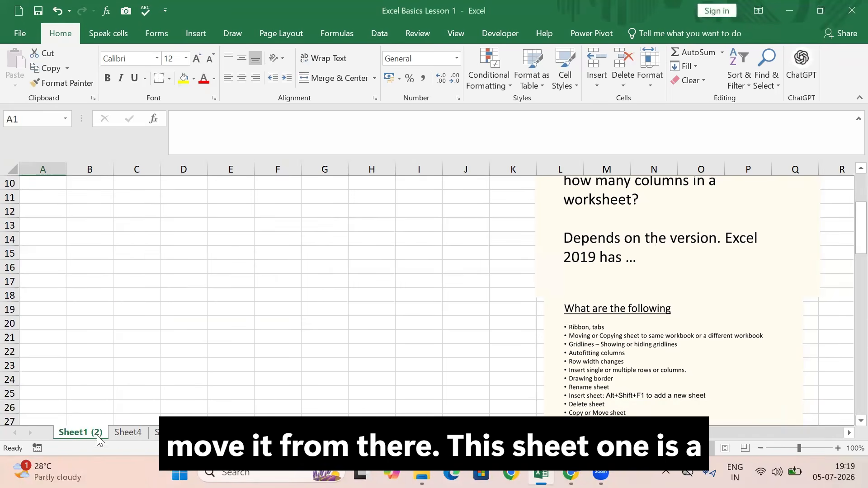
pyautogui.click(208, 433)
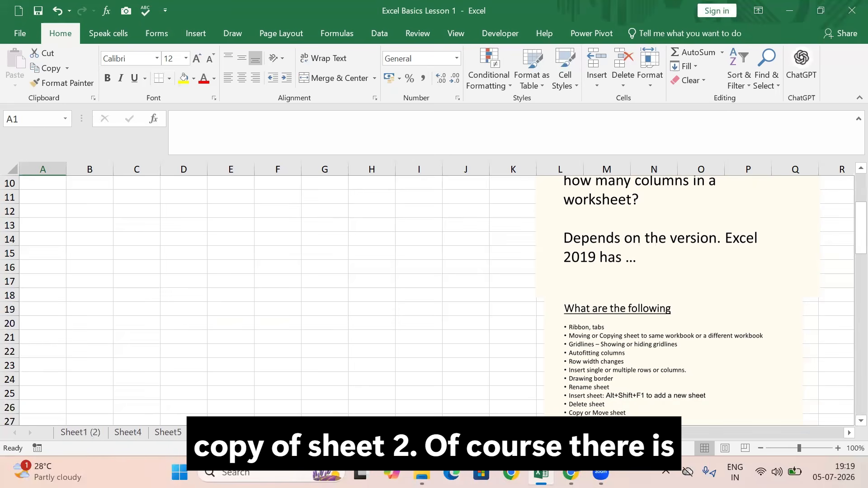
pyautogui.scroll(3, 106, 319)
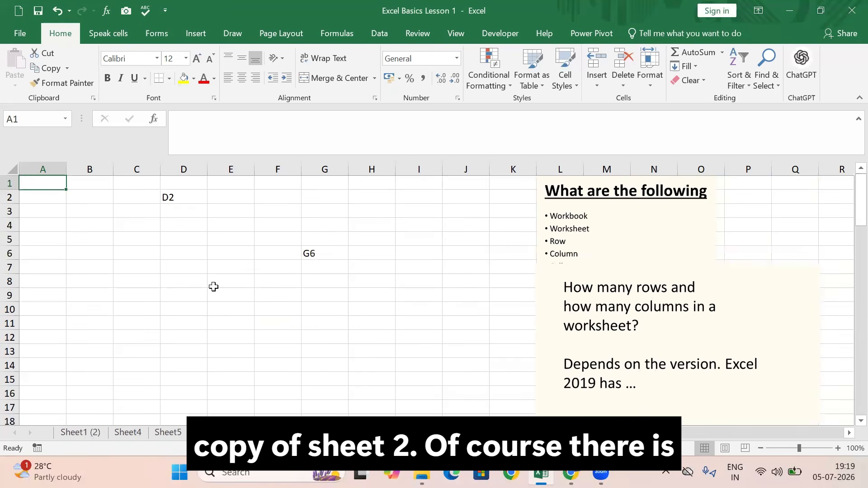
pyautogui.click(95, 432)
pyautogui.scroll(-3, 144, 363)
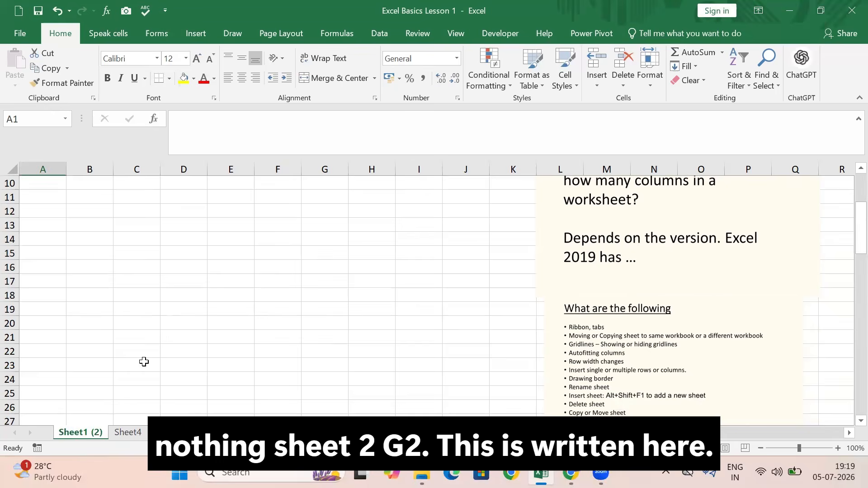
pyautogui.scroll(3, 158, 312)
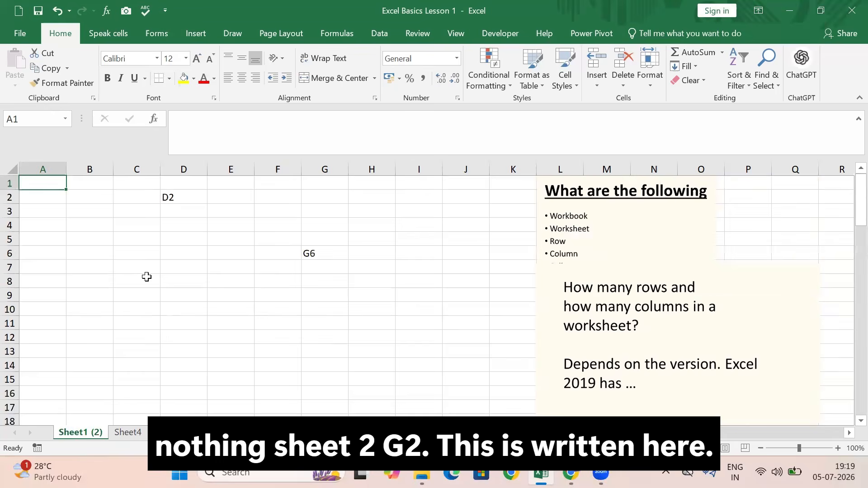
# Delete the sheets Sheet1 (2), Sheet4 and Sheet5 permanently, keeping only Sheet1
pyautogui.rightClick(100, 433)
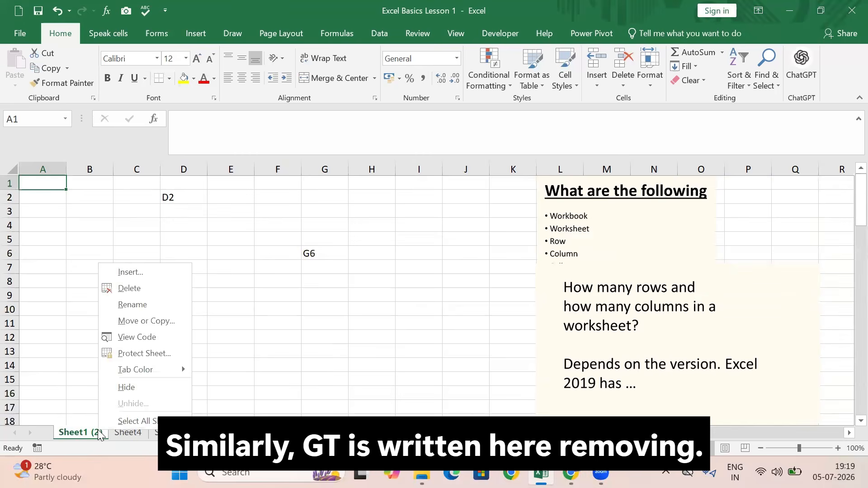
pyautogui.click(141, 288)
pyautogui.click(404, 273)
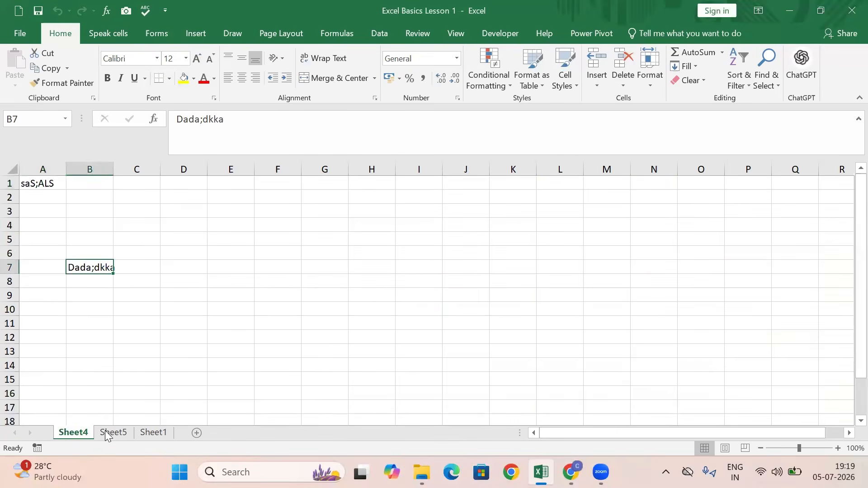
pyautogui.rightClick(75, 431)
pyautogui.click(110, 289)
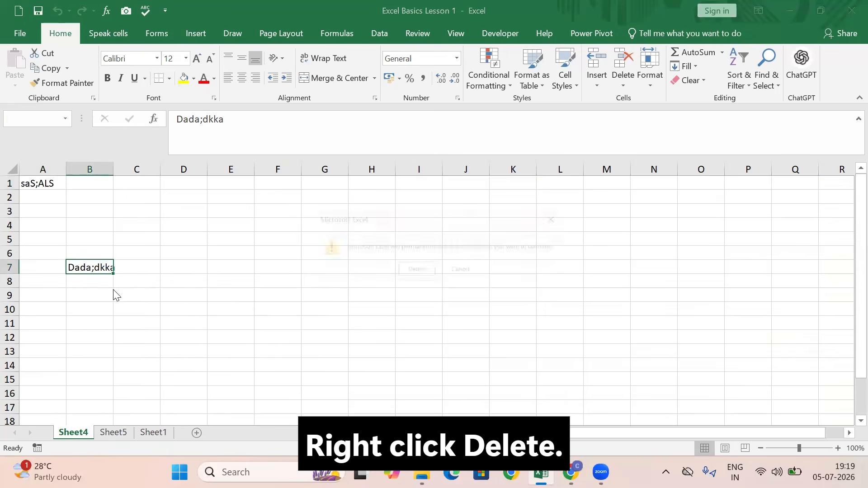
pyautogui.click(411, 273)
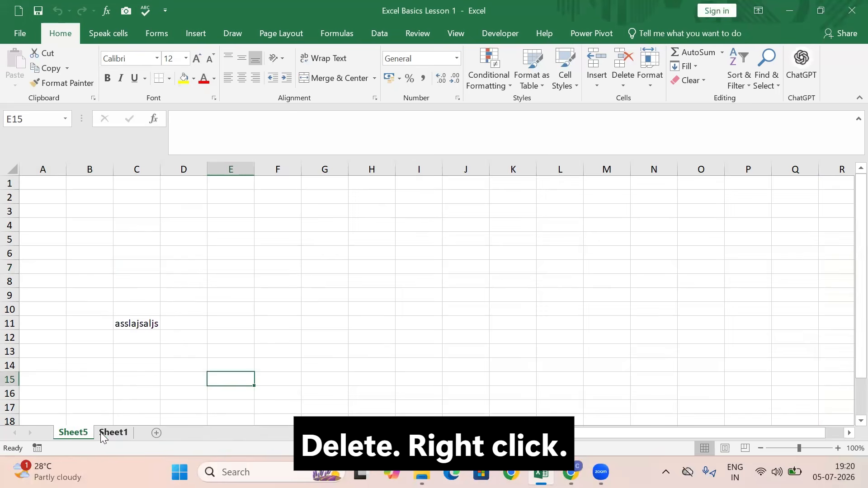
pyautogui.rightClick(82, 434)
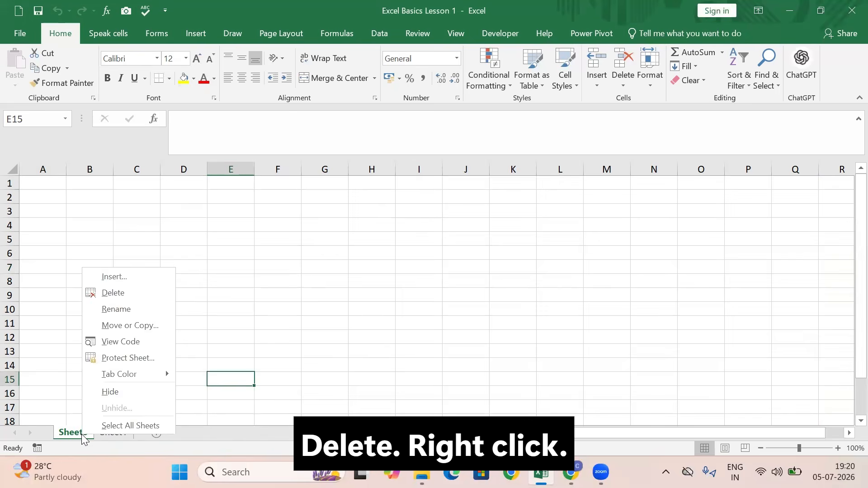
pyautogui.click(122, 293)
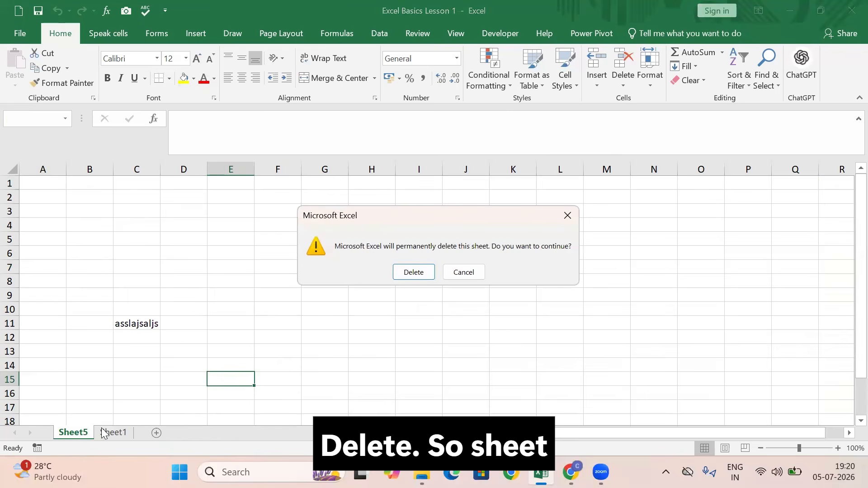
pyautogui.click(413, 272)
# Hide the gridlines on Sheet1
pyautogui.scroll(-2, 646, 323)
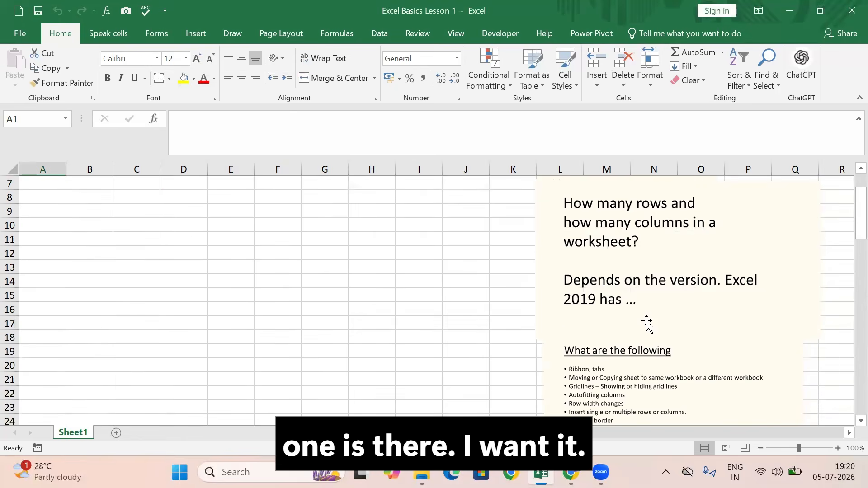
pyautogui.scroll(-1, 646, 323)
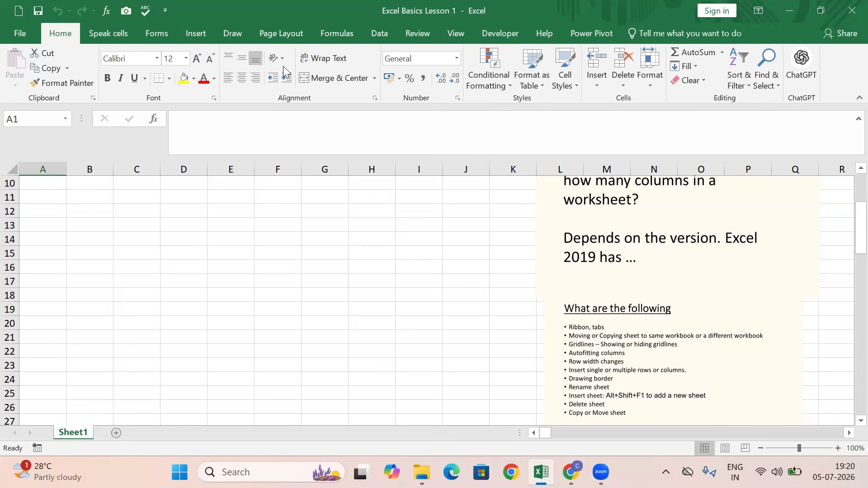
pyautogui.click(449, 32)
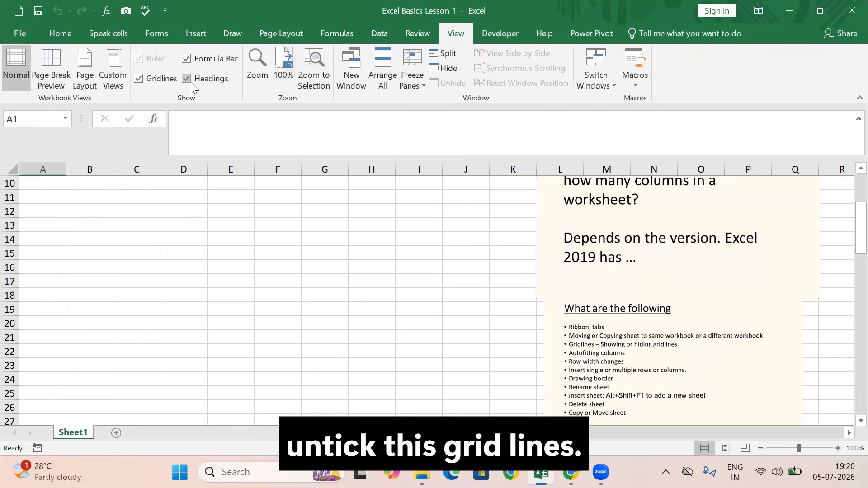
pyautogui.click(138, 80)
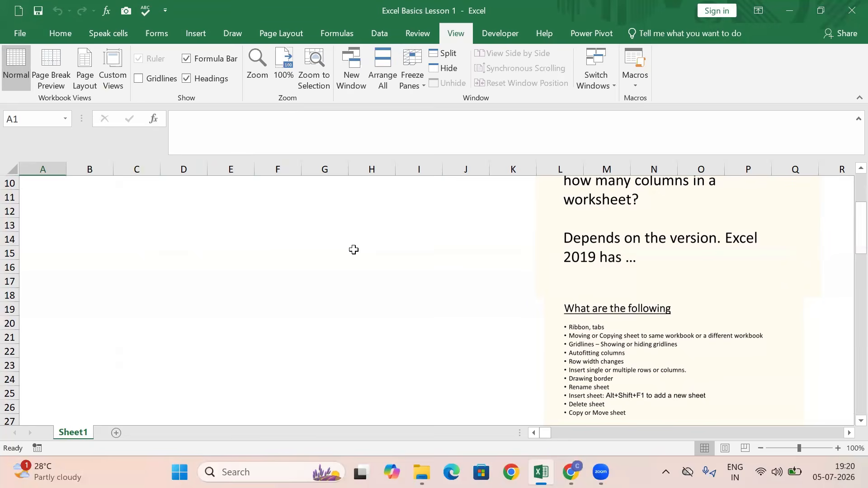
# Collapse the ribbon and restore it
pyautogui.hotkey('ctrl', 'F1')
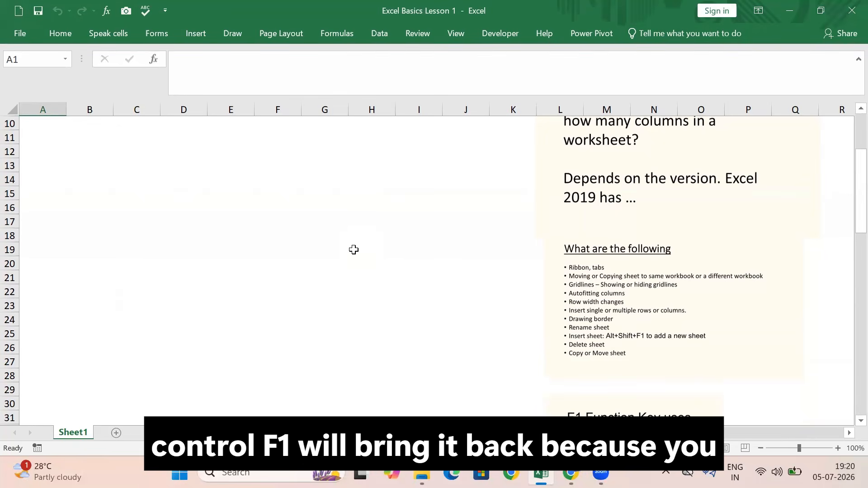
pyautogui.hotkey('ctrl', 'F1')
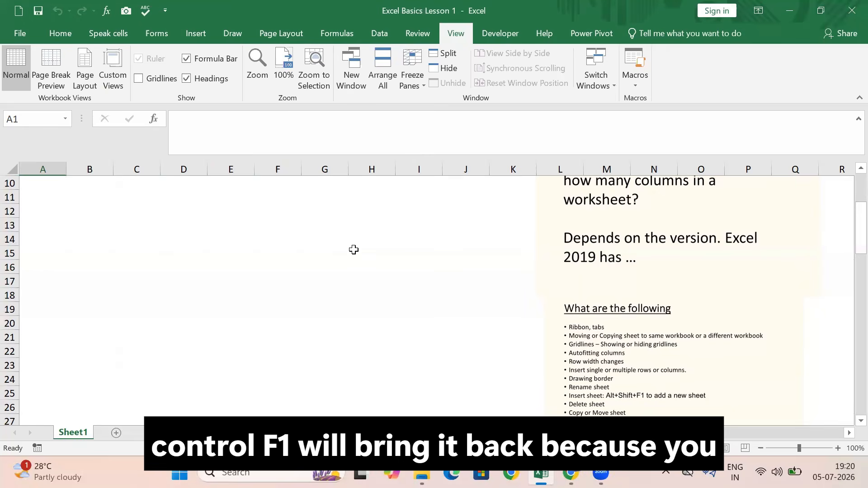
# Collapse the ribbon, restore it, and show the gridlines on Sheet1 again
pyautogui.hotkey('ctrl', 'F1')
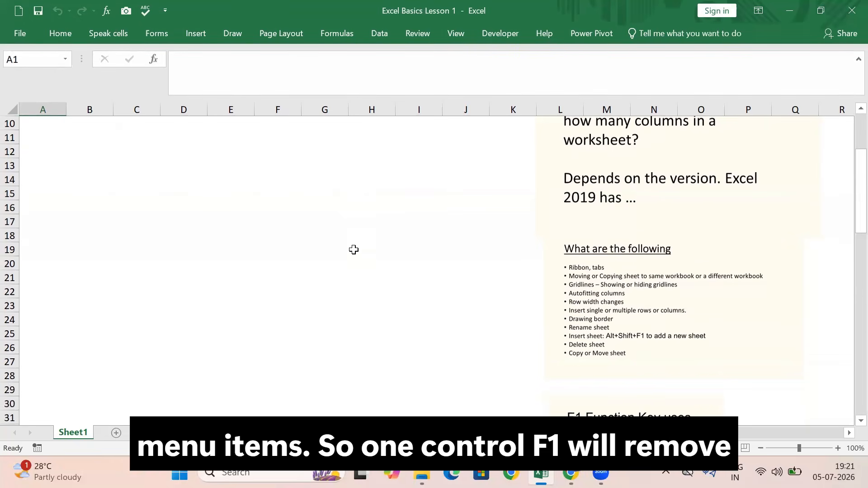
pyautogui.hotkey('ctrl', 'F1')
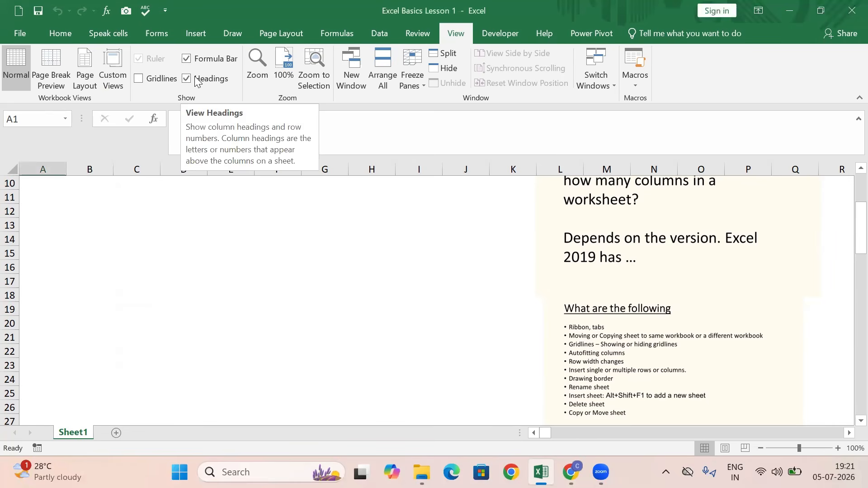
pyautogui.click(139, 78)
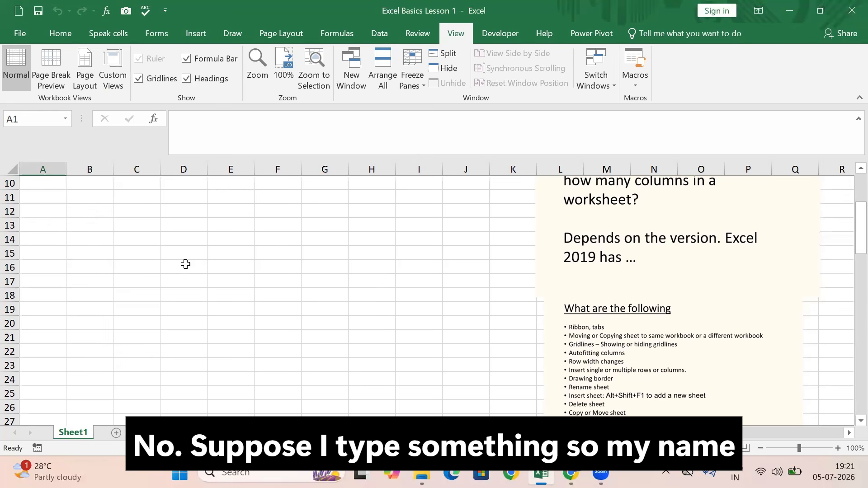
# Enter the person's full name in cell C13 and autofit the width of column C
pyautogui.click(143, 227)
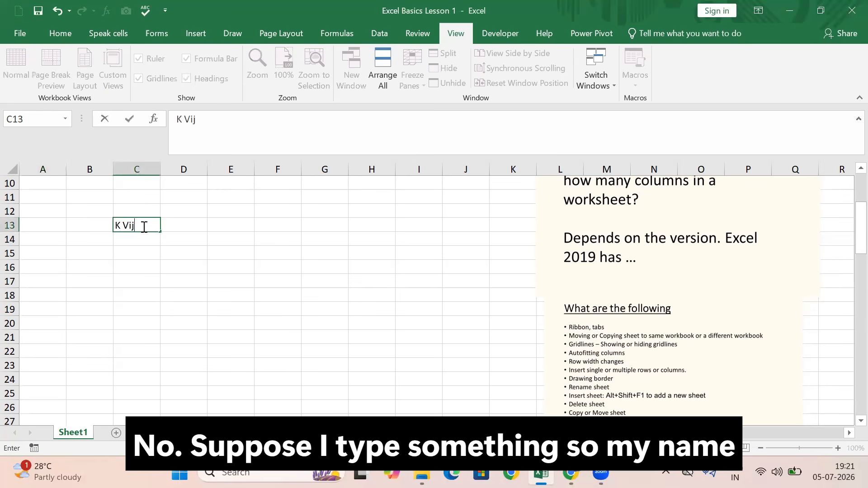
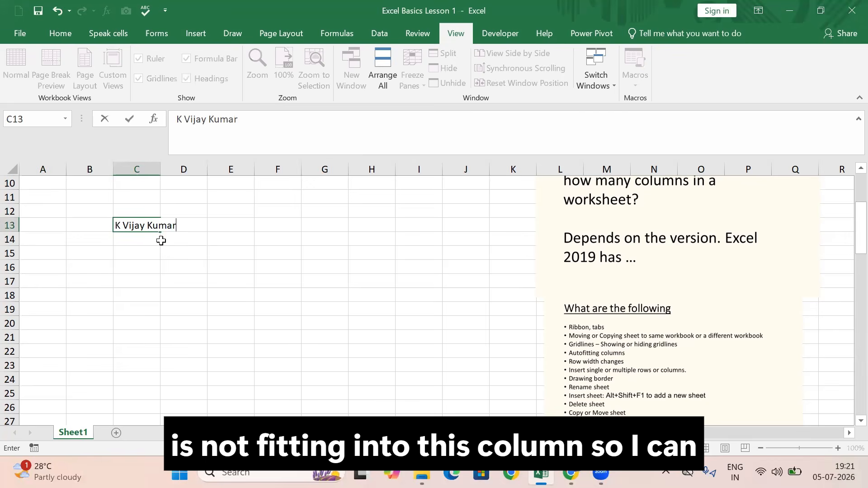
pyautogui.click(193, 192)
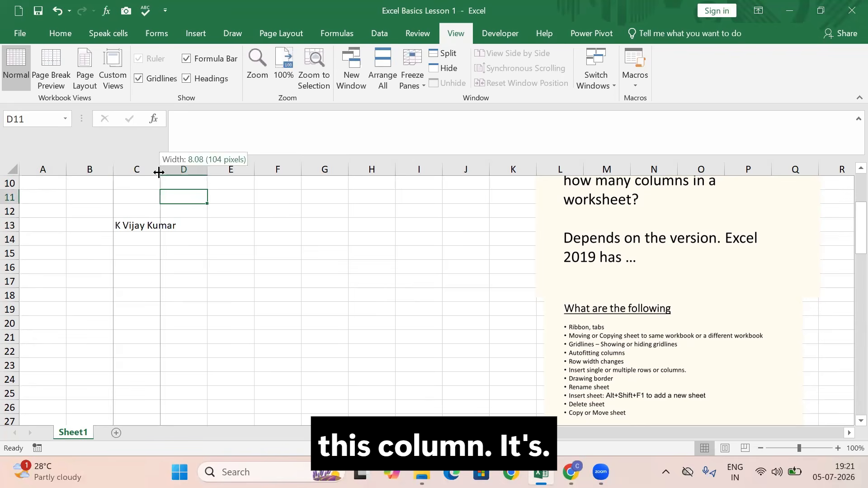
pyautogui.doubleClick(159, 173)
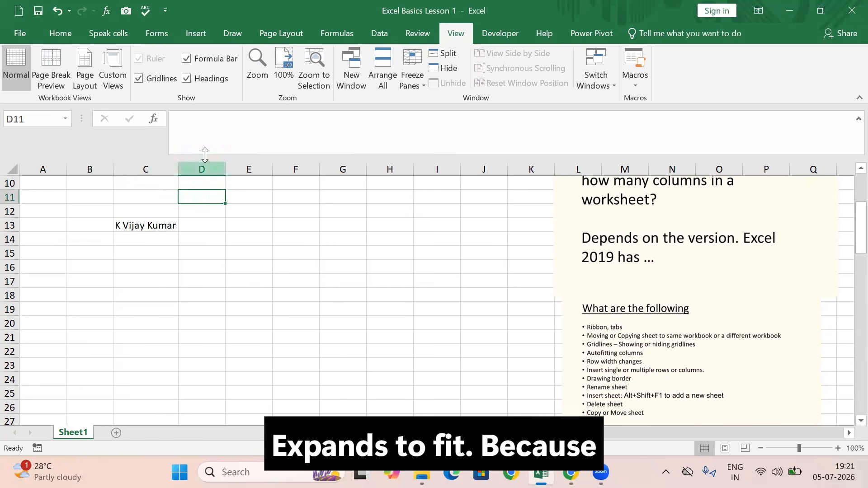
# Append a comma and the city to the name in C13, and autofit column C to the longer text
pyautogui.click(154, 225)
pyautogui.click(239, 121)
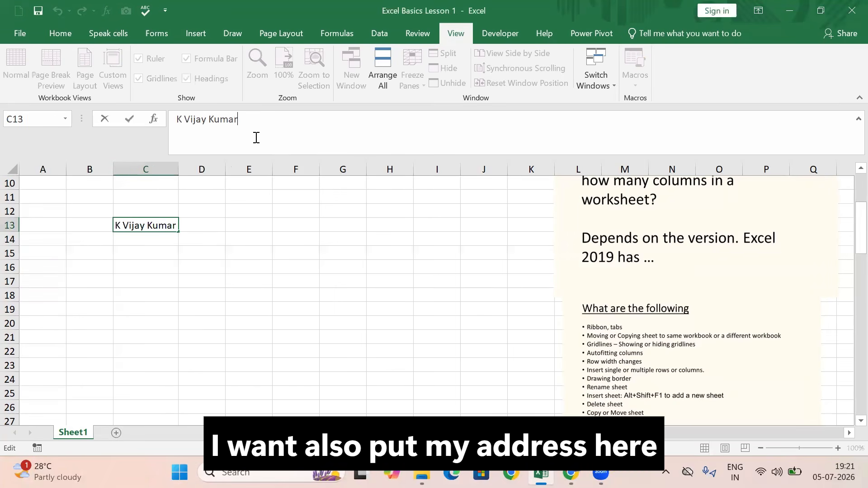
pyautogui.write(', Mangalore')
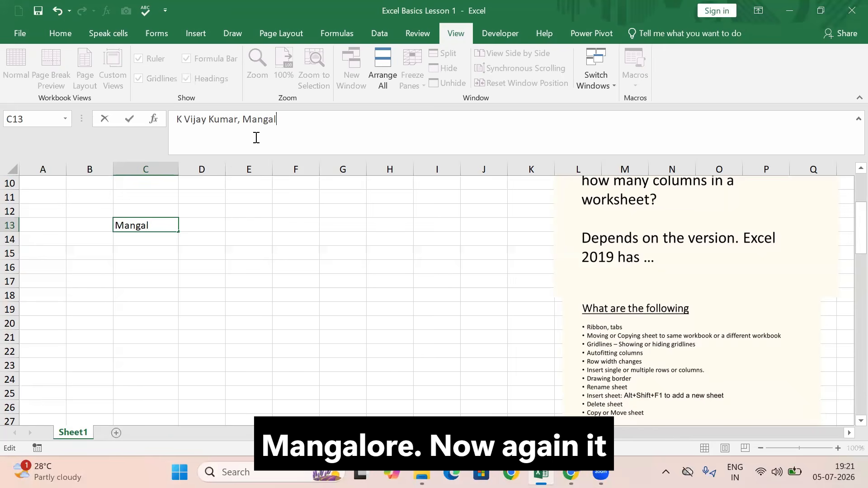
pyautogui.click(520, 333)
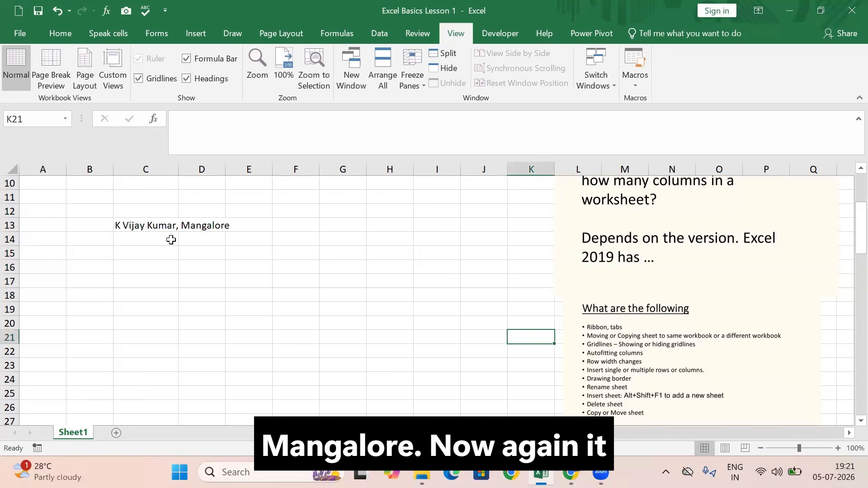
pyautogui.click(155, 224)
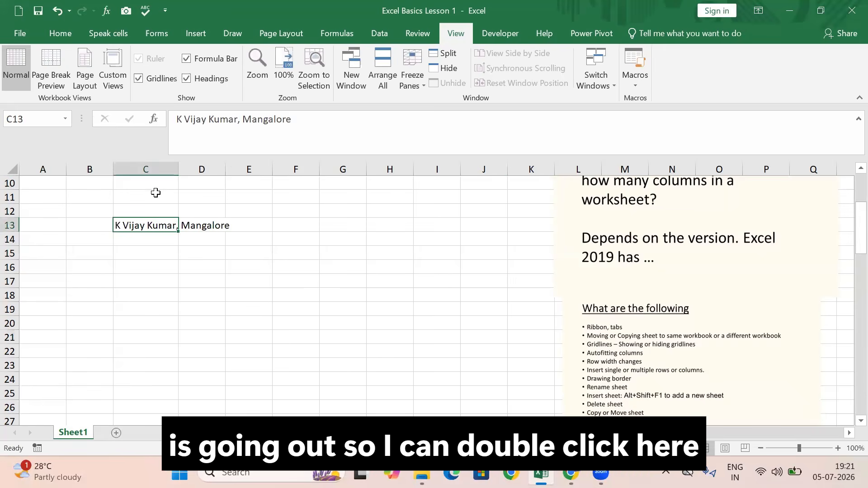
pyautogui.doubleClick(178, 169)
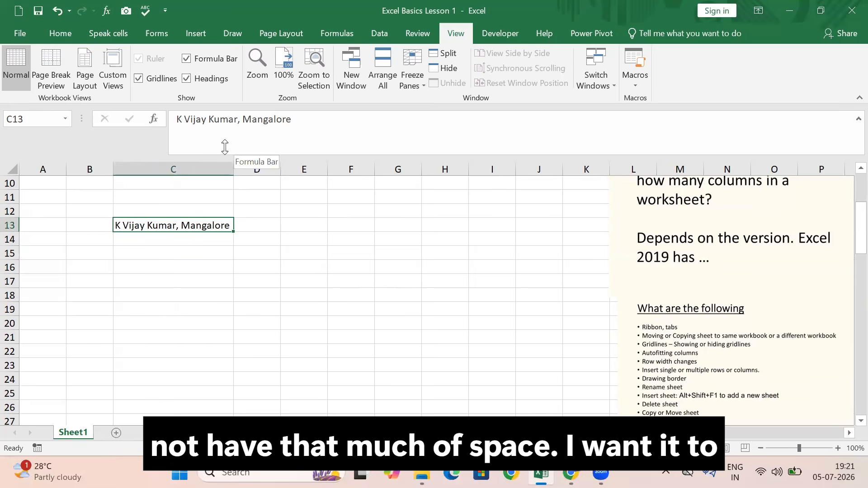
pyautogui.click(243, 142)
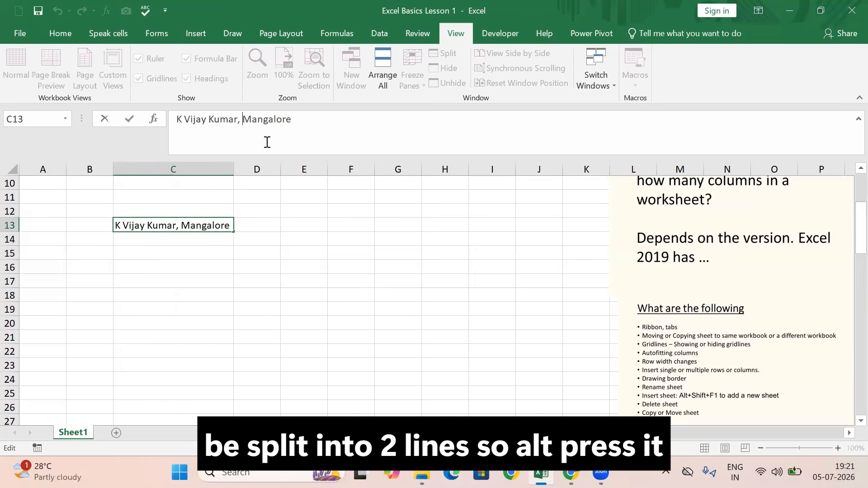
pyautogui.press('alt')
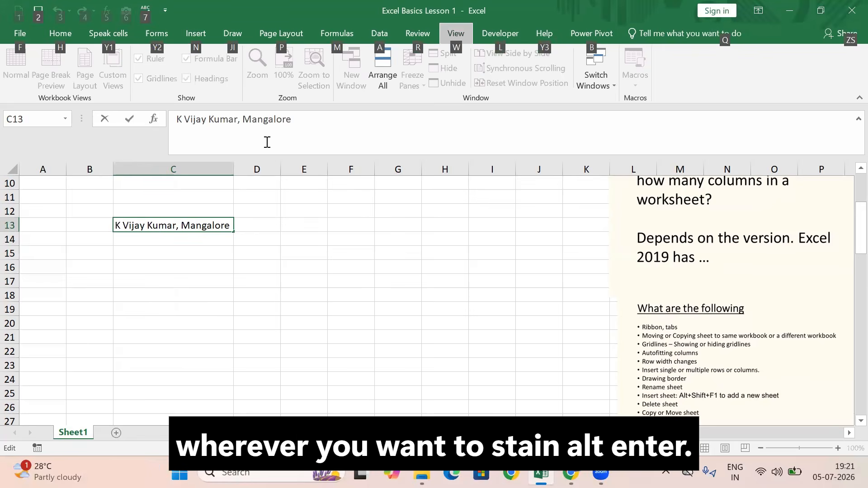
pyautogui.click(293, 201)
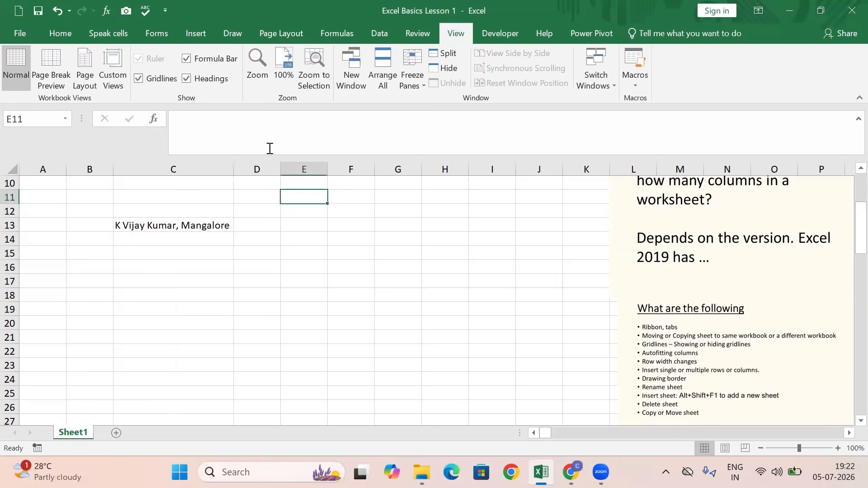
# Split the text in C13 into two lines before the city and autofit column C to the shorter lines
pyautogui.click(149, 224)
pyautogui.click(237, 118)
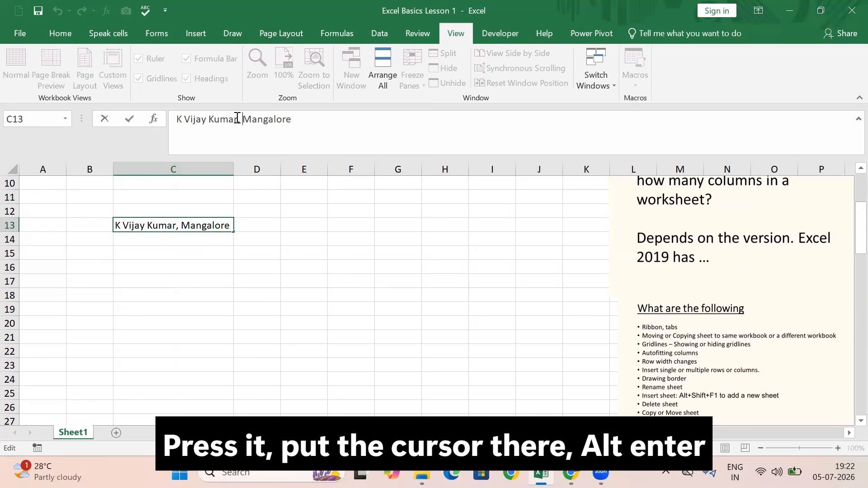
pyautogui.hotkey('alt', 'Return')
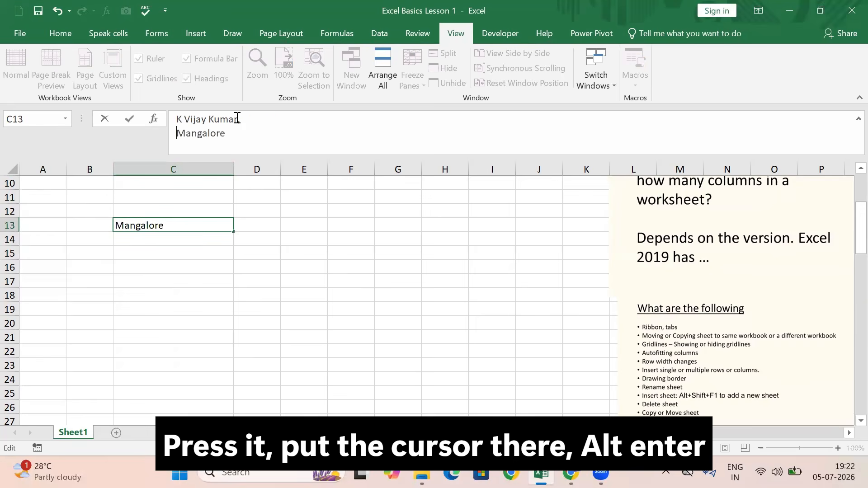
pyautogui.click(270, 296)
pyautogui.click(149, 235)
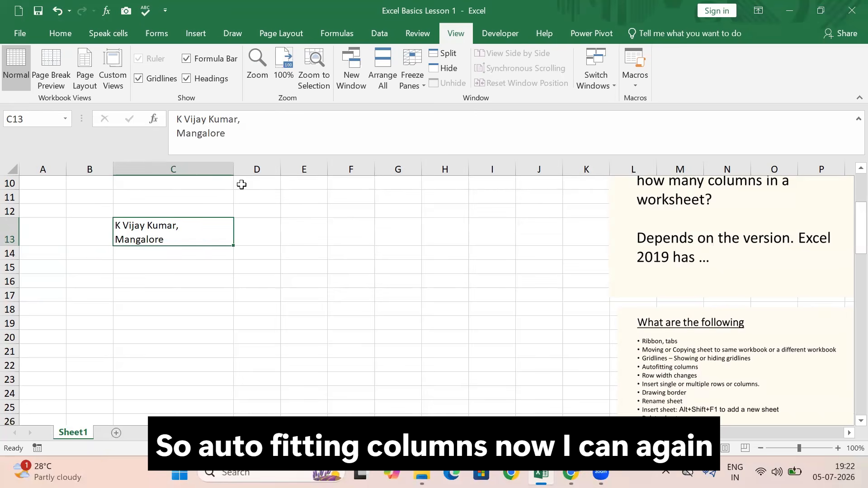
pyautogui.doubleClick(234, 170)
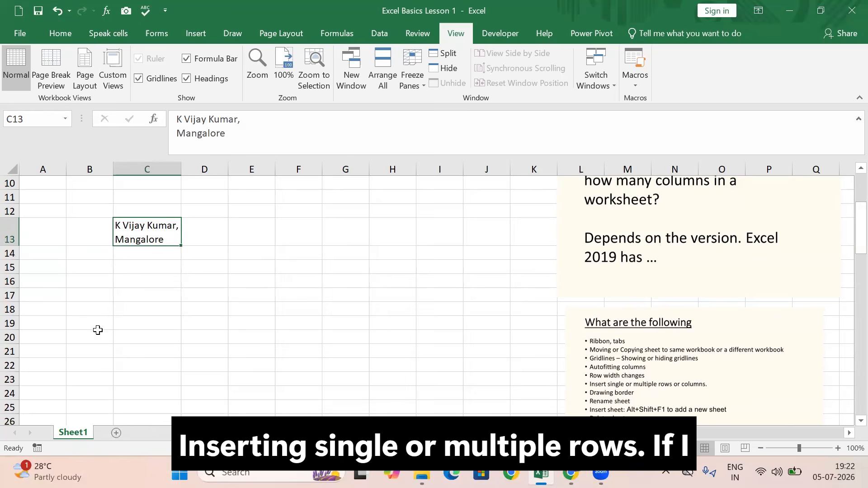
# Insert one blank row at row 16 and another at row 13, above the name entry
pyautogui.click(10, 282)
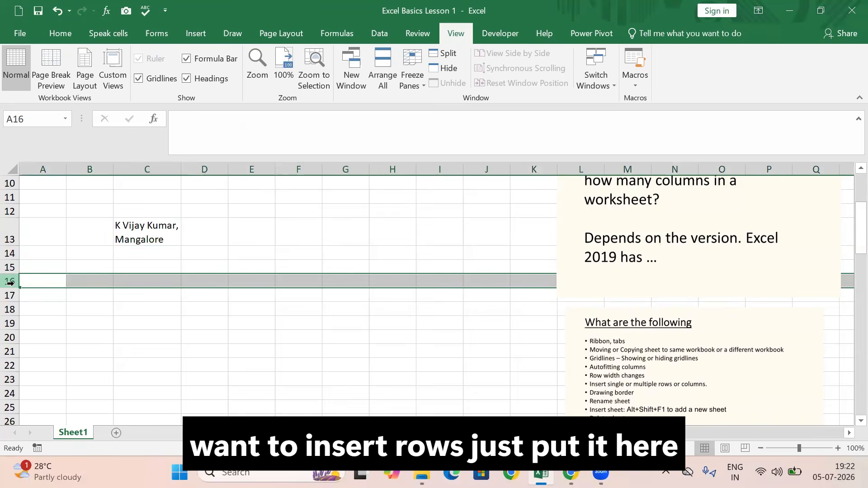
pyautogui.rightClick(11, 284)
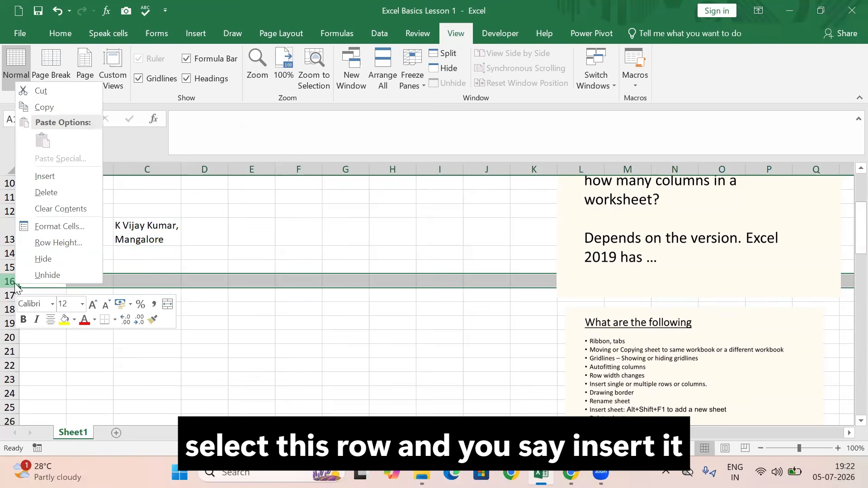
pyautogui.click(40, 178)
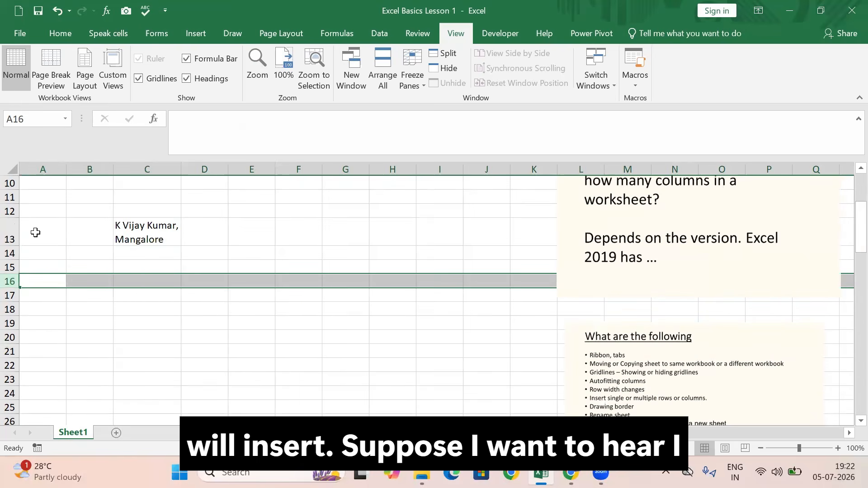
pyautogui.click(11, 231)
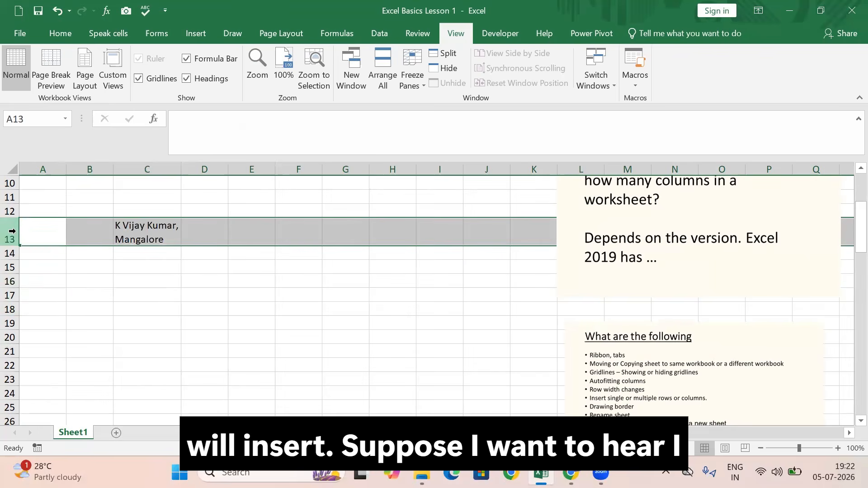
pyautogui.rightClick(11, 231)
pyautogui.click(59, 324)
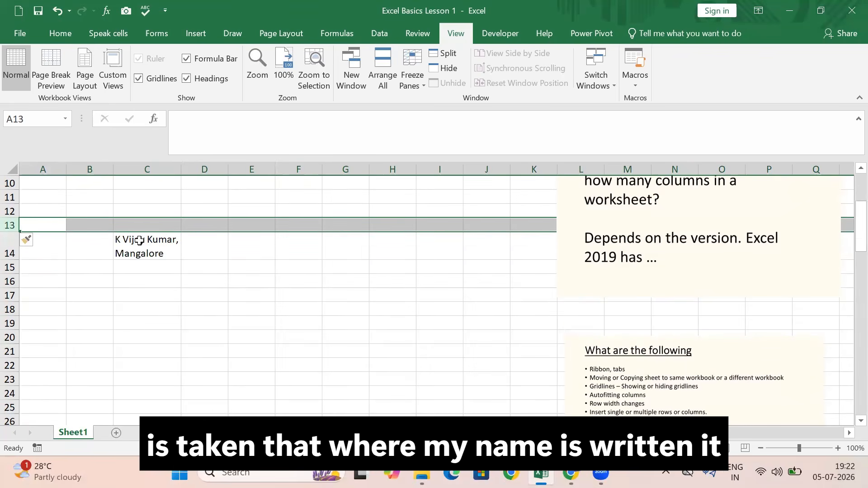
# Insert three blank rows at once above row 11
pyautogui.moveTo(11, 197); pyautogui.dragTo(20, 220)
pyautogui.rightClick(15, 200)
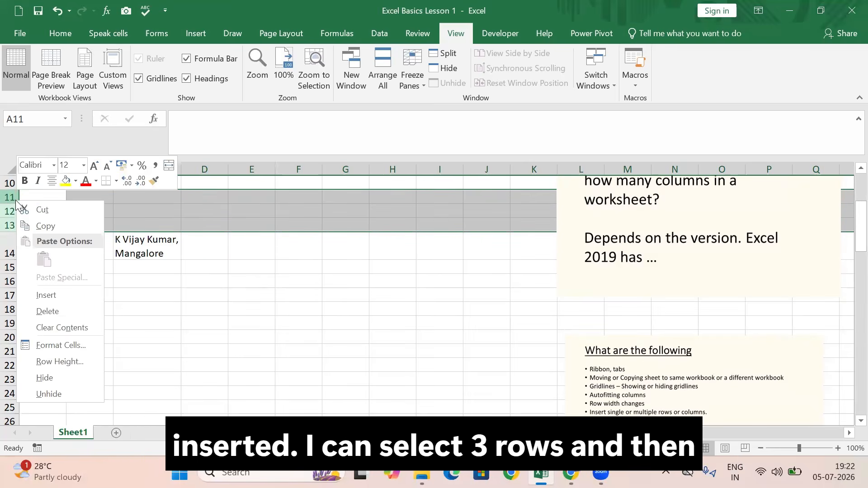
pyautogui.click(54, 292)
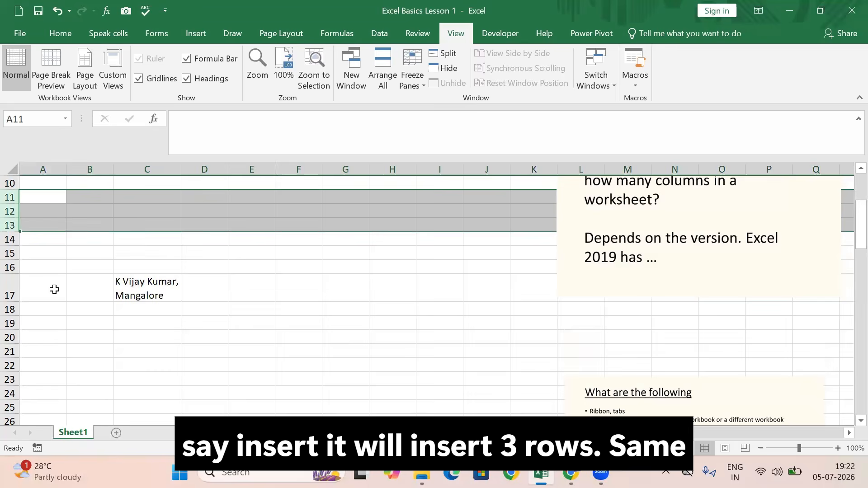
# Insert one blank column before column C, which holds the name entry
pyautogui.click(194, 169)
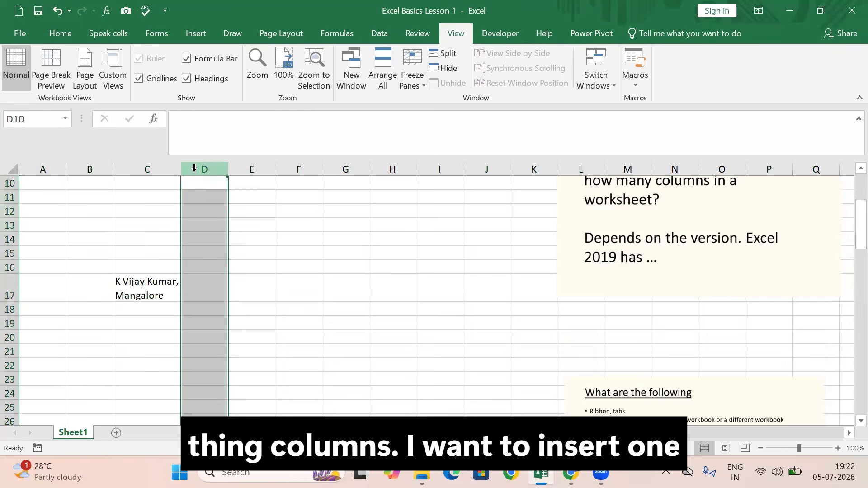
pyautogui.rightClick(194, 169)
pyautogui.click(96, 169)
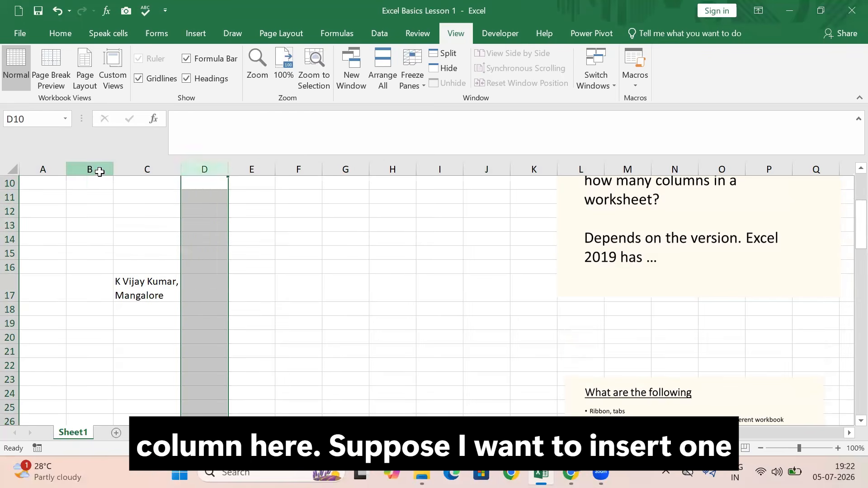
pyautogui.click(147, 172)
pyautogui.rightClick(146, 172)
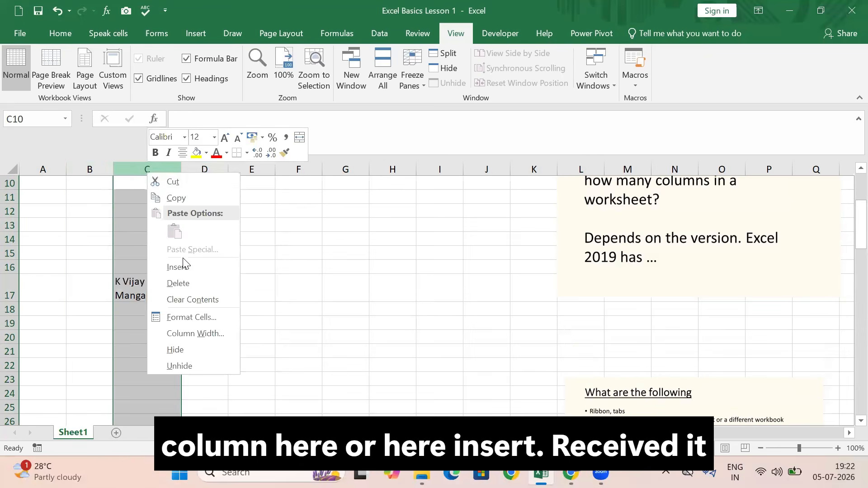
pyautogui.click(184, 268)
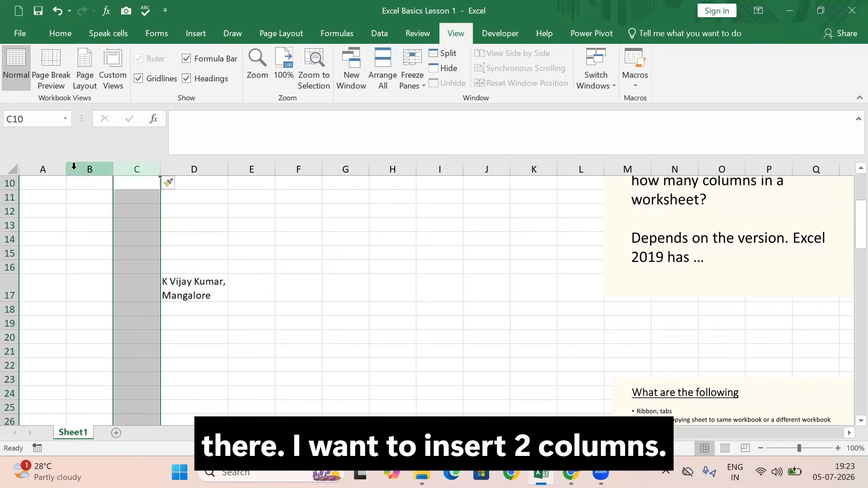
# Insert two blank columns at once before column B
pyautogui.moveTo(93, 171); pyautogui.dragTo(125, 181)
pyautogui.rightClick(126, 171)
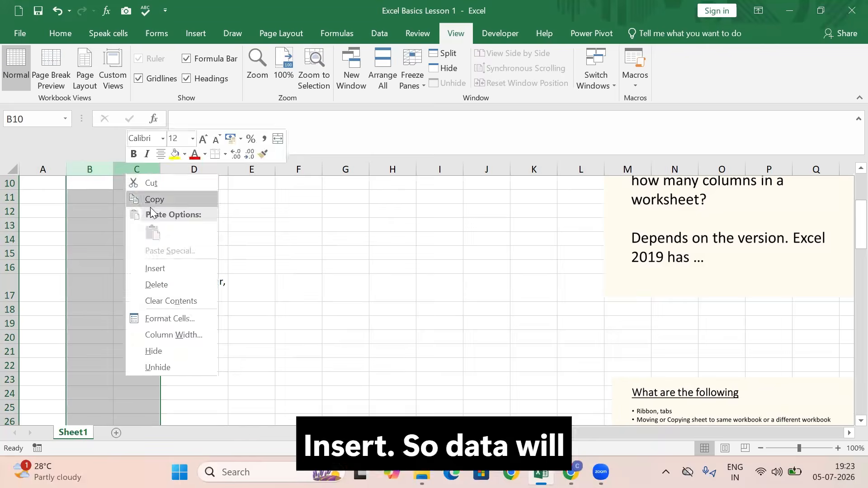
pyautogui.click(156, 264)
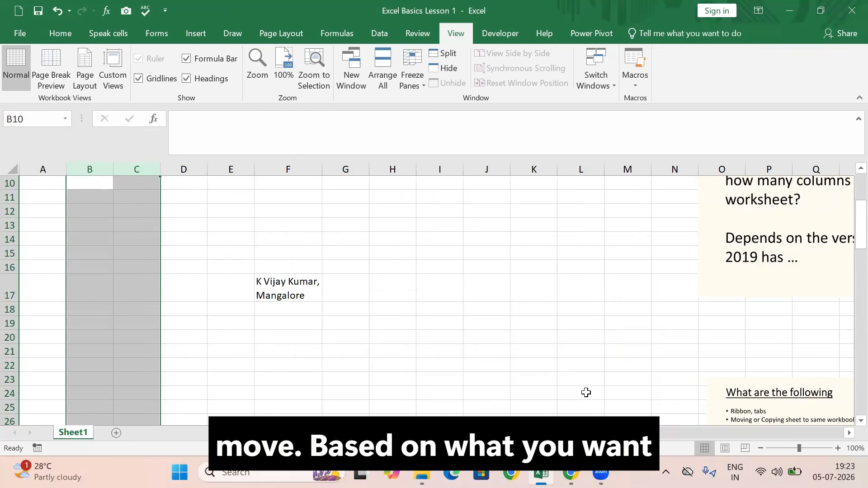
# Undo all the column and row insertions one by one, back to the single row inserted at row 16
pyautogui.scroll(-1, 426, 331)
pyautogui.scroll(2, 305, 256)
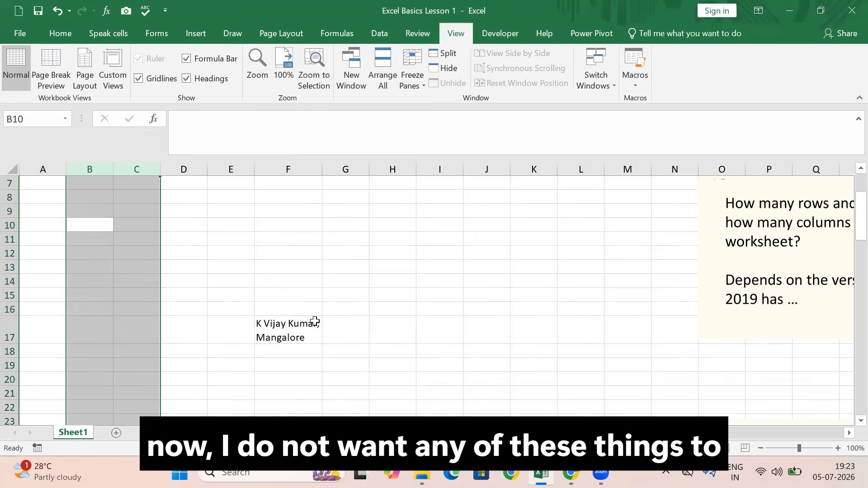
pyautogui.click(59, 9)
pyautogui.click(60, 9)
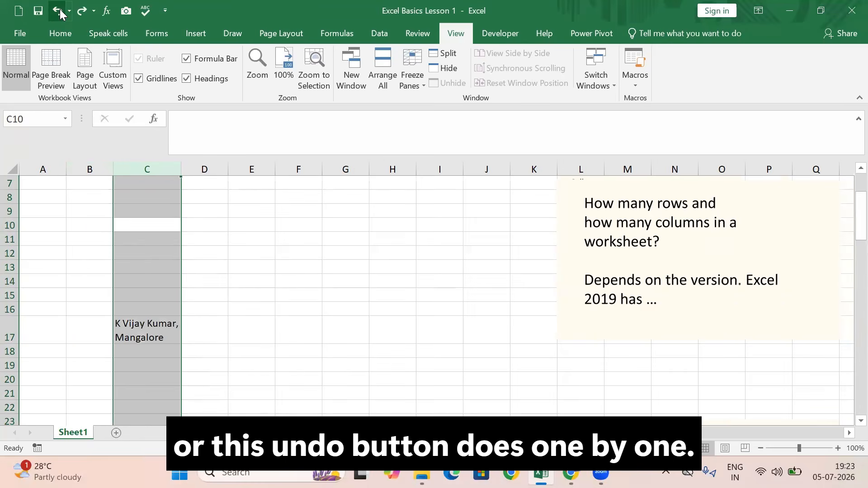
pyautogui.click(60, 9)
pyautogui.click(60, 9)
pyautogui.click(59, 9)
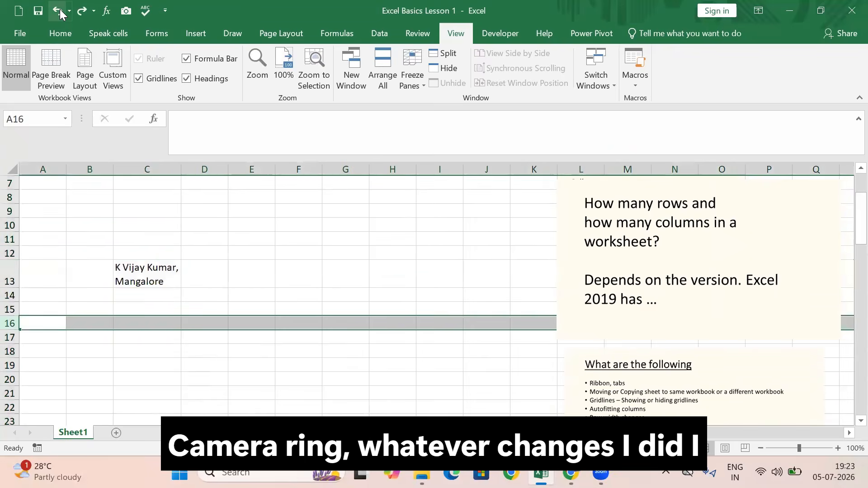
# Undo the remaining changes one by one, from the inserted row back to the name entry in C13
pyautogui.click(59, 9)
pyautogui.click(60, 9)
pyautogui.click(60, 9)
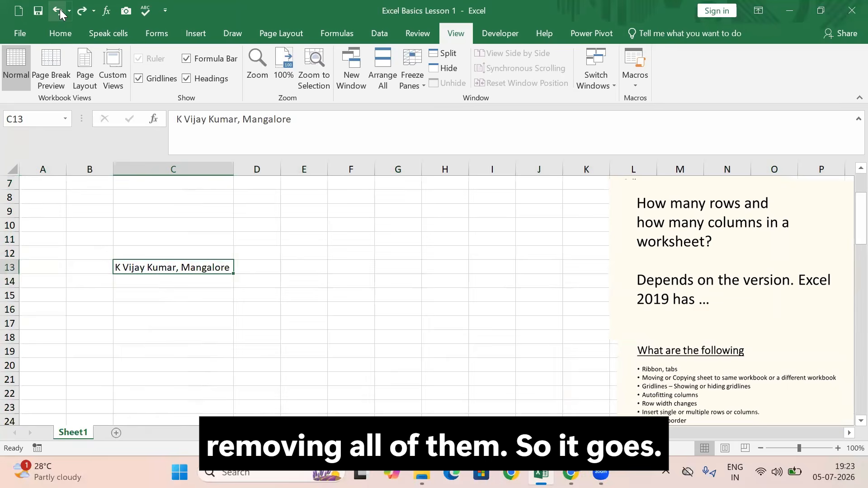
pyautogui.click(59, 10)
pyautogui.click(60, 9)
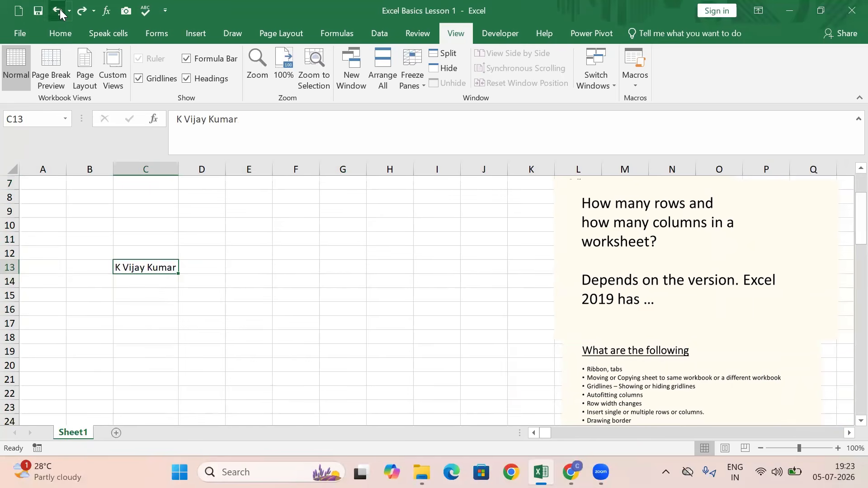
pyautogui.click(60, 10)
pyautogui.click(59, 9)
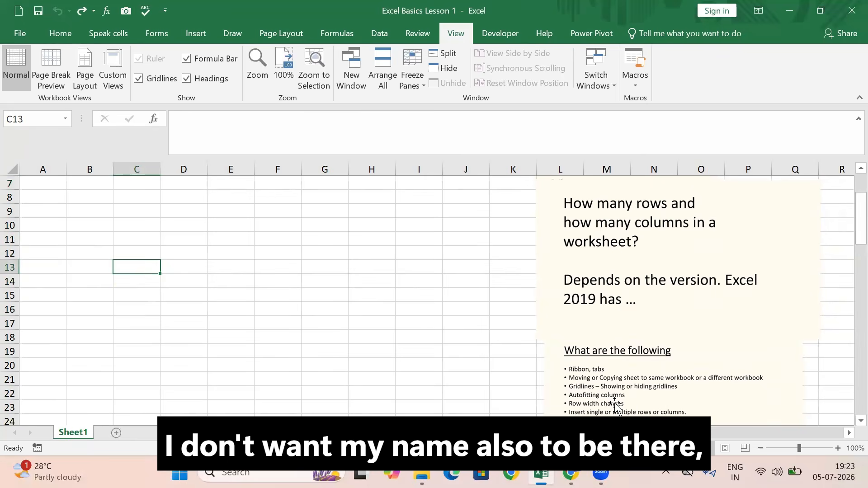
pyautogui.scroll(-1, 641, 395)
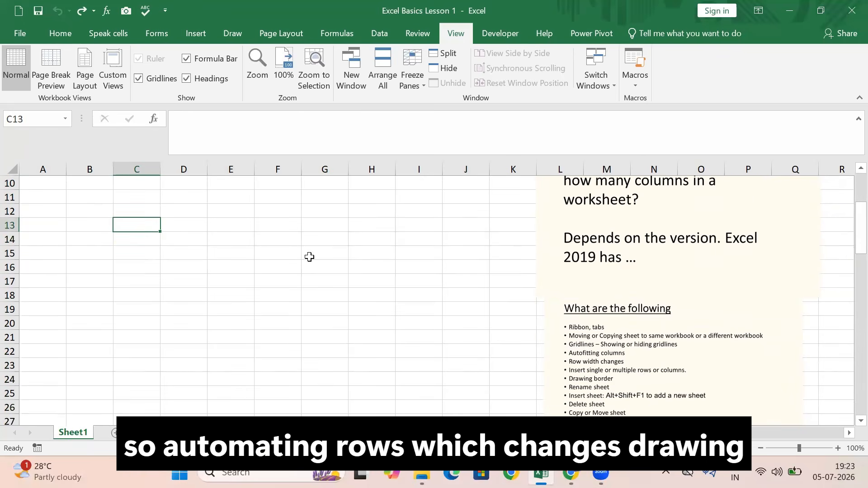
pyautogui.moveTo(151, 226); pyautogui.dragTo(314, 320)
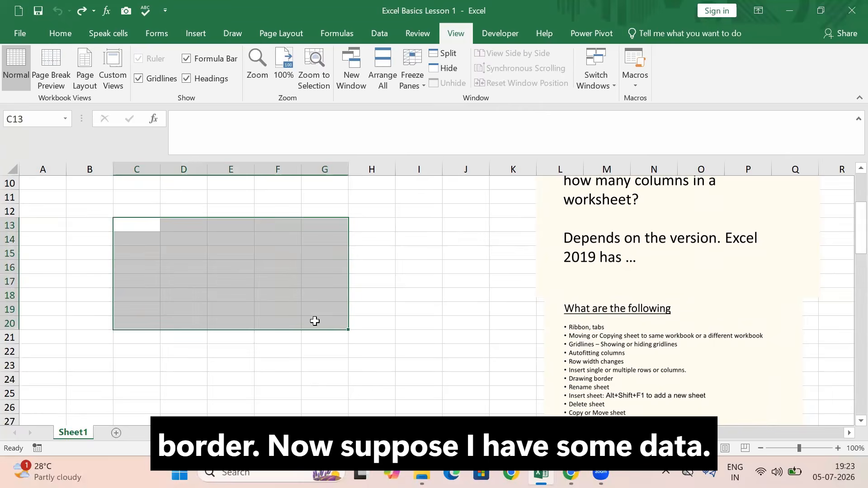
pyautogui.click(141, 227)
pyautogui.write('a')
pyautogui.press('Return')
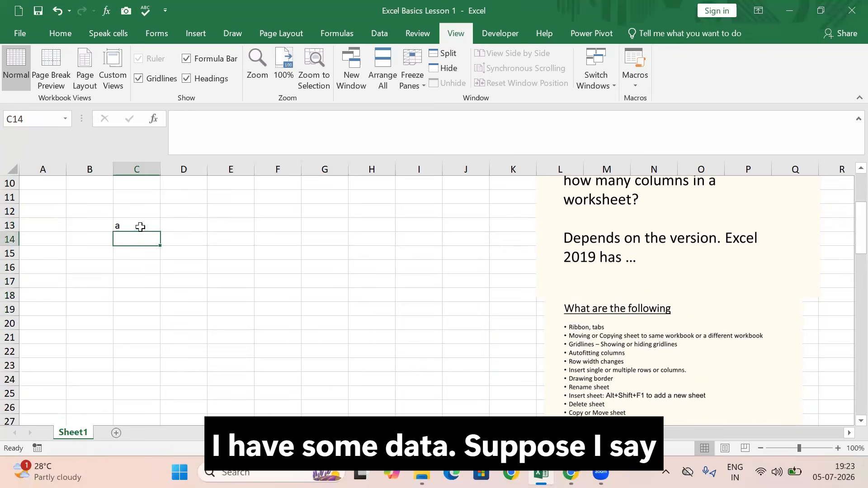
# Enter 1 in C13 and 2 in C14, and extend the series down to 6 in C18
pyautogui.click(148, 225)
pyautogui.write('1')
pyautogui.press('Return')
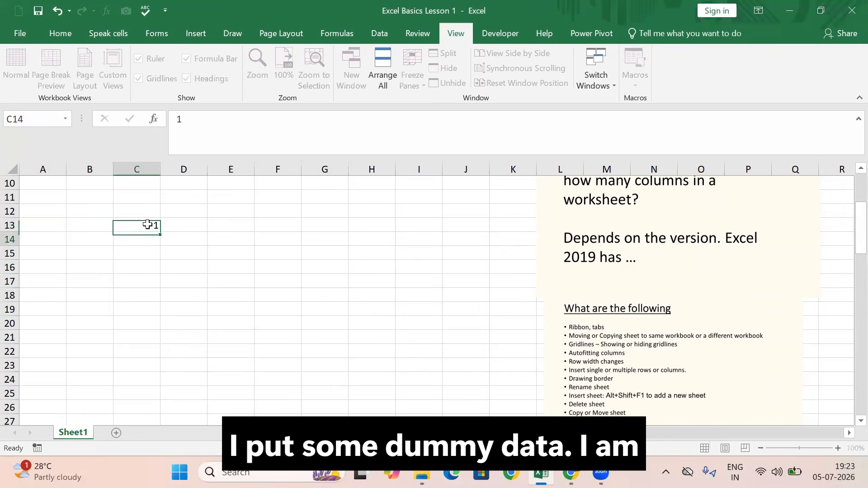
pyautogui.write('2')
pyautogui.press('Return')
pyautogui.moveTo(149, 224); pyautogui.dragTo(158, 296)
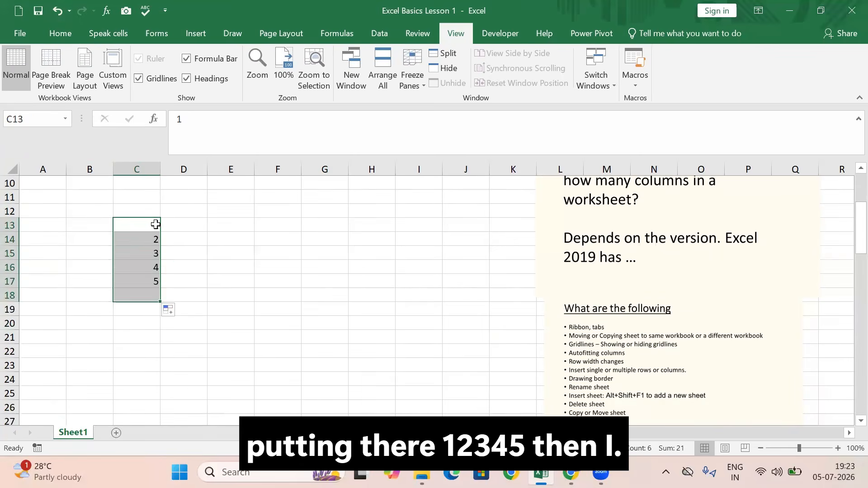
pyautogui.click(155, 223)
pyautogui.click(172, 226)
pyautogui.write('2')
pyautogui.press('Return')
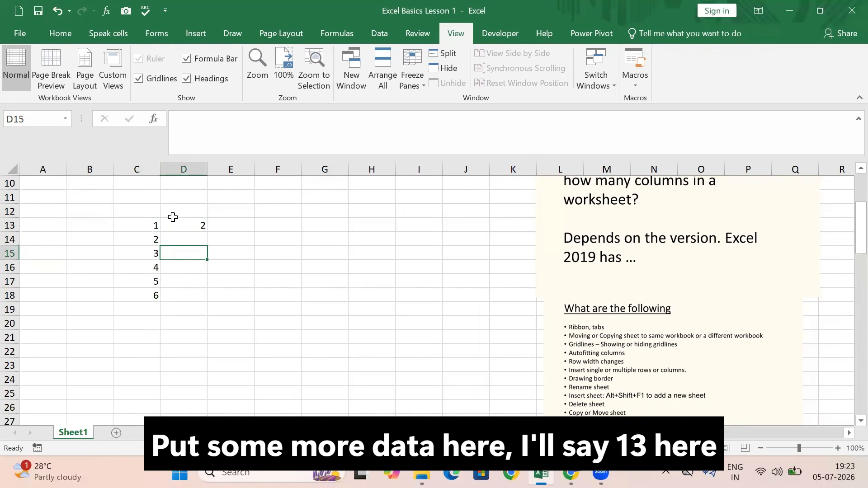
# Enter 3 in D13 and extend the series 1, 3 across row 13 to 13 in I13
pyautogui.click(176, 225)
pyautogui.write('3')
pyautogui.click(231, 267)
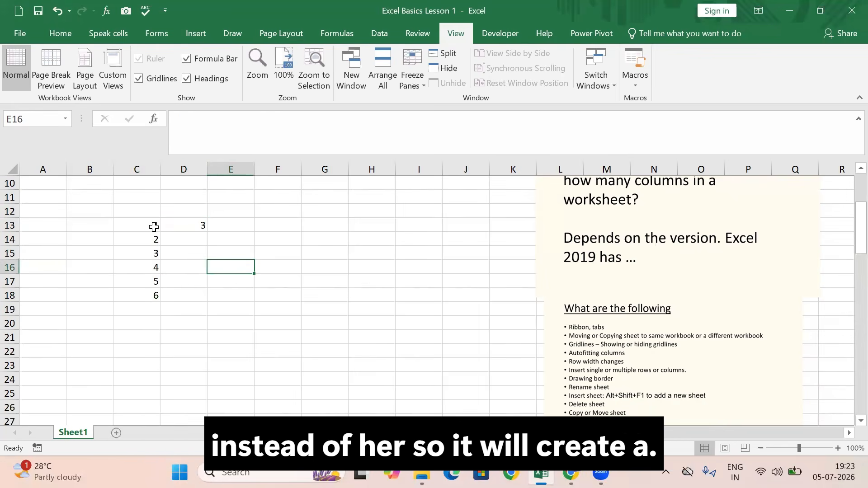
pyautogui.moveTo(155, 224); pyautogui.dragTo(442, 232)
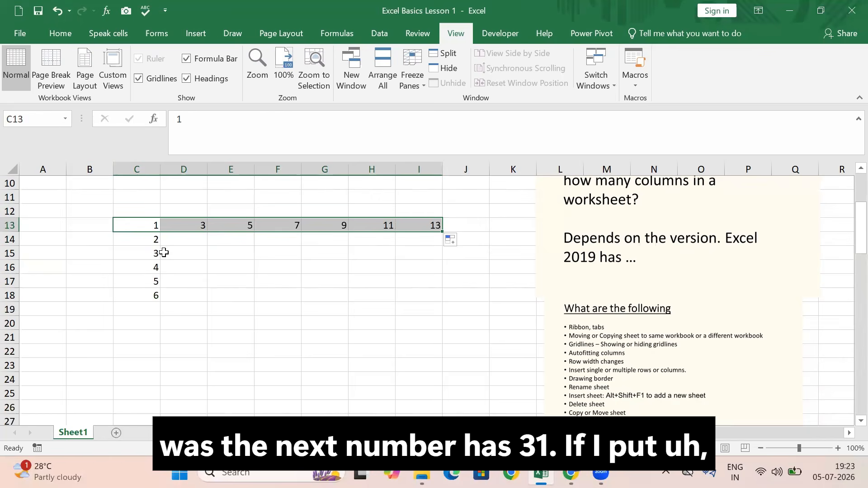
# Enter 5 in C14 and extend the series 1, 5 down column C to 21 in C18
pyautogui.click(148, 242)
pyautogui.write('15')
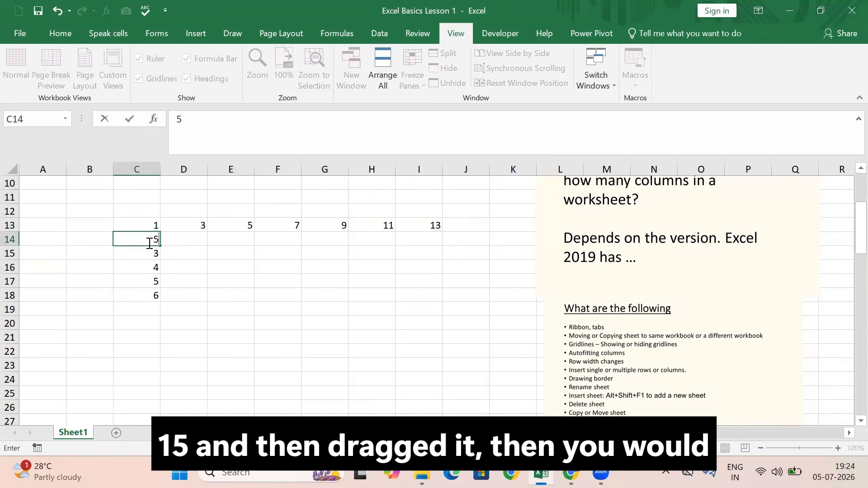
pyautogui.press('Return')
pyautogui.moveTo(153, 225); pyautogui.dragTo(158, 299)
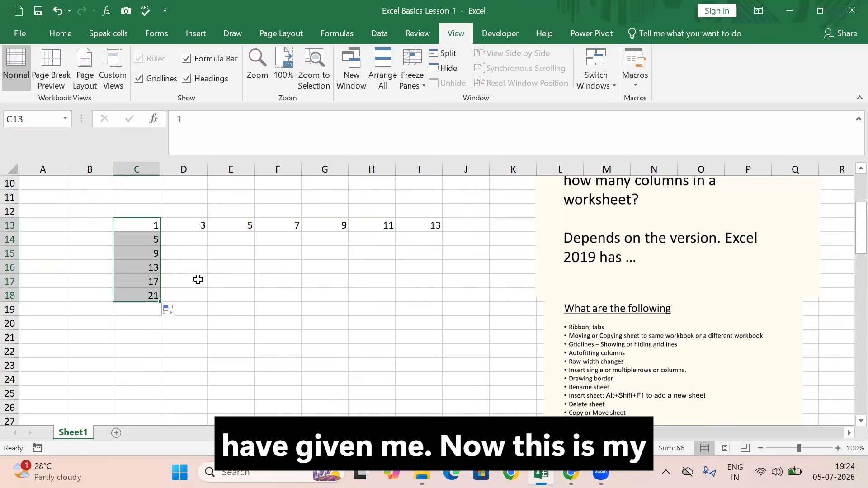
# Apply the Inside border preset to the range C13:I18 through the cell formatting options
pyautogui.moveTo(146, 223); pyautogui.dragTo(425, 296)
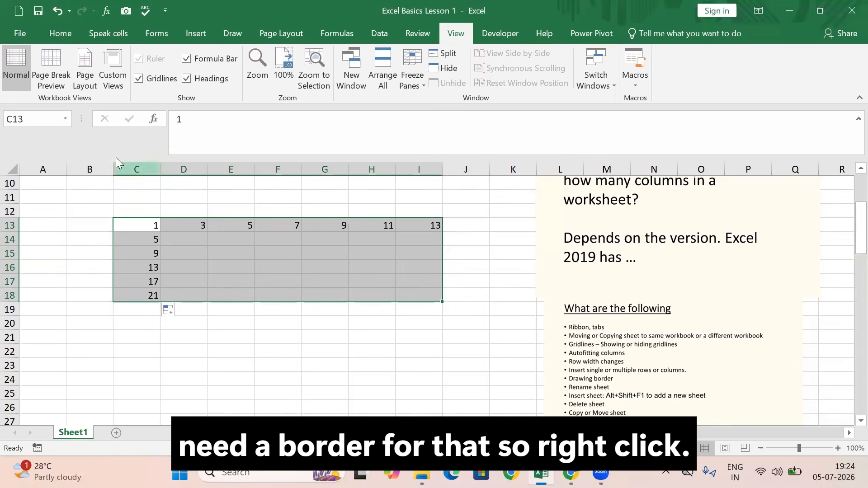
pyautogui.rightClick(221, 226)
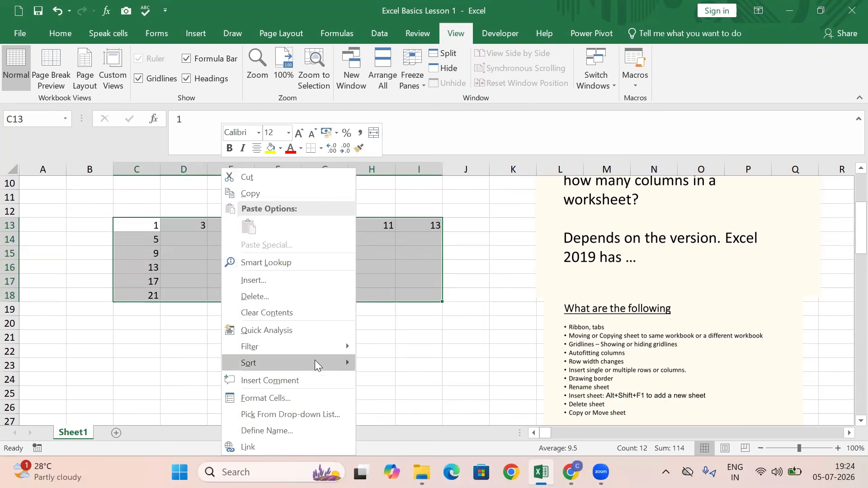
pyautogui.click(287, 400)
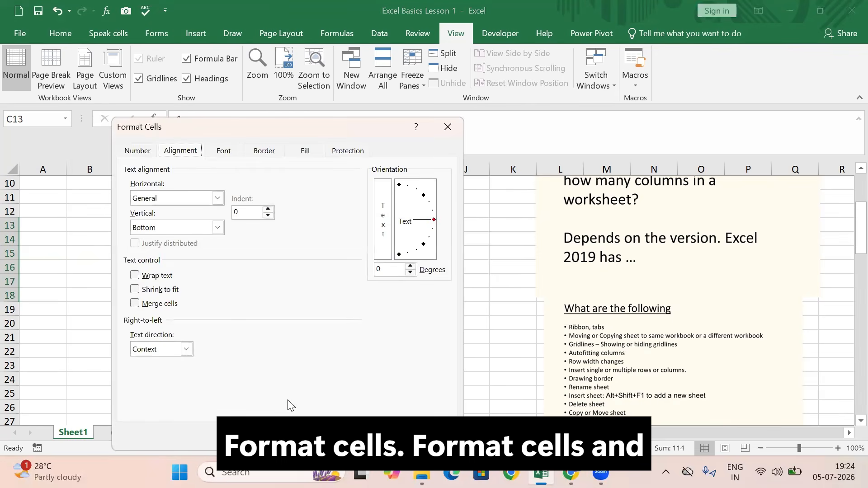
pyautogui.click(270, 154)
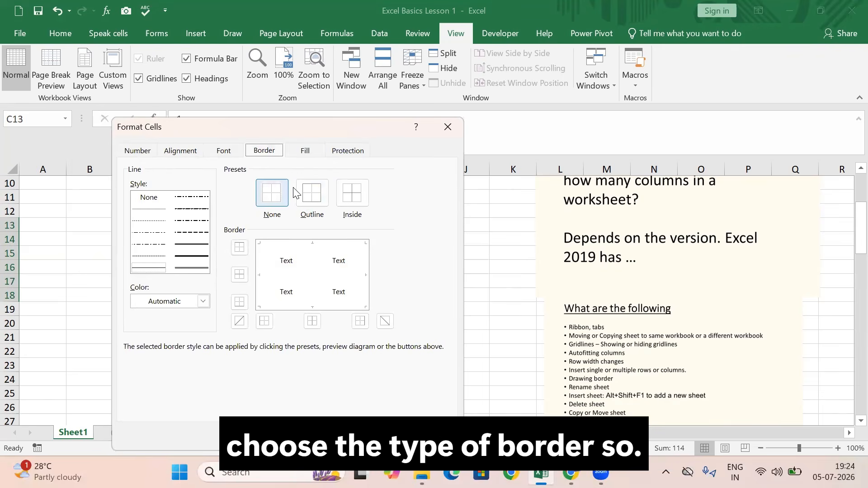
pyautogui.click(350, 204)
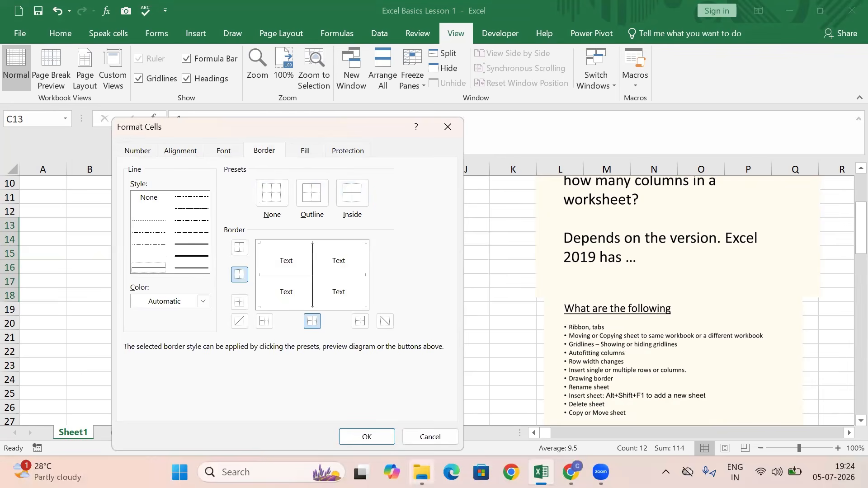
pyautogui.click(376, 436)
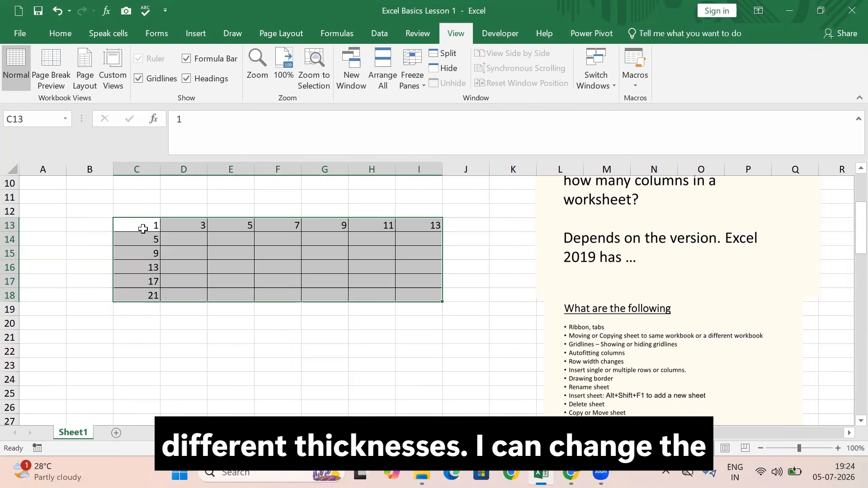
# Change the font colour of the numbers in C13:C18 to red
pyautogui.moveTo(143, 228); pyautogui.dragTo(139, 294)
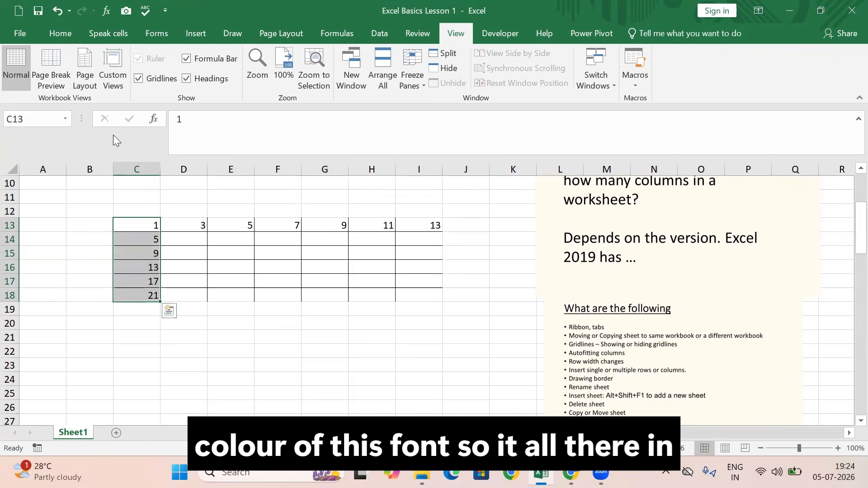
pyautogui.click(58, 37)
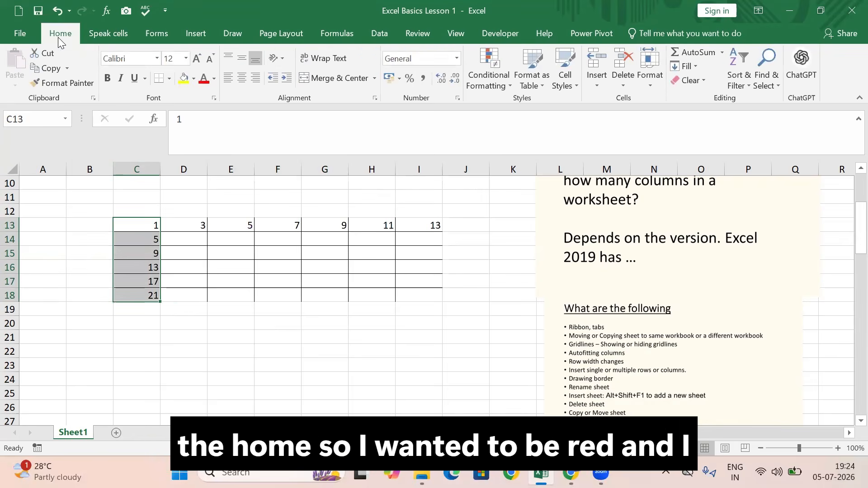
pyautogui.click(203, 80)
pyautogui.click(324, 364)
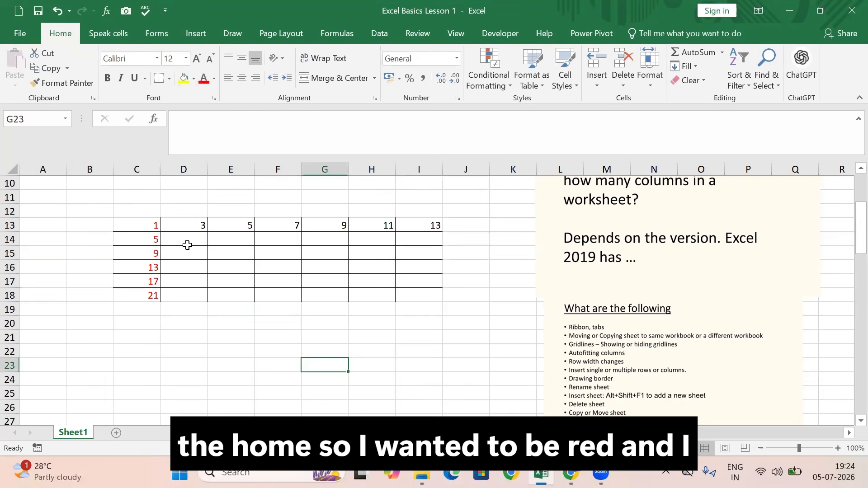
# Change the font colour of the numbers in D13:I13 to blue
pyautogui.moveTo(169, 225); pyautogui.dragTo(418, 225)
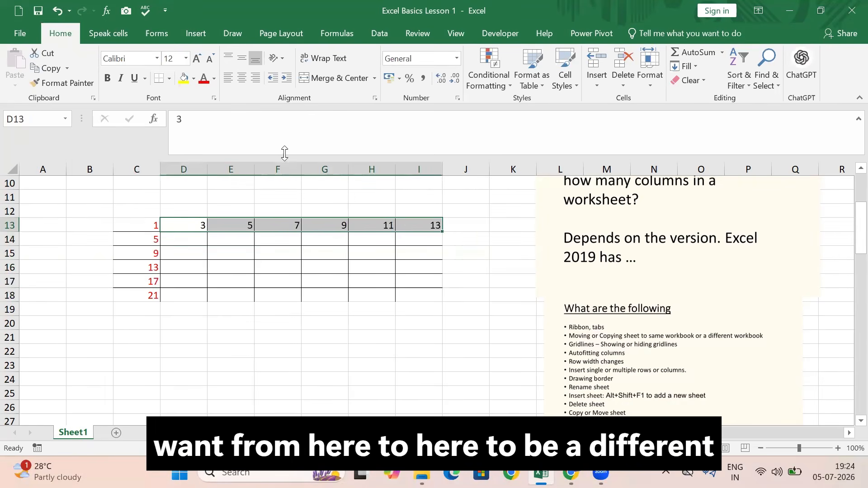
pyautogui.click(204, 81)
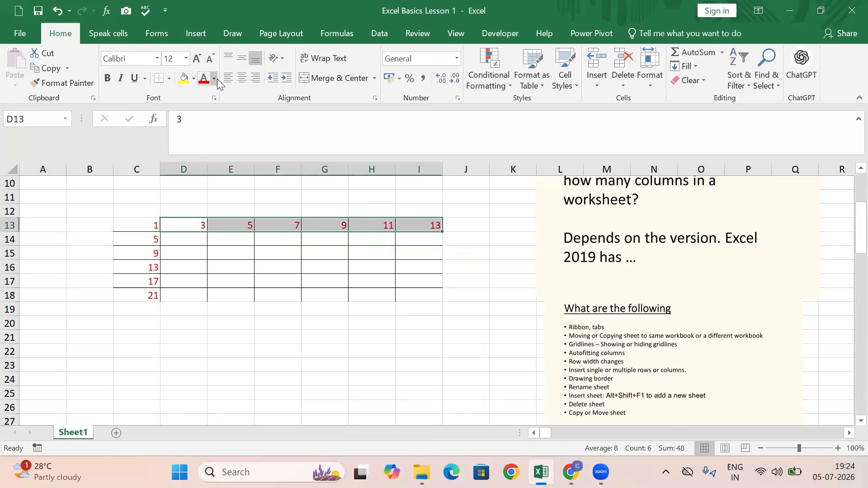
pyautogui.click(215, 79)
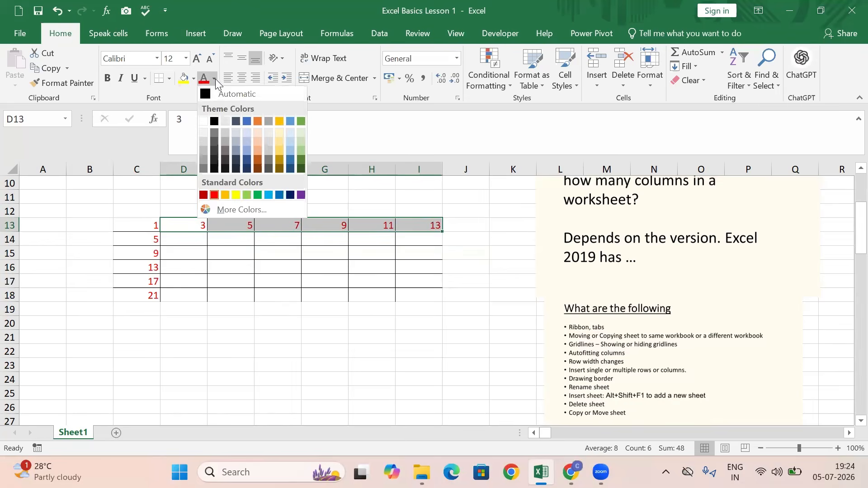
pyautogui.click(249, 123)
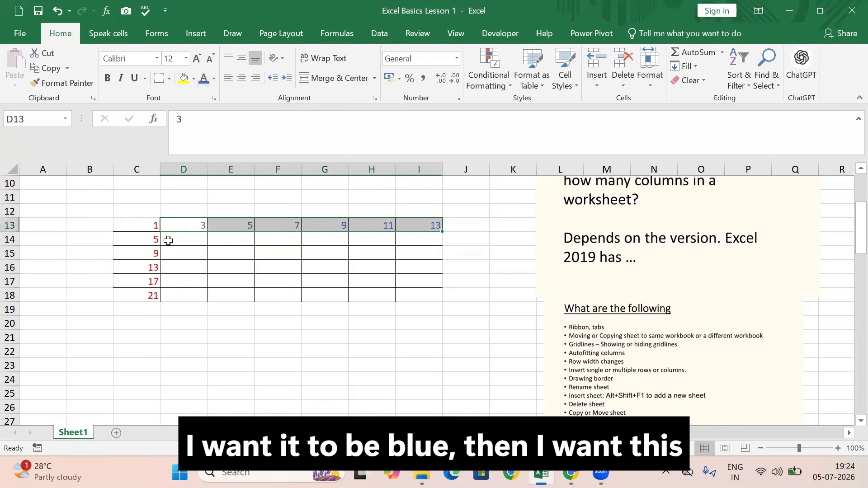
# Make the numbers in C13:C18 and D13:I13 bold and increase their font size to 16
pyautogui.moveTo(144, 227); pyautogui.dragTo(135, 295)
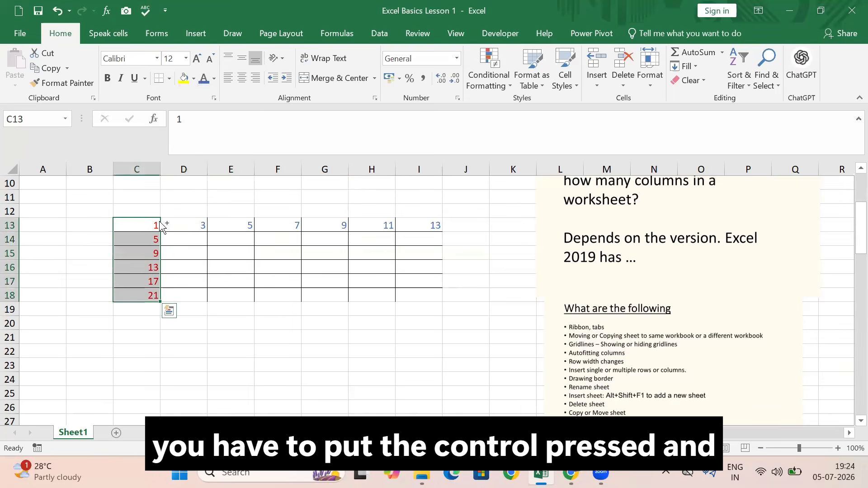
pyautogui.keyDown('ctrl'); pyautogui.click(181, 226); pyautogui.keyUp('ctrl')
pyautogui.moveTo(222, 226); pyautogui.dragTo(410, 233)
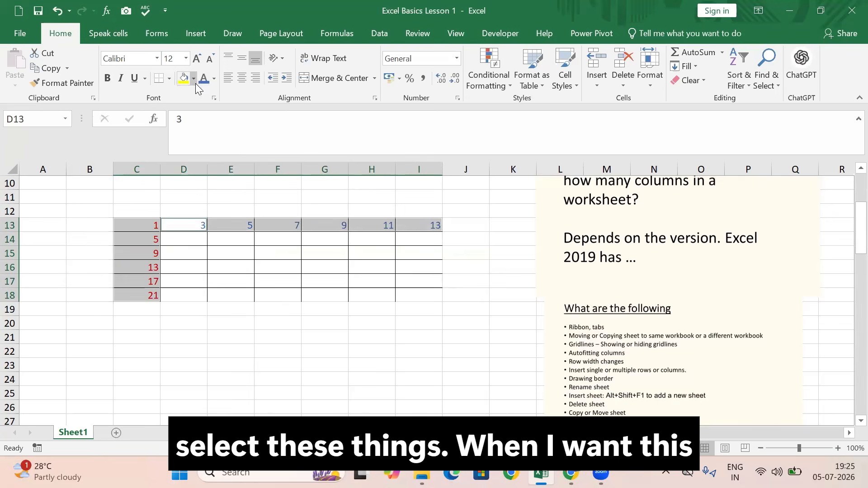
pyautogui.click(109, 79)
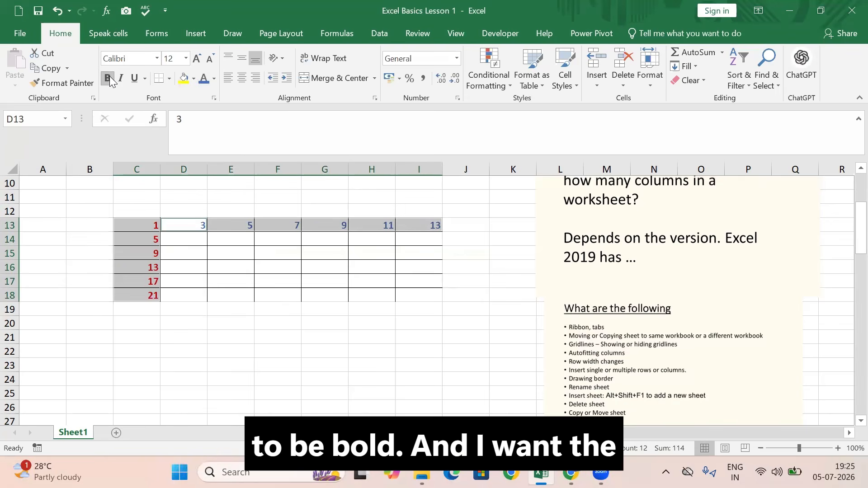
pyautogui.click(197, 59)
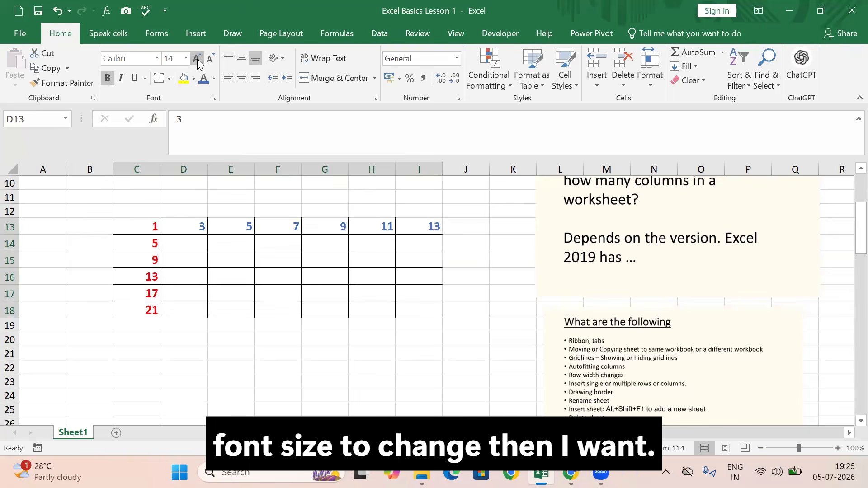
pyautogui.click(197, 59)
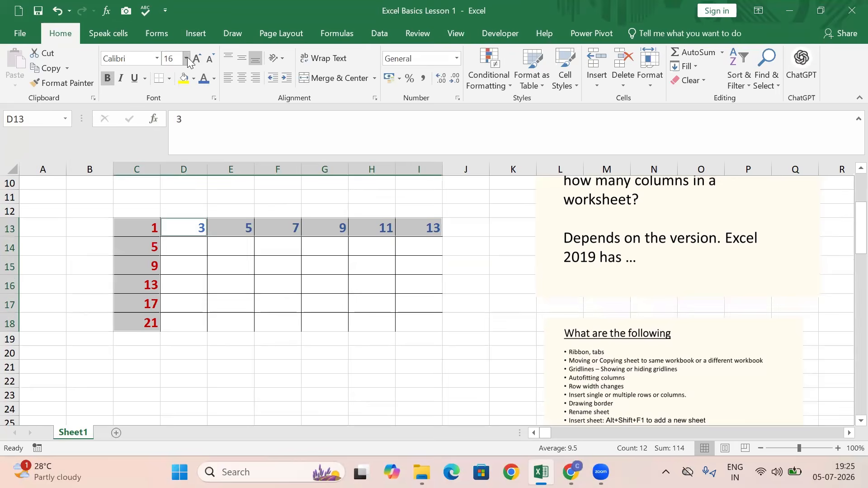
# Change the font of the selected heading row and column to Abadi and fill their cells with yellow
pyautogui.click(158, 59)
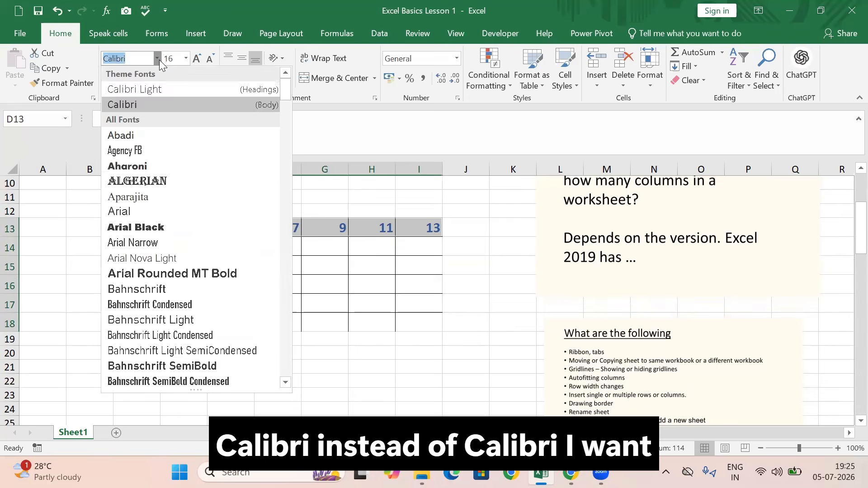
pyautogui.click(120, 136)
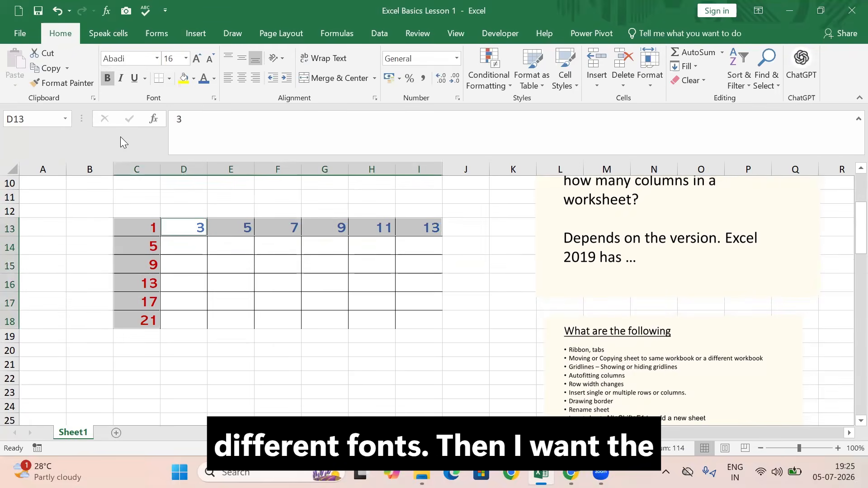
pyautogui.click(181, 79)
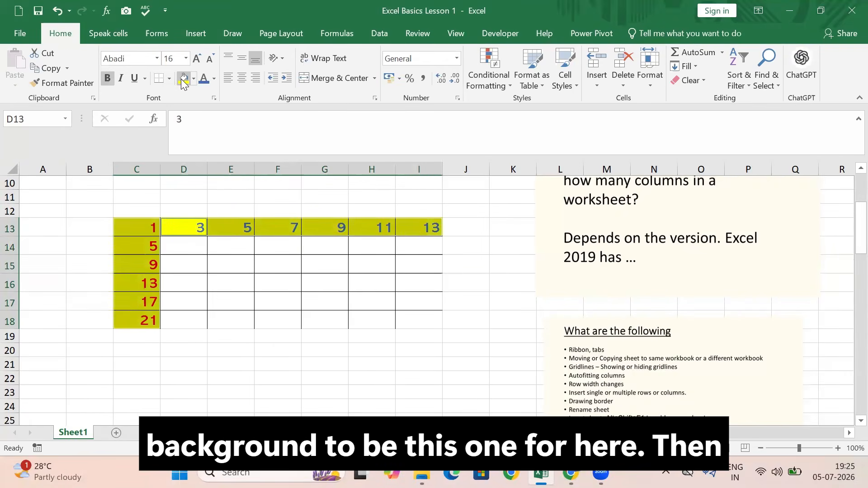
# Fill the empty table cells D14:I18 with light green
pyautogui.moveTo(198, 246); pyautogui.dragTo(418, 321)
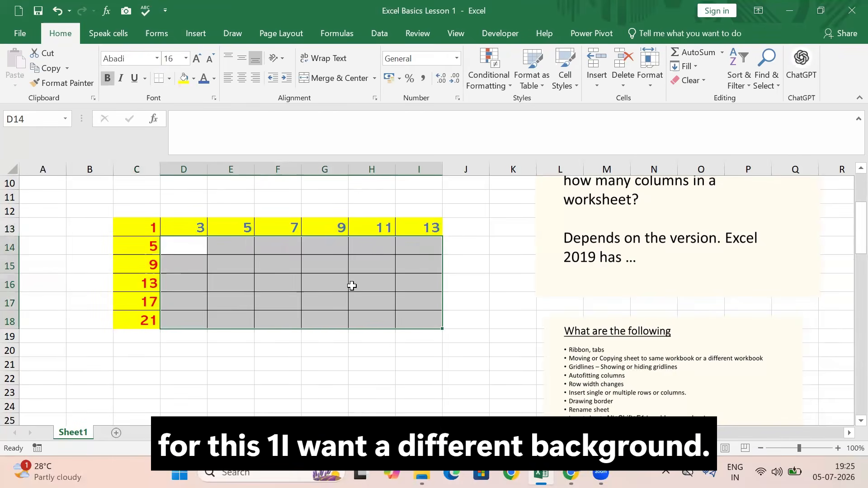
pyautogui.click(193, 79)
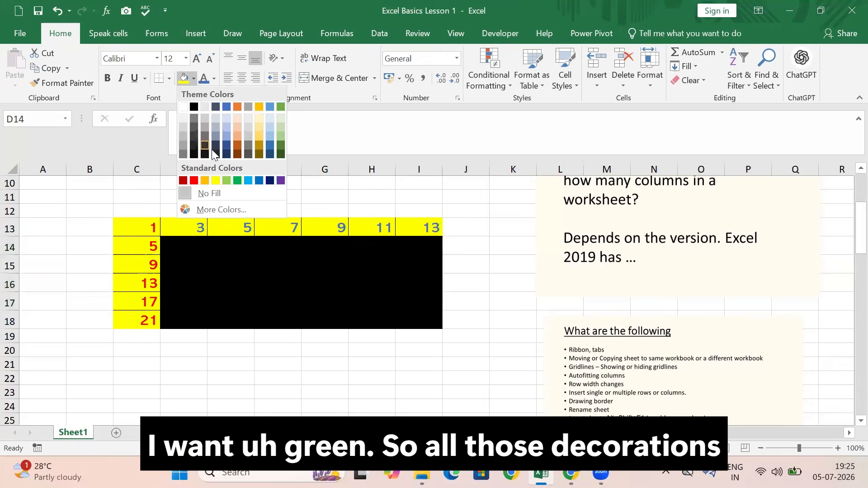
pyautogui.click(227, 181)
pyautogui.click(358, 389)
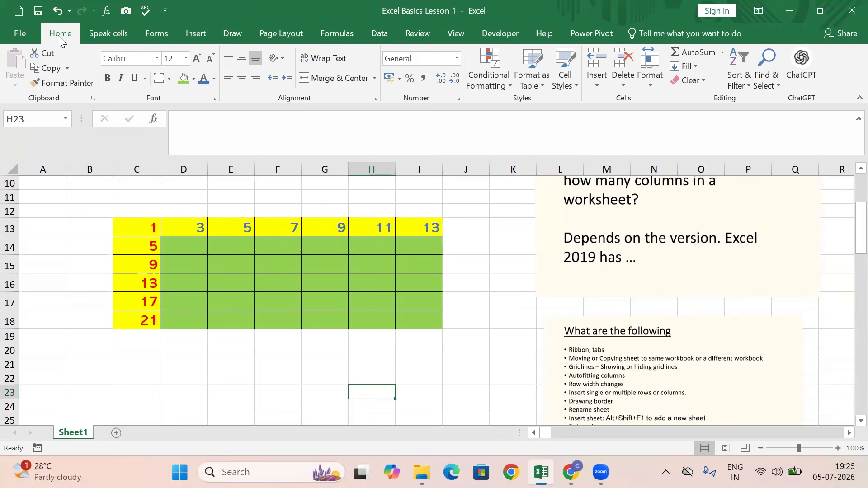
# Apply the strikethrough font effect to the numbers in C13:C18
pyautogui.click(214, 99)
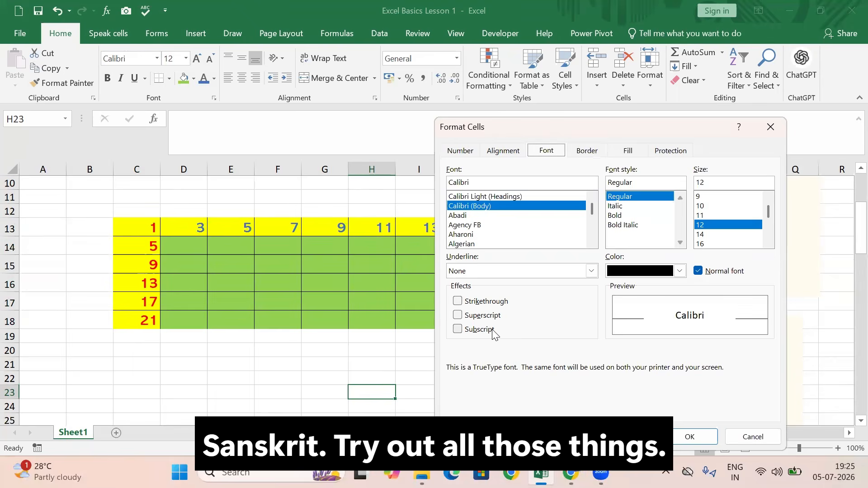
pyautogui.click(689, 437)
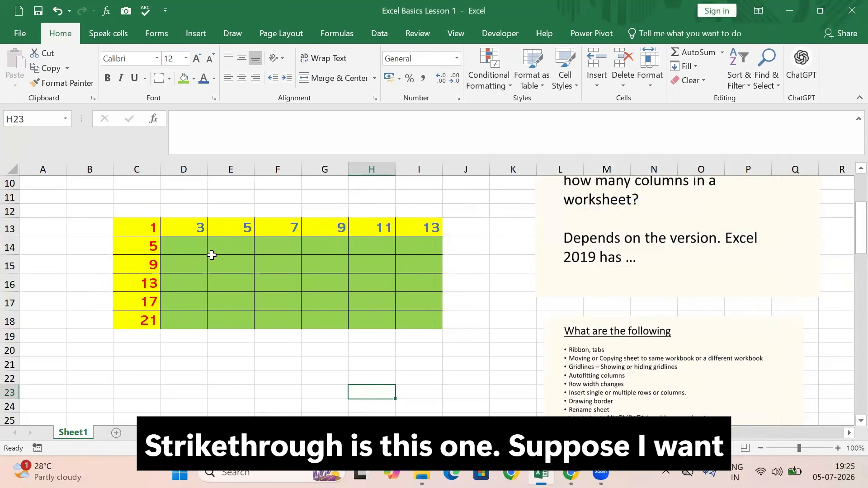
pyautogui.moveTo(153, 229); pyautogui.dragTo(149, 320)
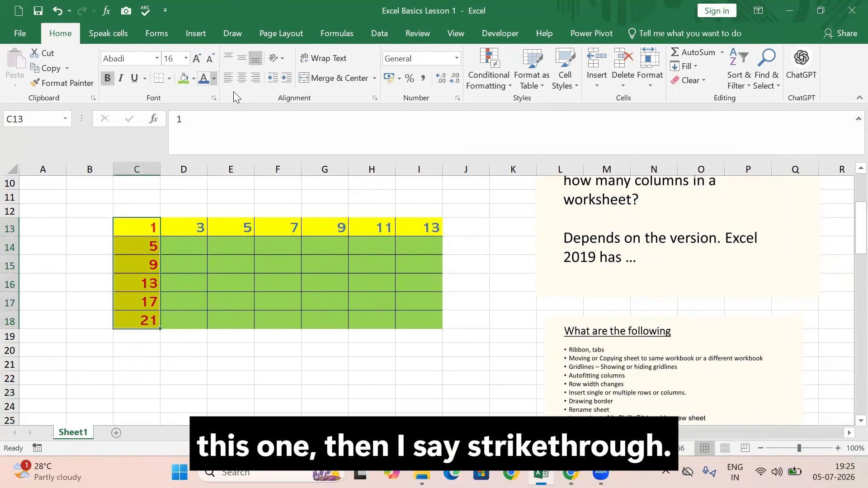
pyautogui.click(214, 98)
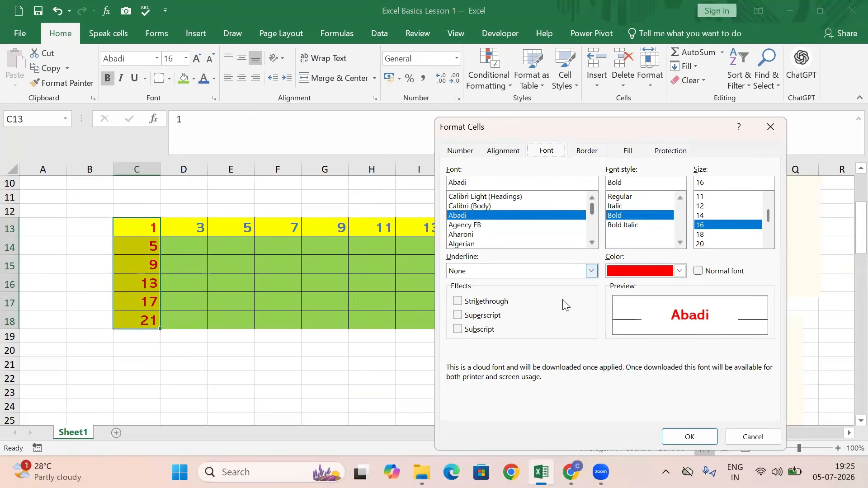
pyautogui.click(458, 302)
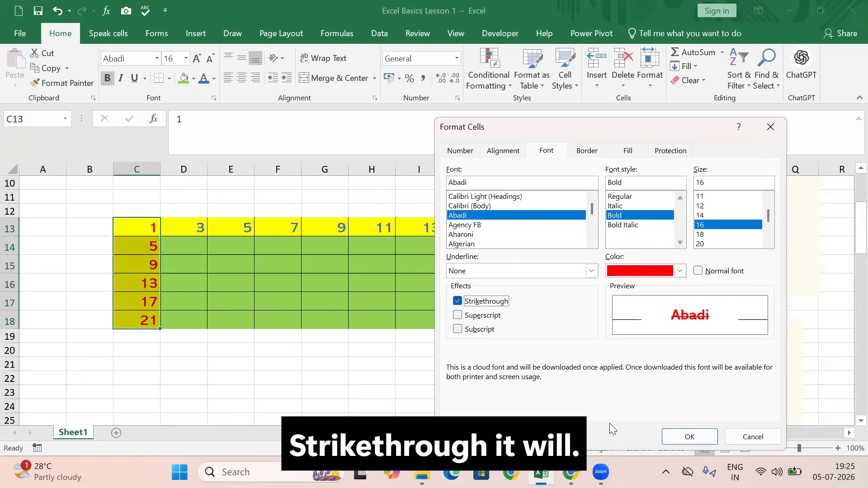
pyautogui.click(695, 435)
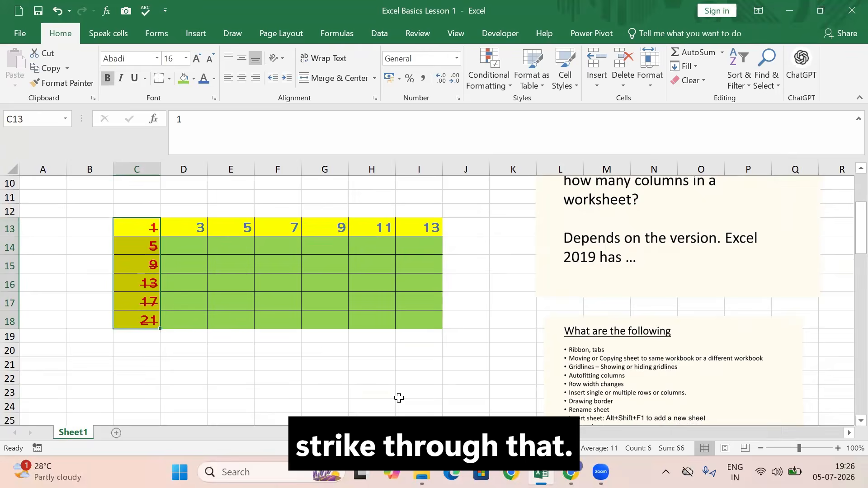
# Rename Sheet1 with the person's first name
pyautogui.scroll(-1, 553, 329)
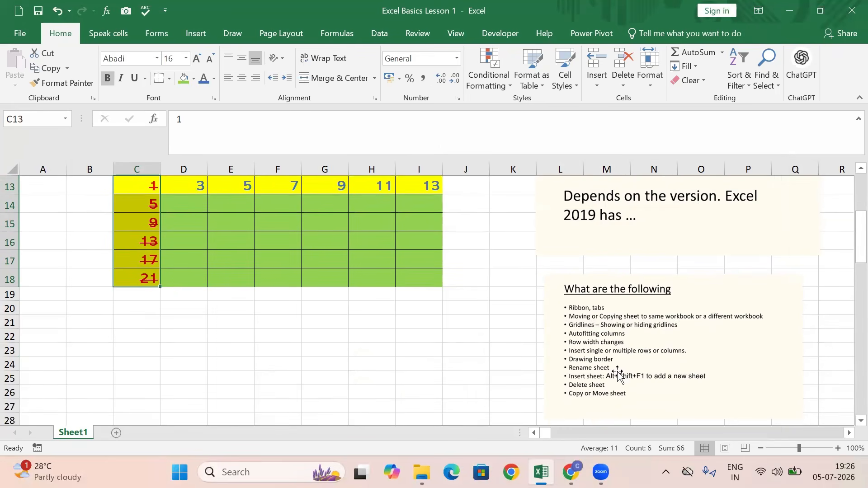
pyautogui.rightClick(80, 433)
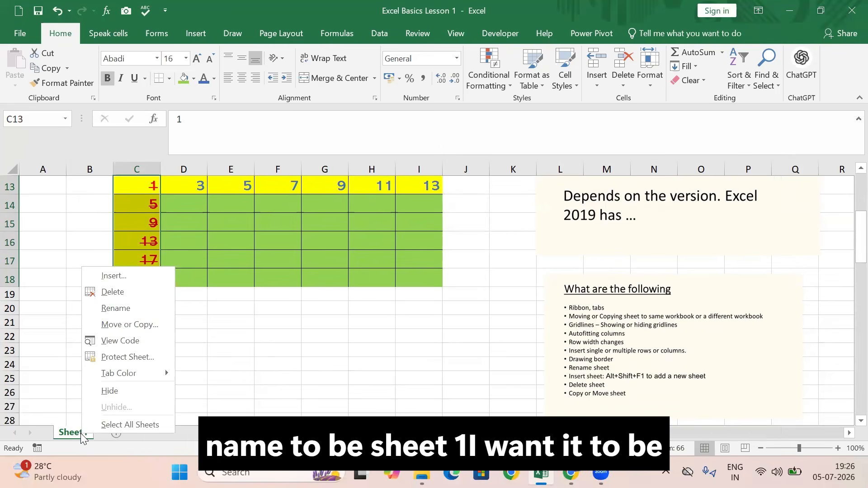
pyautogui.click(114, 308)
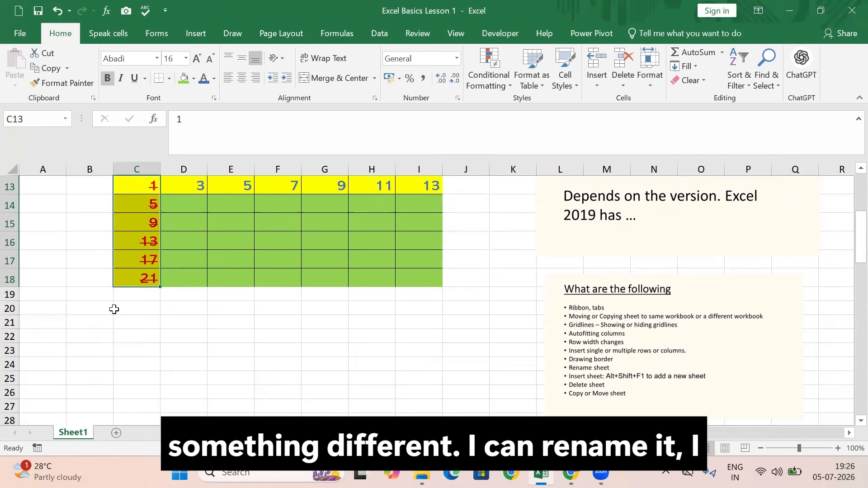
pyautogui.write('Vijay')
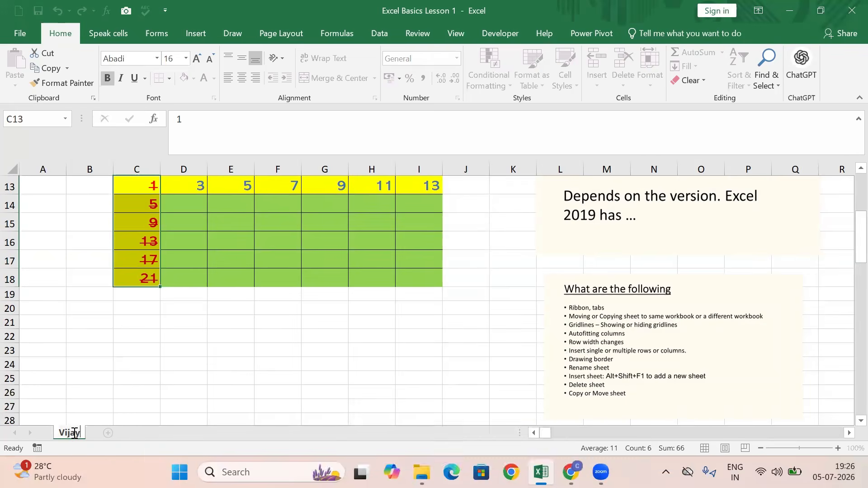
pyautogui.click(190, 393)
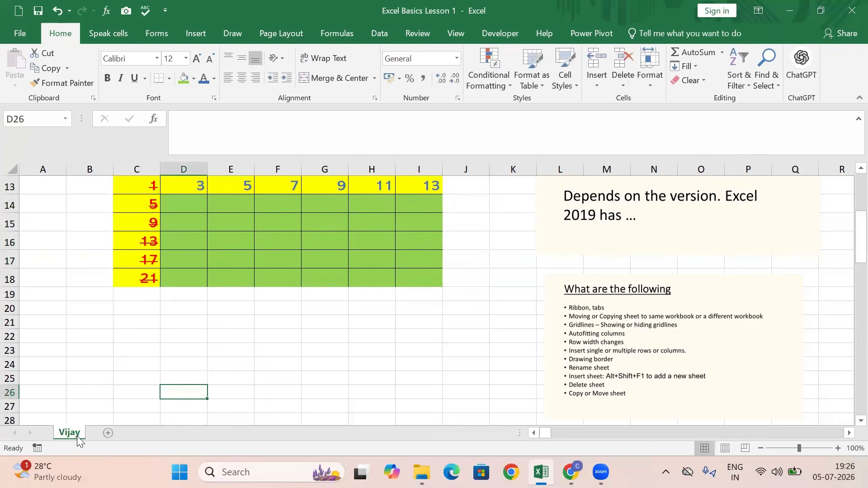
# Colour the renamed sheet's tab dark orange
pyautogui.rightClick(77, 433)
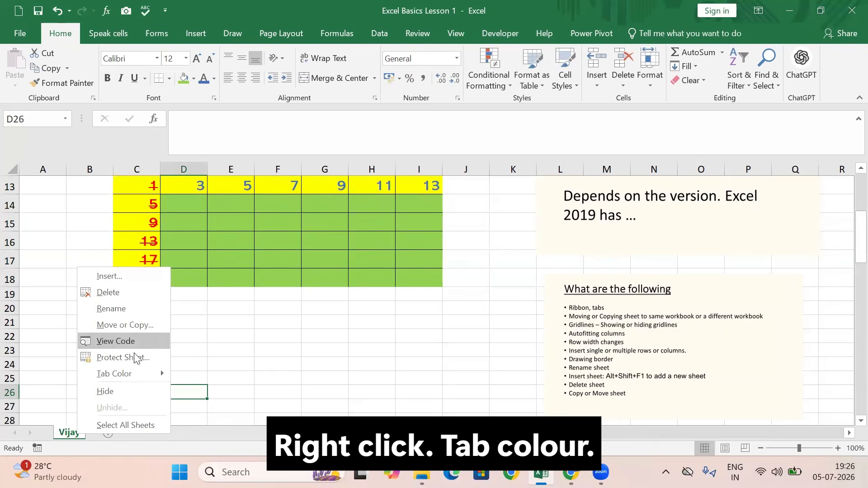
pyautogui.moveTo(141, 375)
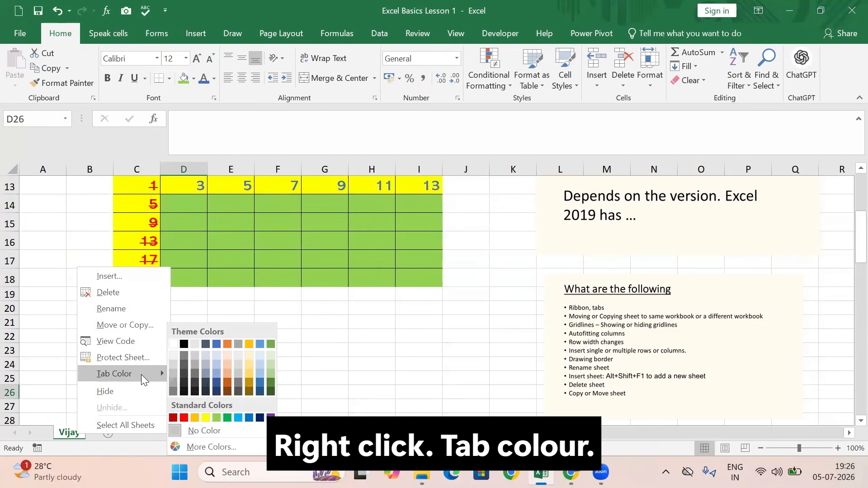
pyautogui.click(229, 383)
pyautogui.click(289, 381)
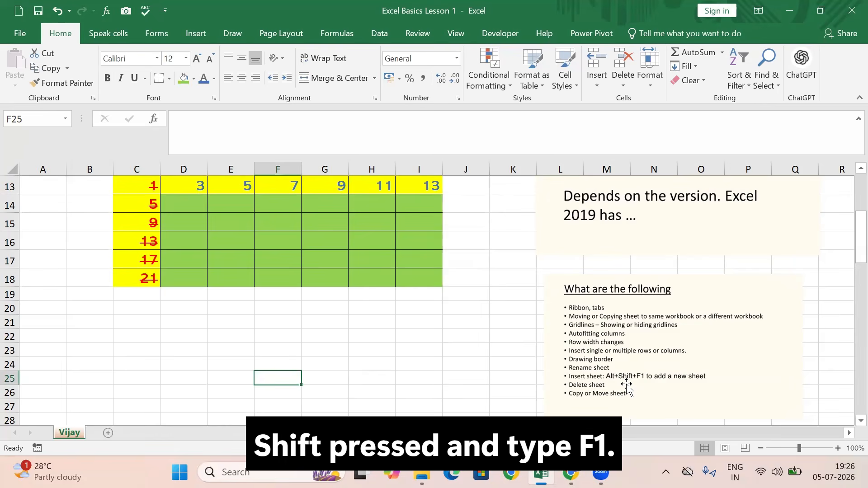
# Insert a new worksheet before the renamed sheet, and undo the last change
pyautogui.hotkey('alt', 'shift', 'F1')
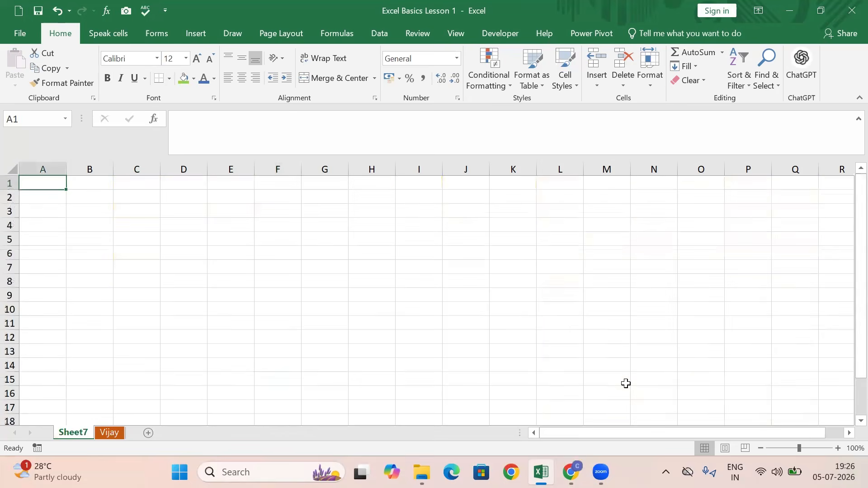
pyautogui.click(56, 11)
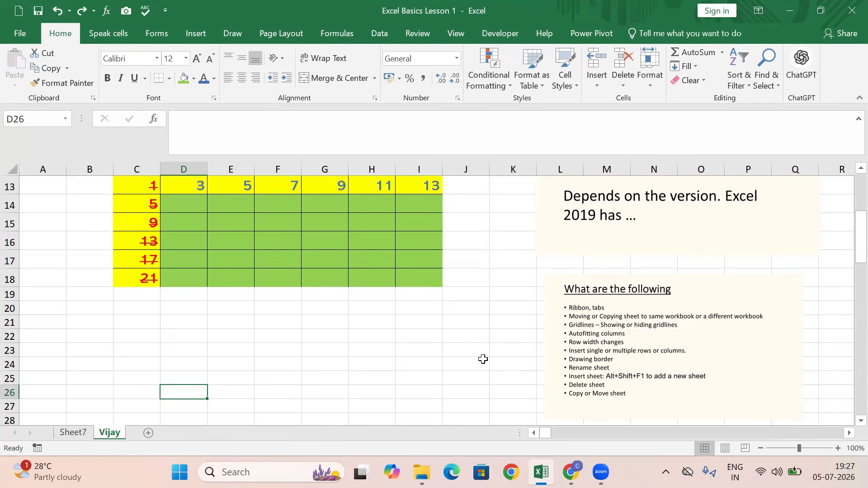
# Switch the workbook window to full-screen view and restore the normal view with the ribbon
pyautogui.scroll(-2, 642, 376)
pyautogui.scroll(-1, 642, 375)
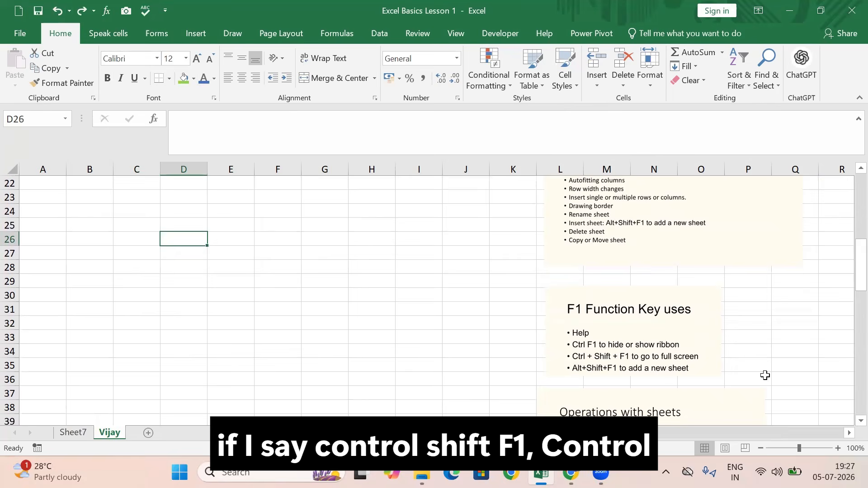
pyautogui.hotkey('ctrl', 'shift', 'F1')
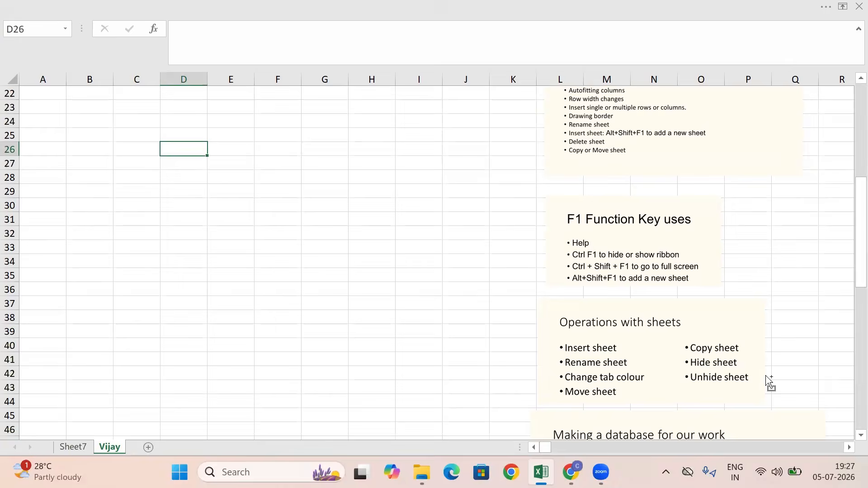
pyautogui.hotkey('ctrl', 'shift', 'F1')
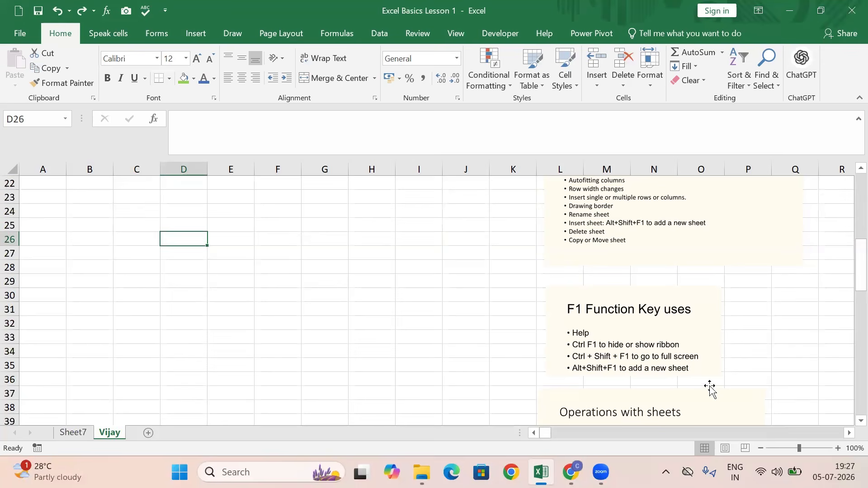
# Examine the worksheet notes on F1 function key uses, operations with sheets and making a database
pyautogui.scroll(-1, 709, 388)
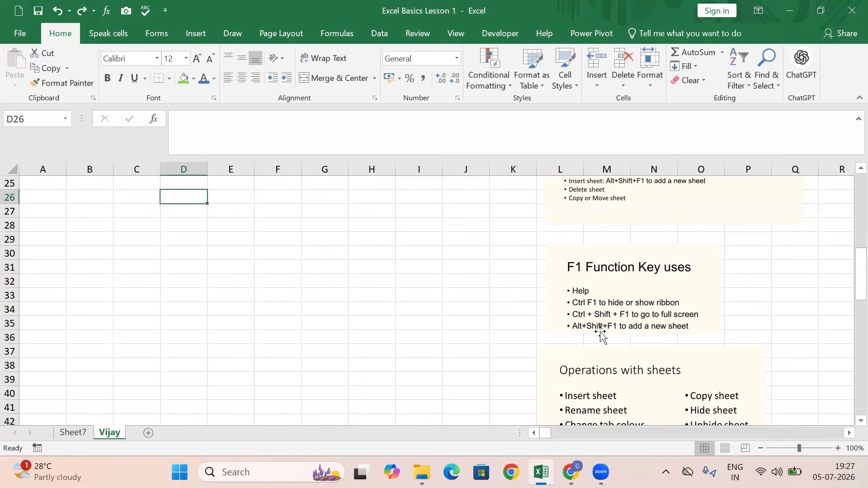
pyautogui.scroll(-2, 604, 339)
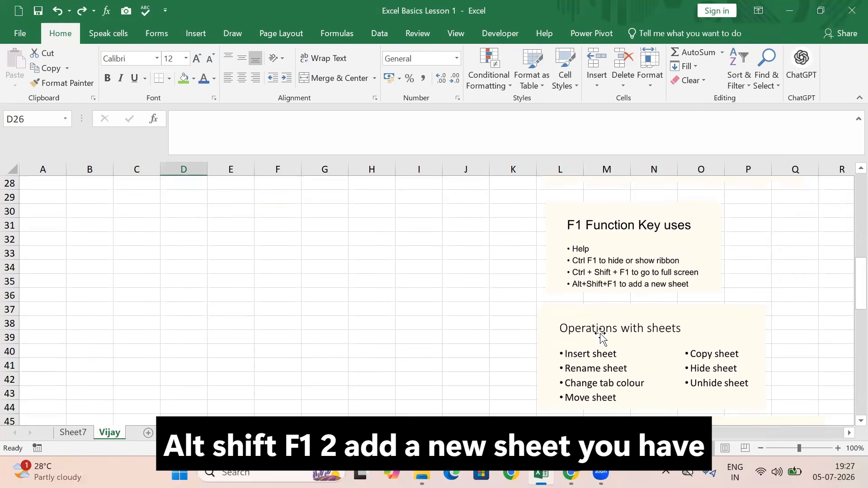
pyautogui.scroll(-3, 609, 346)
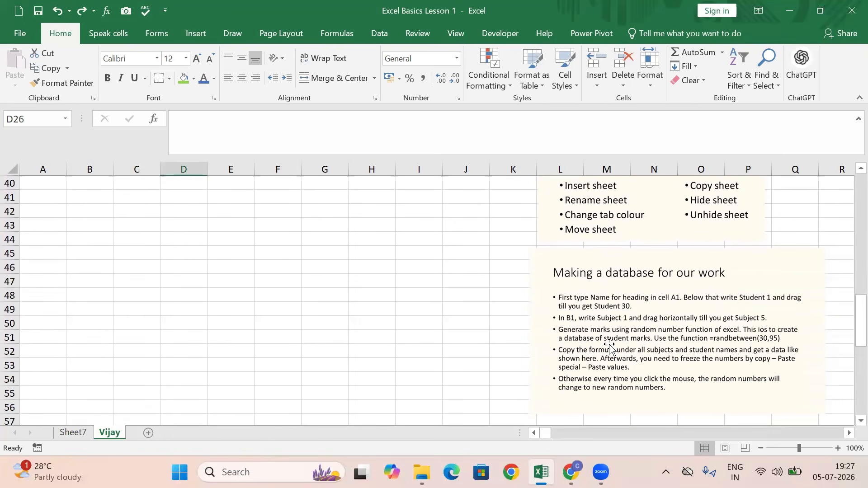
pyautogui.scroll(-2, 609, 346)
pyautogui.scroll(5, 609, 346)
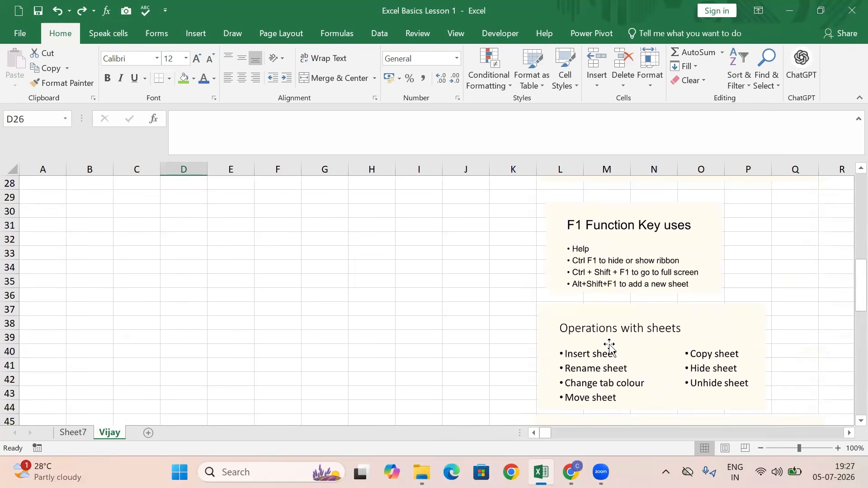
pyautogui.scroll(-2, 609, 346)
pyautogui.scroll(-1, 609, 346)
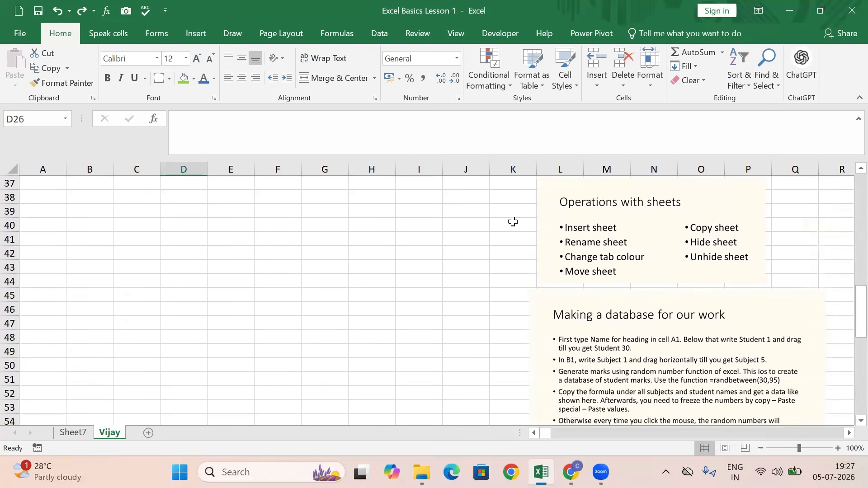
pyautogui.click(800, 83)
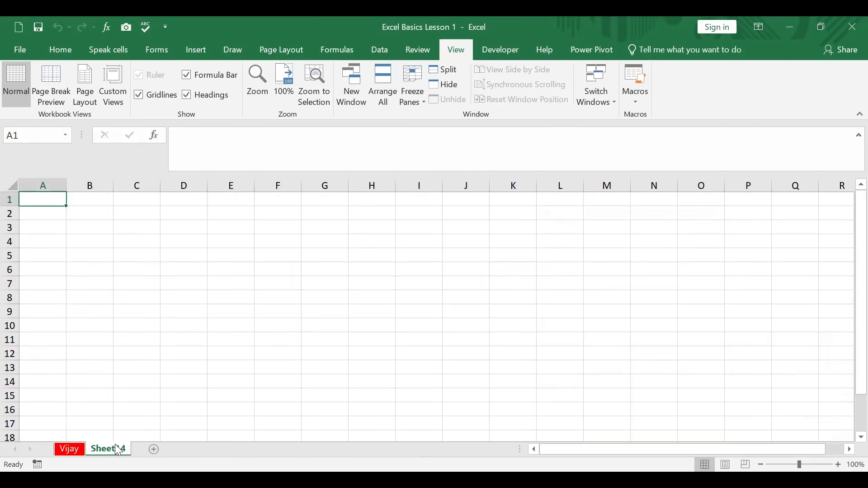
# Hide Sheet14 and unhide it again
pyautogui.rightClick(118, 450)
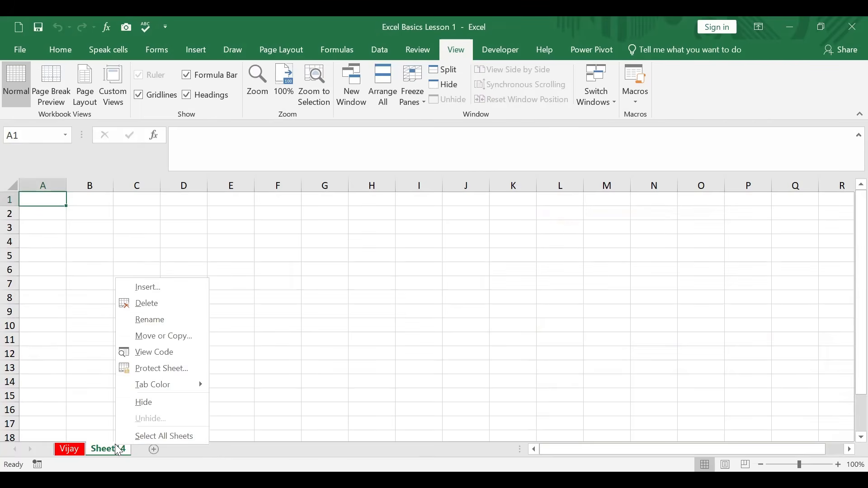
pyautogui.click(146, 402)
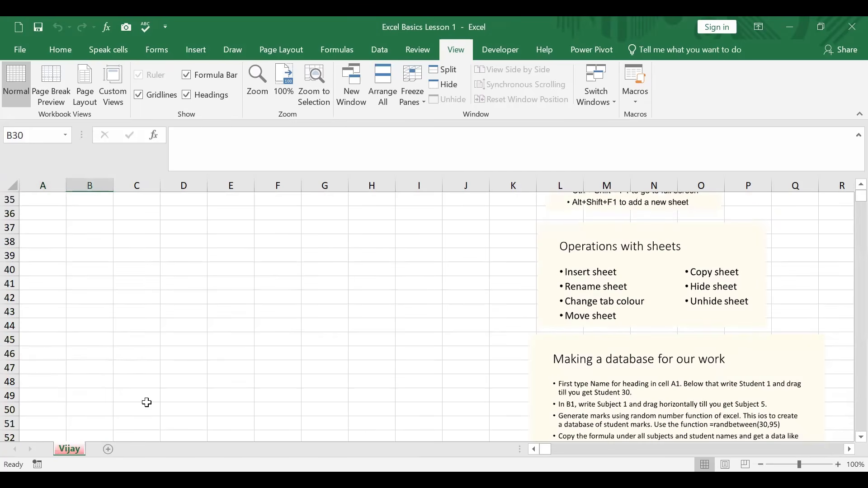
pyautogui.rightClick(83, 448)
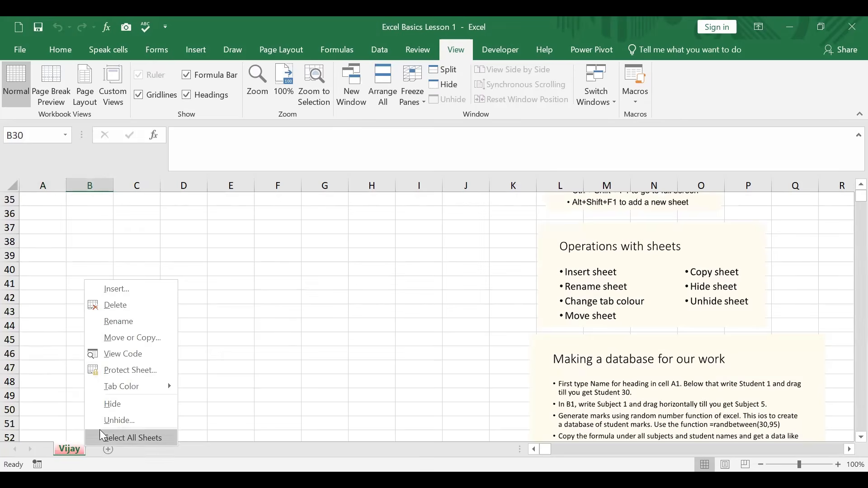
pyautogui.click(128, 427)
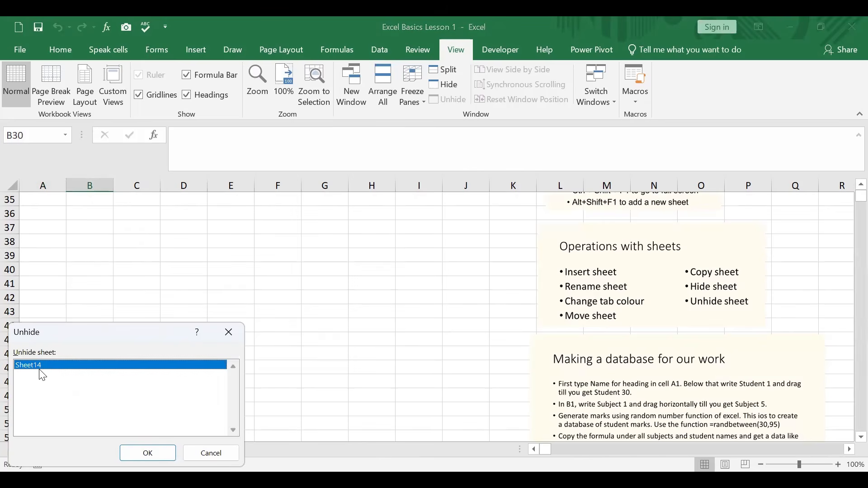
pyautogui.click(131, 457)
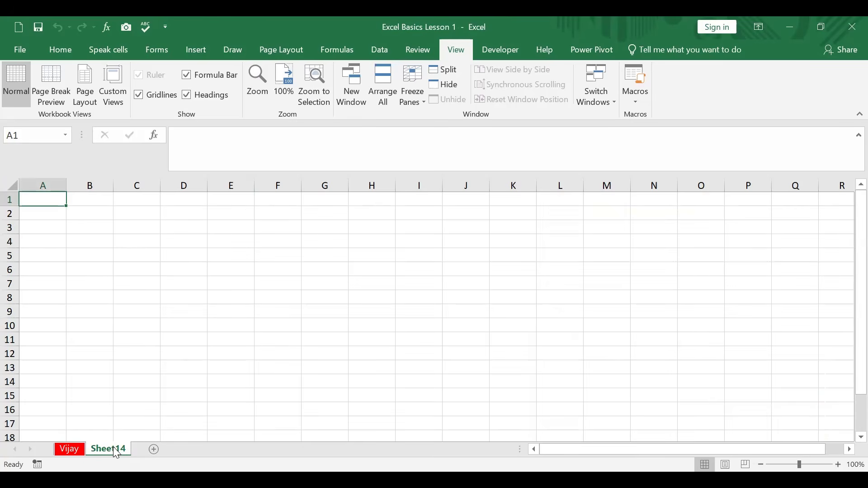
# Delete Sheet14 from the workbook
pyautogui.rightClick(117, 452)
pyautogui.click(154, 307)
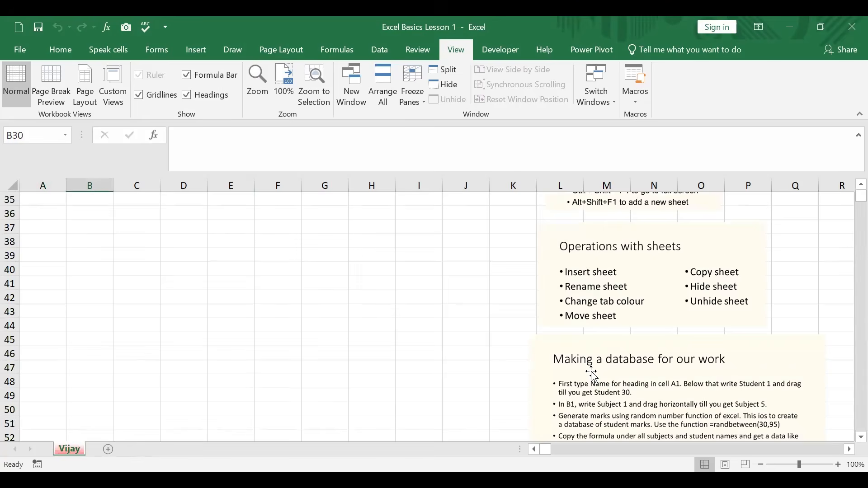
pyautogui.scroll(-1, 421, 291)
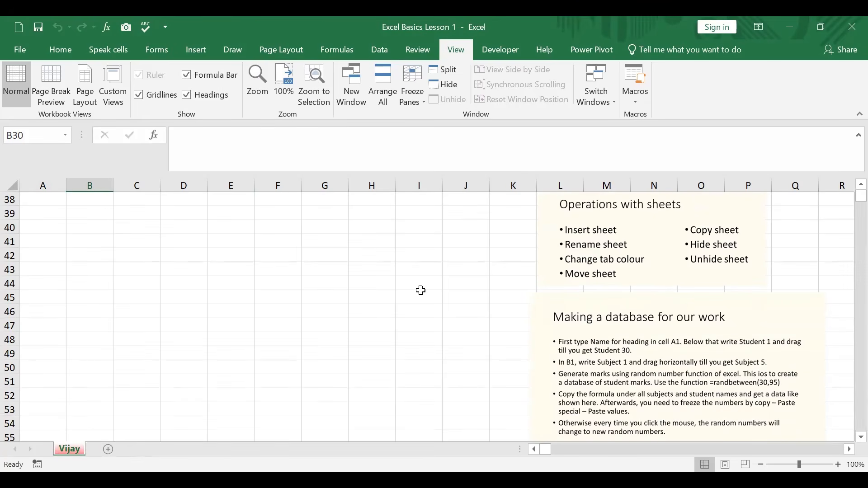
# Enter the headings Name in cell A1 and Subject 1 in cell B1, following the worksheet's database notes
pyautogui.scroll(-1, 421, 290)
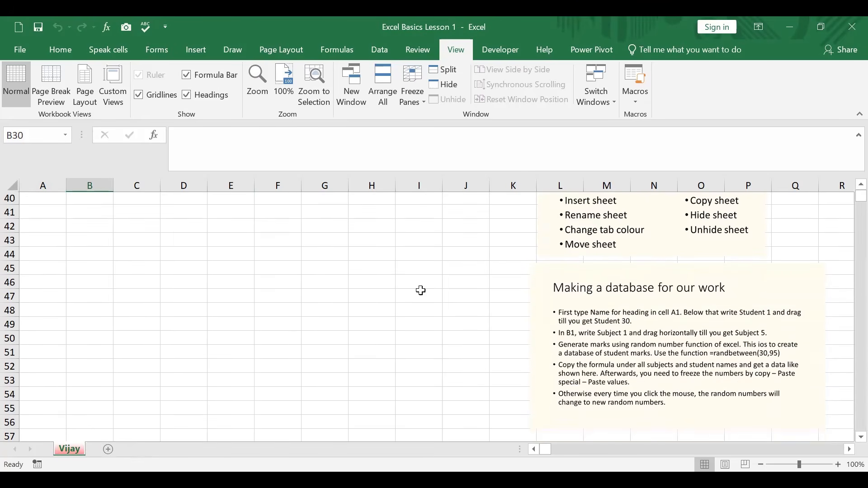
pyautogui.scroll(-1, 421, 291)
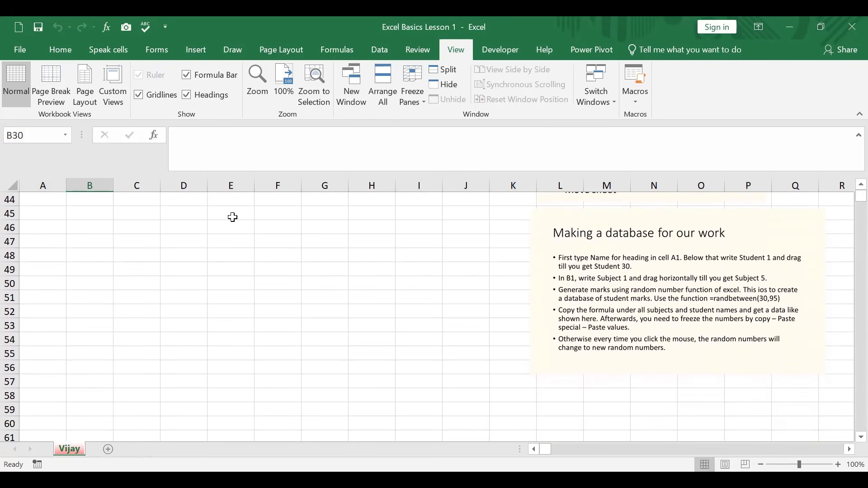
pyautogui.scroll(3, 99, 210)
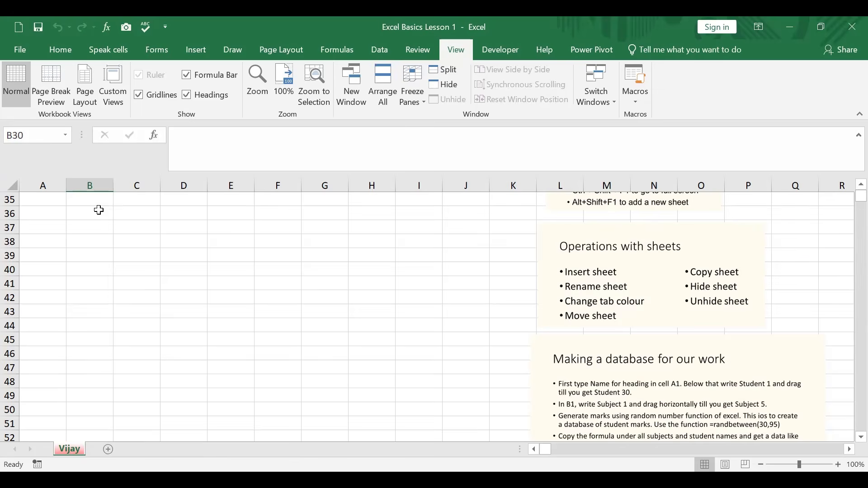
pyautogui.hotkey('ctrl', 'Home')
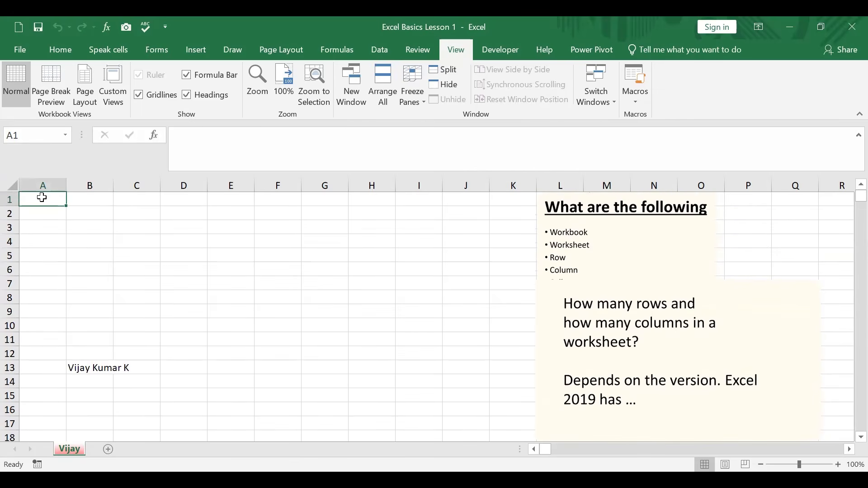
pyautogui.write('Name')
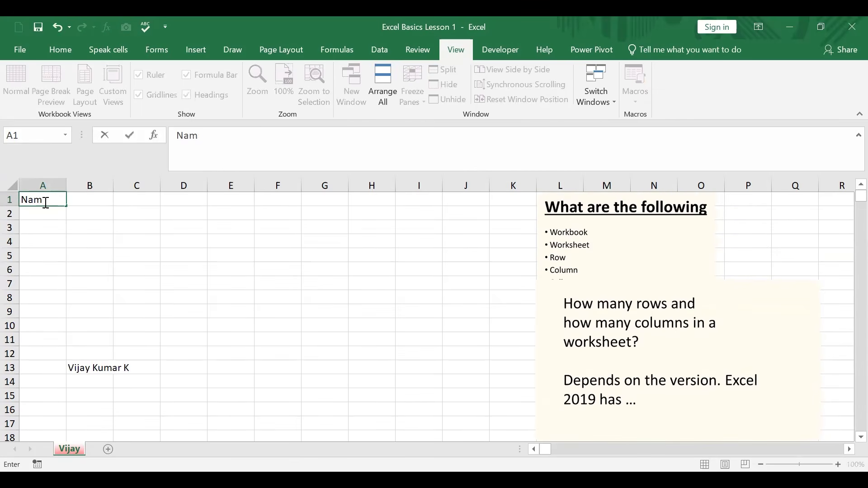
pyautogui.click(86, 199)
pyautogui.write('S')
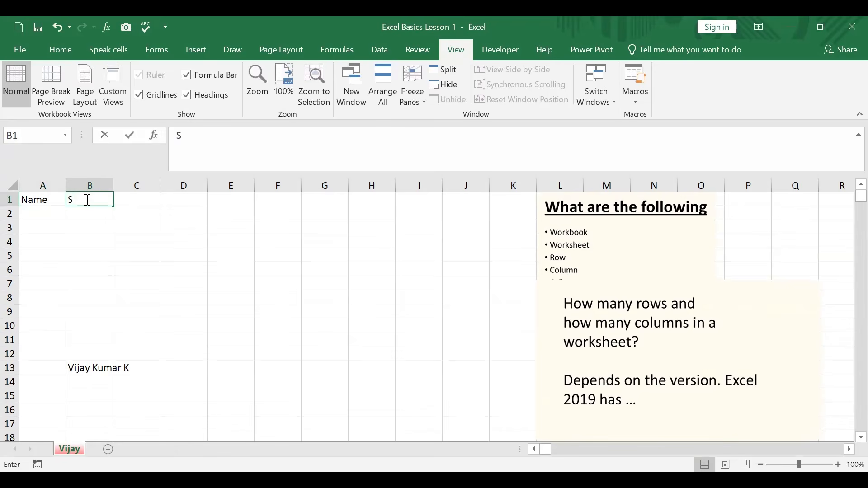
pyautogui.write('ubject 1')
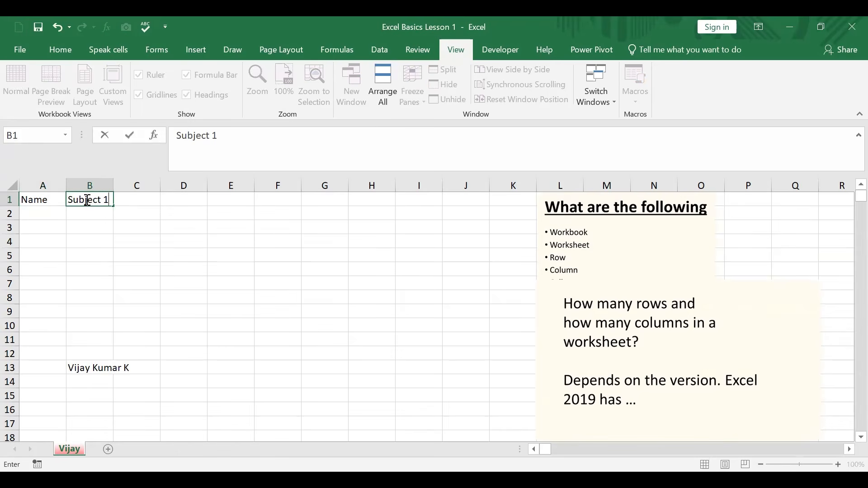
# Copy the "Making a database for our work" picture and paste it as a picture at cell H2
pyautogui.scroll(-4, 389, 291)
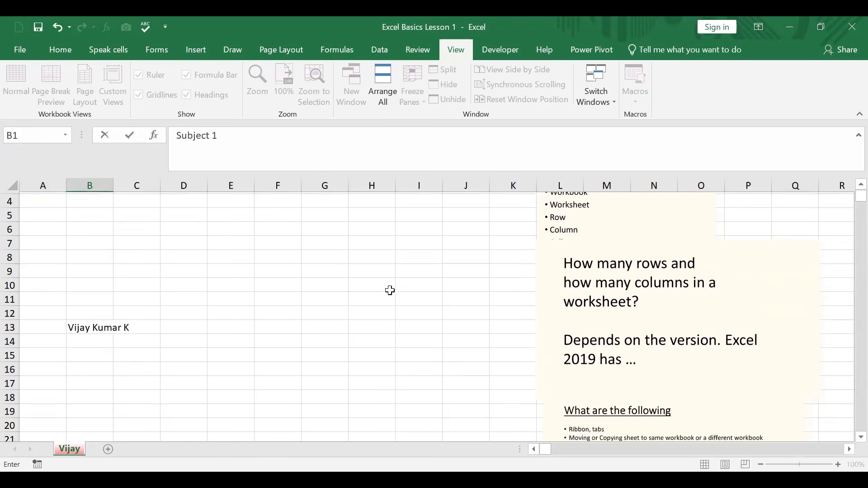
pyautogui.scroll(-1, 389, 290)
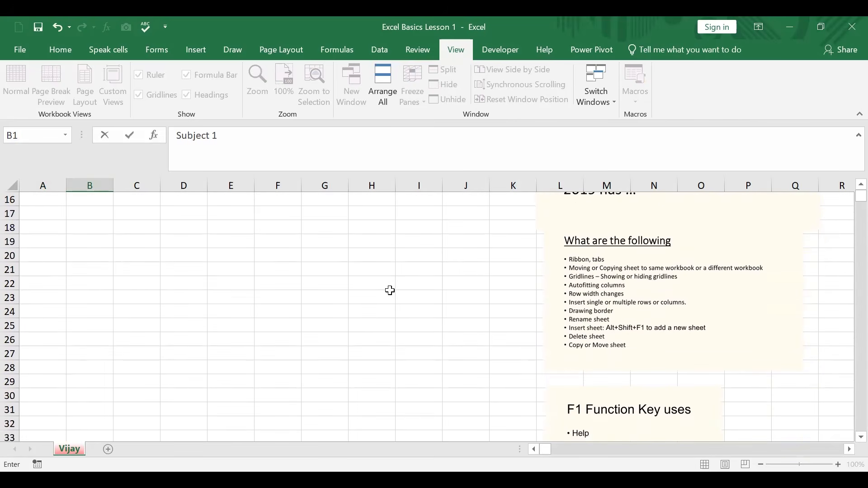
pyautogui.scroll(-7, 389, 290)
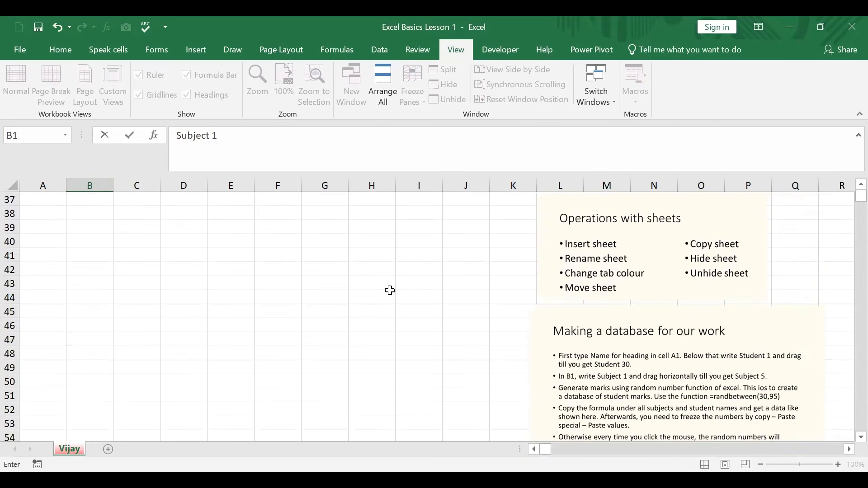
pyautogui.scroll(-2, 389, 291)
pyautogui.click(622, 235)
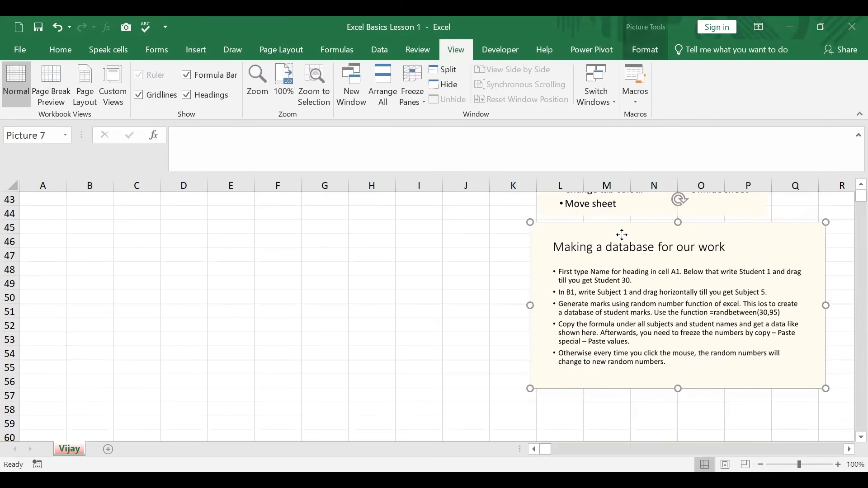
pyautogui.rightClick(622, 234)
pyautogui.click(628, 258)
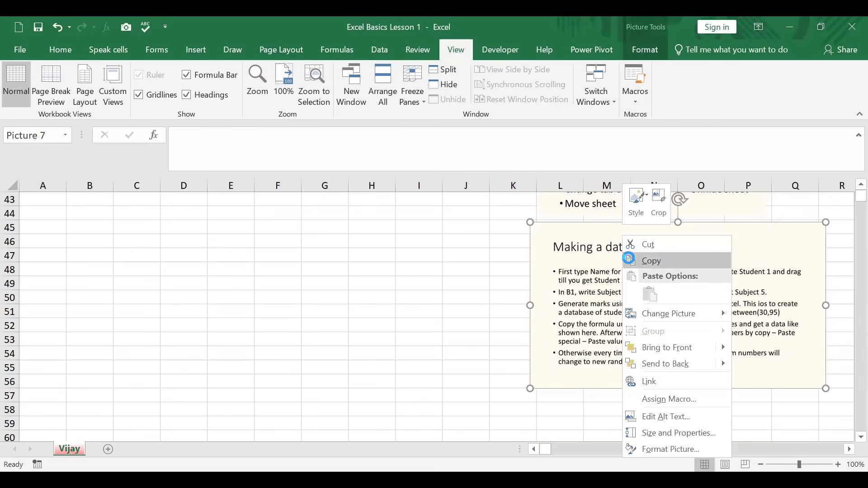
pyautogui.scroll(14, 435, 260)
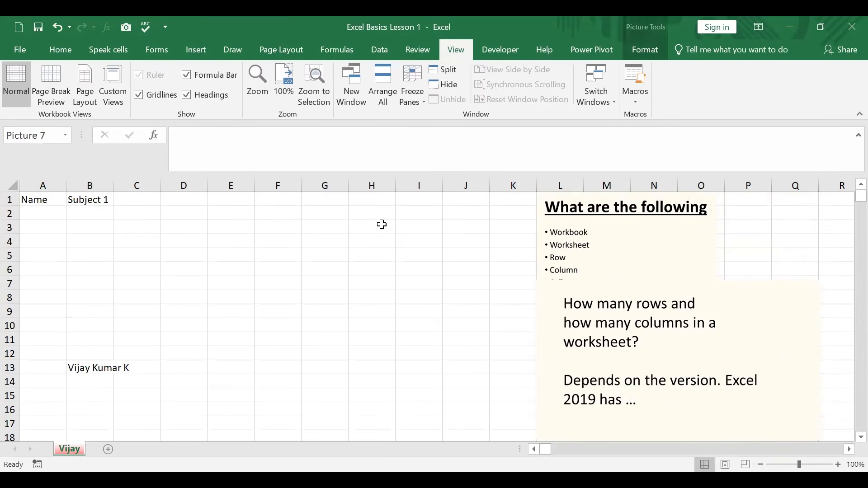
pyautogui.click(371, 214)
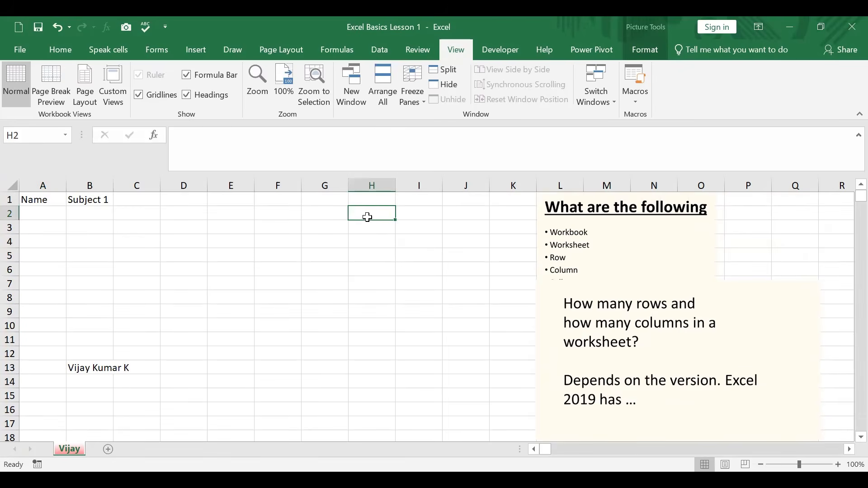
pyautogui.rightClick(372, 214)
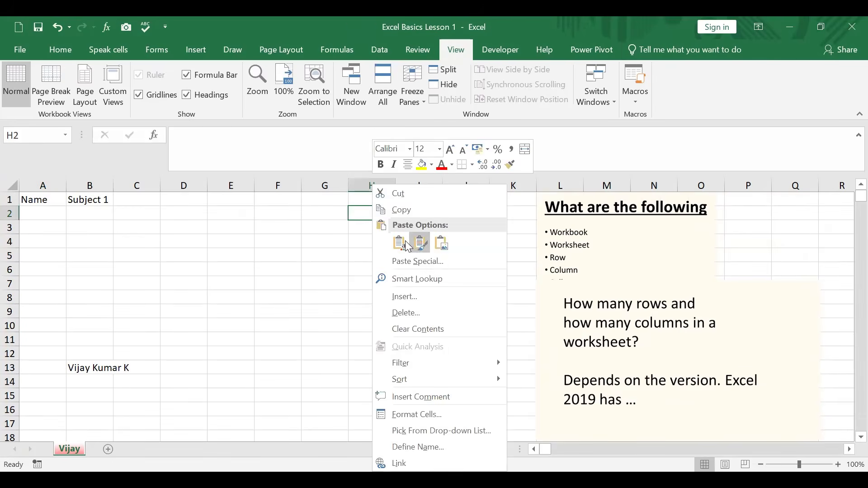
pyautogui.click(441, 244)
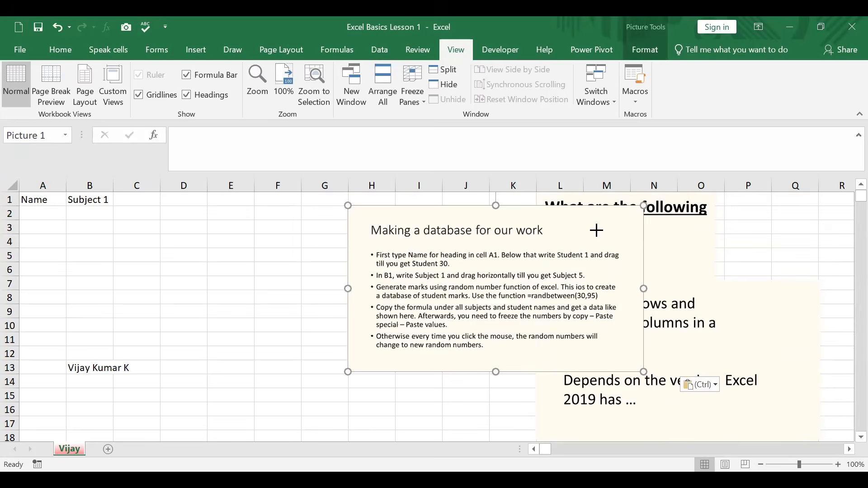
# Fit the pasted database note over columns G to M near row 1 and shift the two overlapping notes clear of it
pyautogui.moveTo(510, 250); pyautogui.dragTo(477, 230)
pyautogui.moveTo(643, 232); pyautogui.dragTo(730, 233)
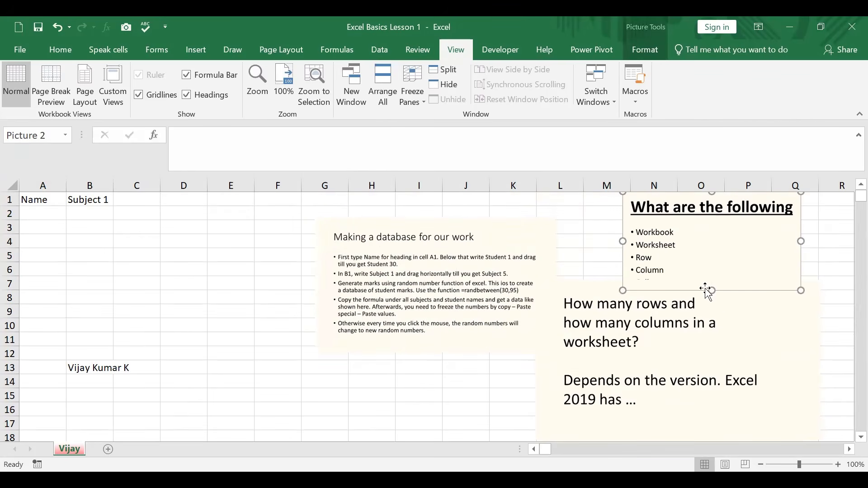
pyautogui.moveTo(713, 302); pyautogui.dragTo(800, 312)
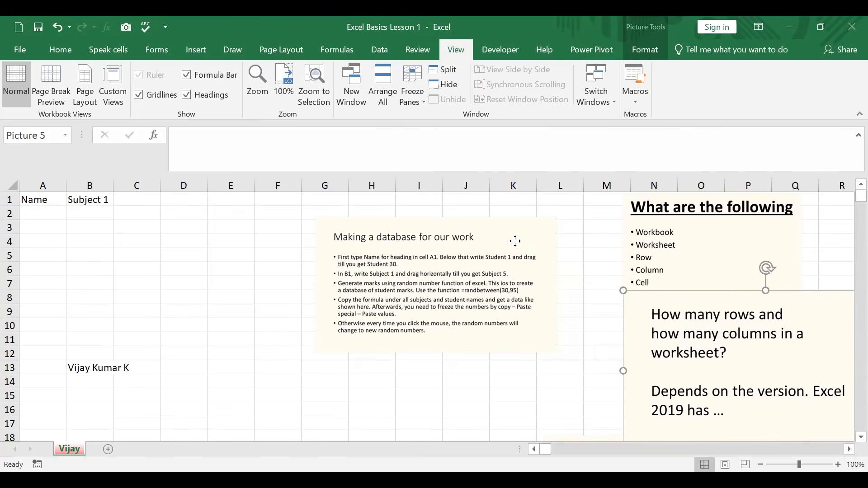
pyautogui.moveTo(516, 240); pyautogui.dragTo(511, 219)
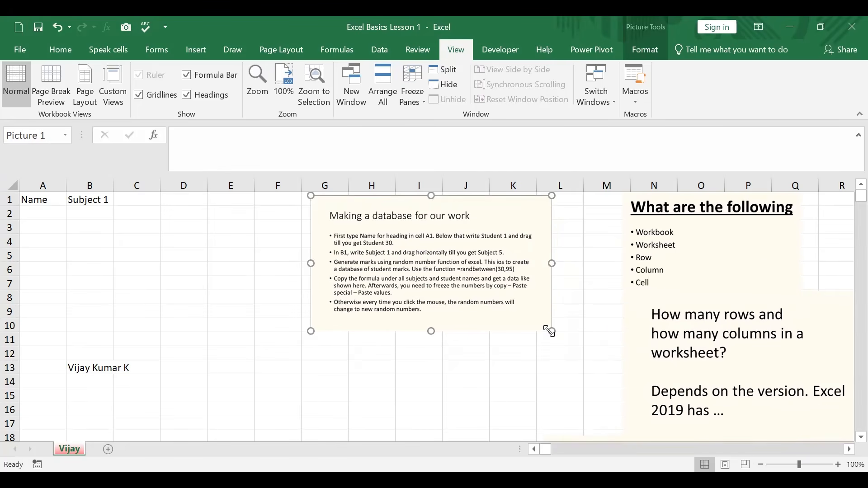
pyautogui.moveTo(550, 334); pyautogui.dragTo(619, 368)
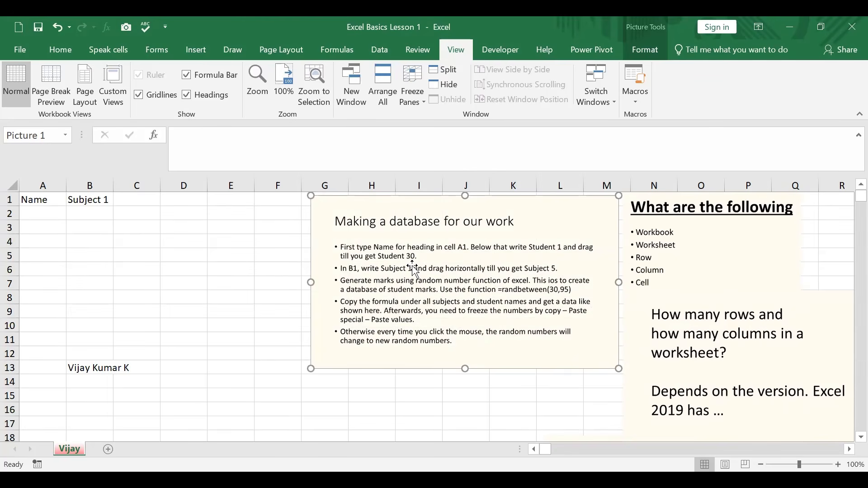
# Enter Student 1 in cell A2 and fill the Subject 1 heading across row 1 through Subject 5 in F1
pyautogui.click(39, 214)
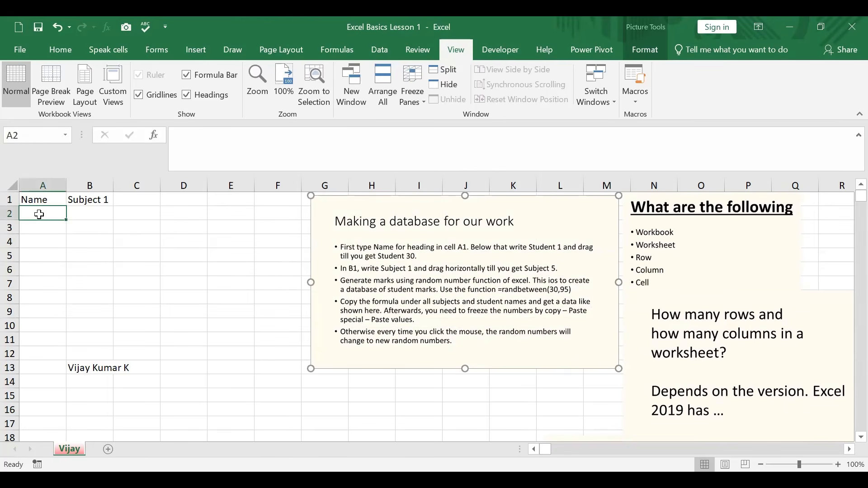
pyautogui.write('Student 1')
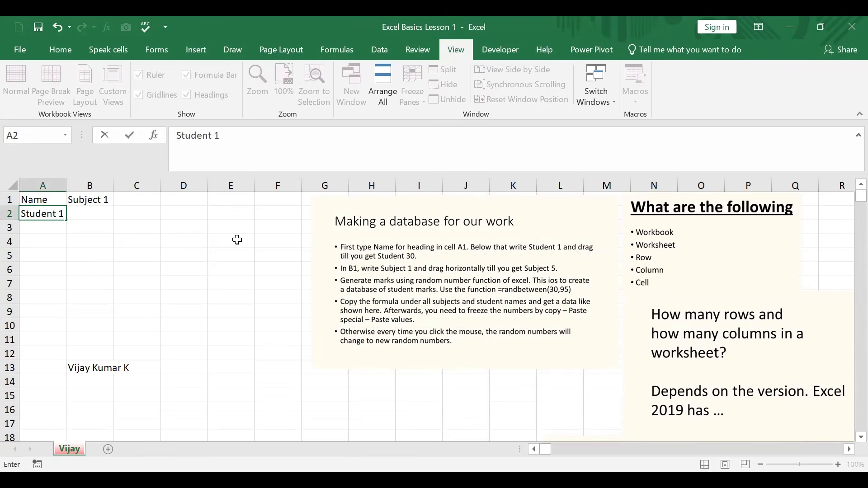
pyautogui.click(102, 199)
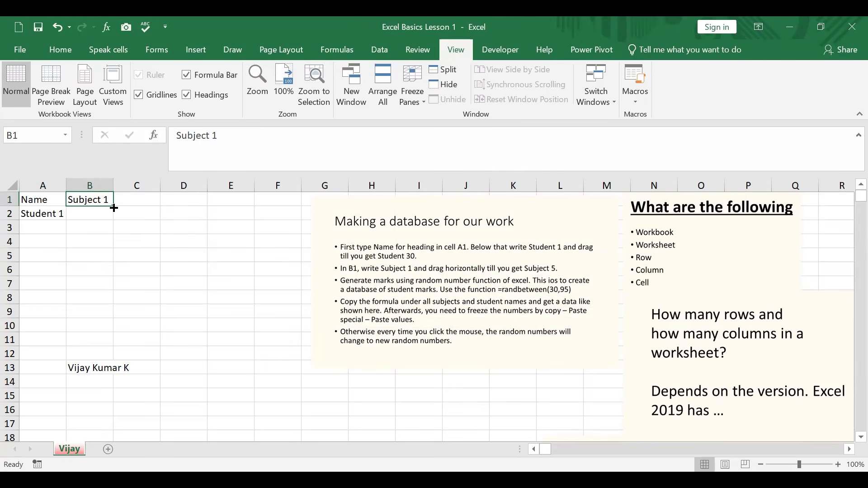
pyautogui.moveTo(113, 208); pyautogui.dragTo(110, 208)
pyautogui.moveTo(126, 206); pyautogui.dragTo(284, 206)
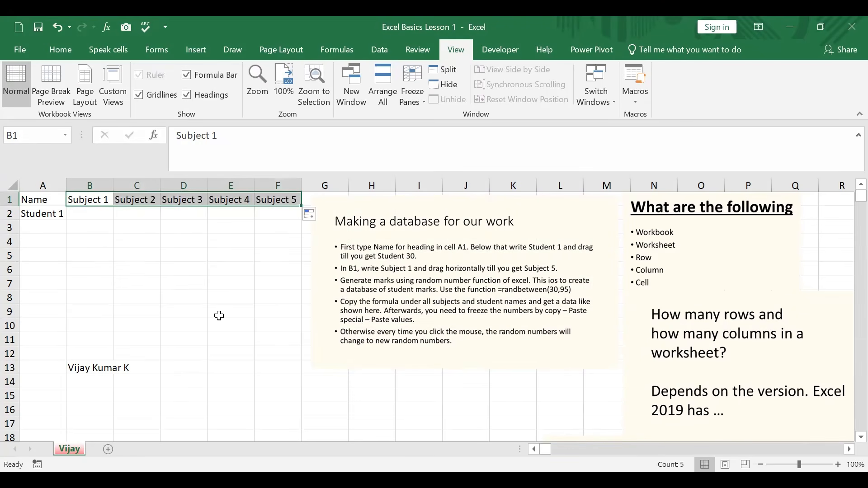
# Fill the Student 1 entry down column A through Student 30 in cell A31
pyautogui.click(60, 216)
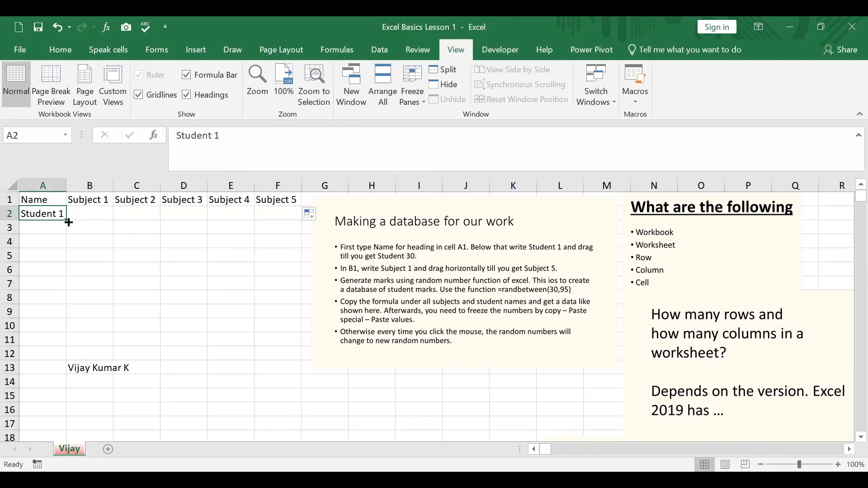
pyautogui.moveTo(68, 221); pyautogui.dragTo(64, 270)
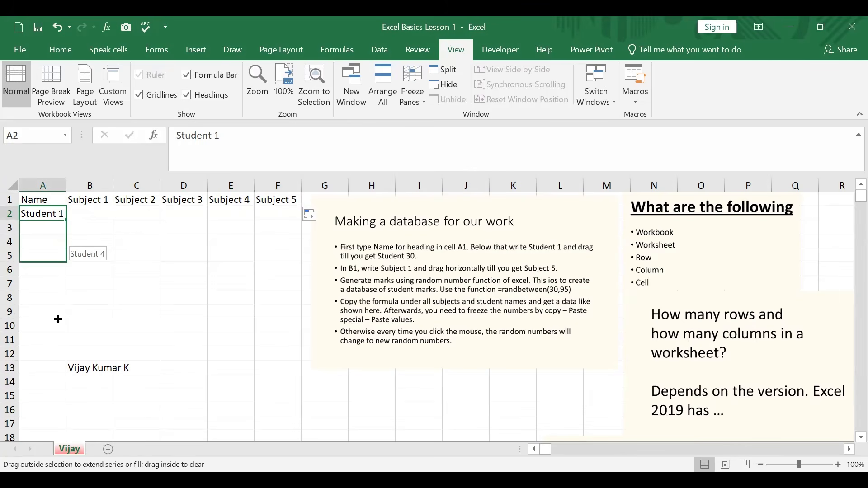
pyautogui.moveTo(49, 395)
pyautogui.mouseDown()
pyautogui.moveTo(50, 443)
pyautogui.moveTo(58, 384)
pyautogui.mouseUp()
pyautogui.moveTo(53, 431); pyautogui.dragTo(51, 399)
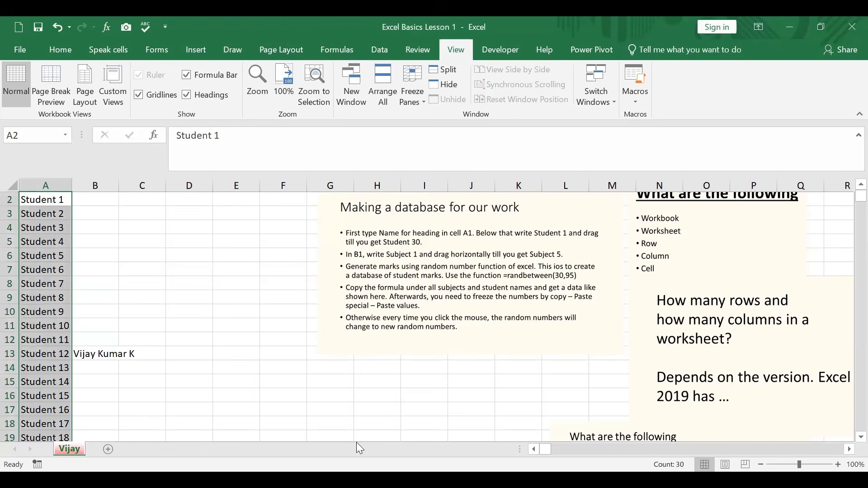
# Clear the leftover personal name from cell B13 inside the marks area
pyautogui.click(100, 355)
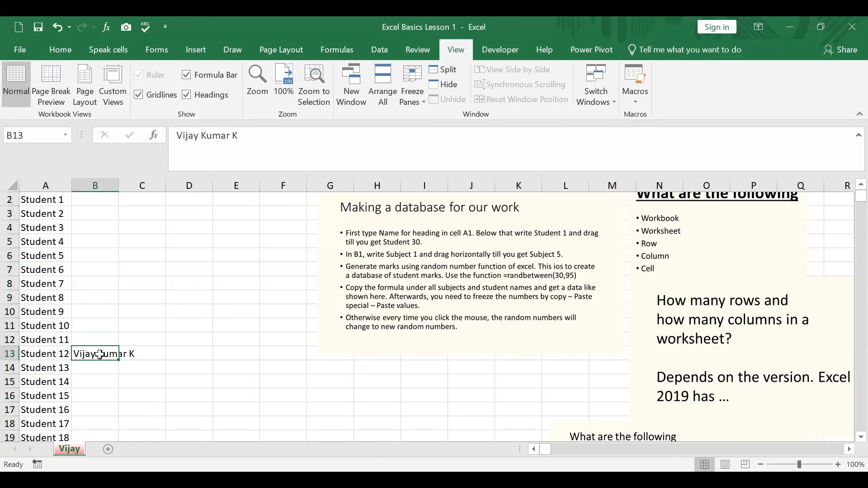
pyautogui.press('Delete')
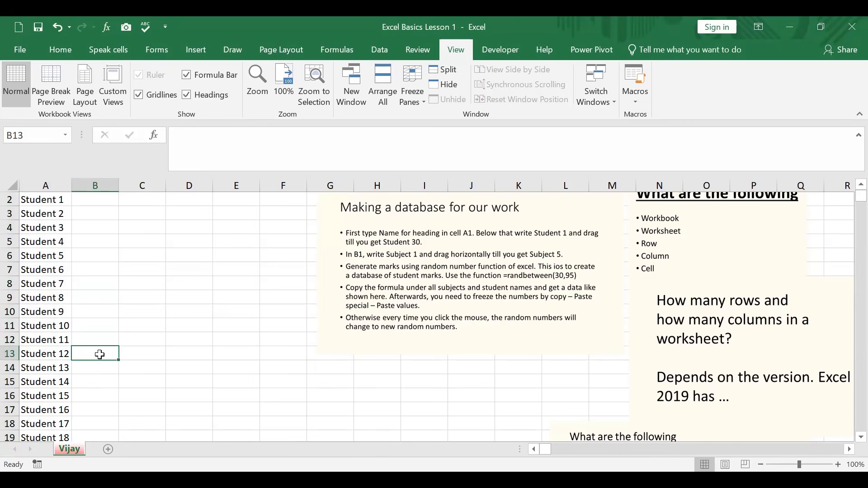
pyautogui.scroll(1, 100, 354)
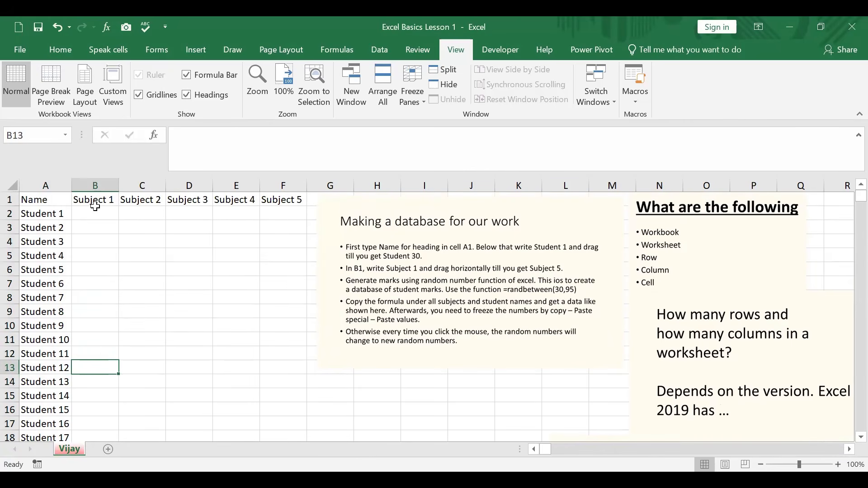
# Select the empty marks area from B2 down and move the database note farther from the table, to about column M
pyautogui.moveTo(95, 207); pyautogui.dragTo(332, 433)
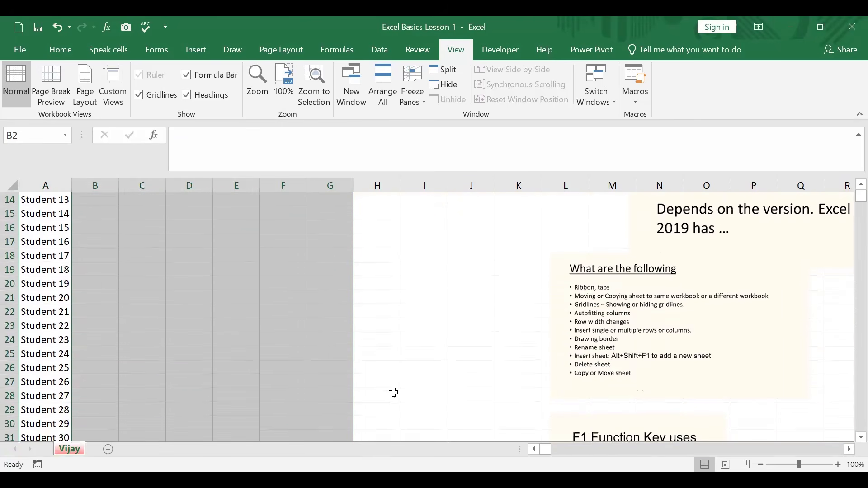
pyautogui.scroll(4, 393, 384)
pyautogui.moveTo(438, 205); pyautogui.dragTo(708, 209)
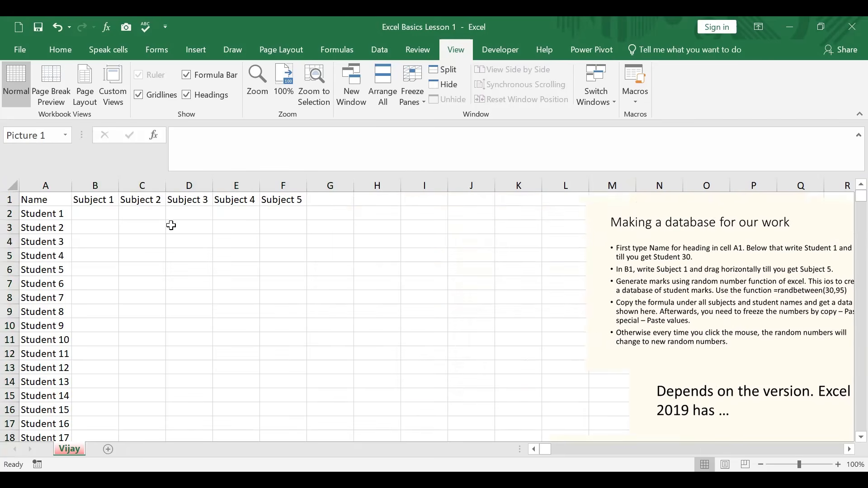
# Enter the formula =RANDBETWEEN(30,95) in cell B2 for Student 1's Subject 1 mark
pyautogui.click(108, 213)
pyautogui.write('=')
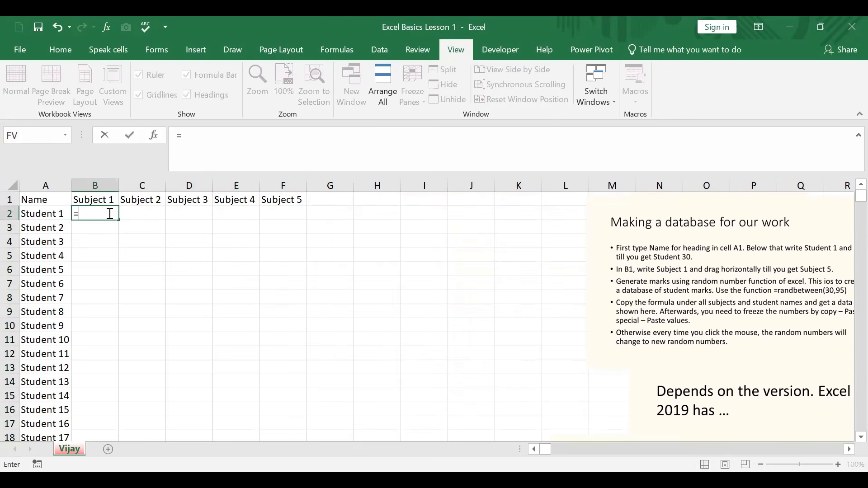
pyautogui.write('rand')
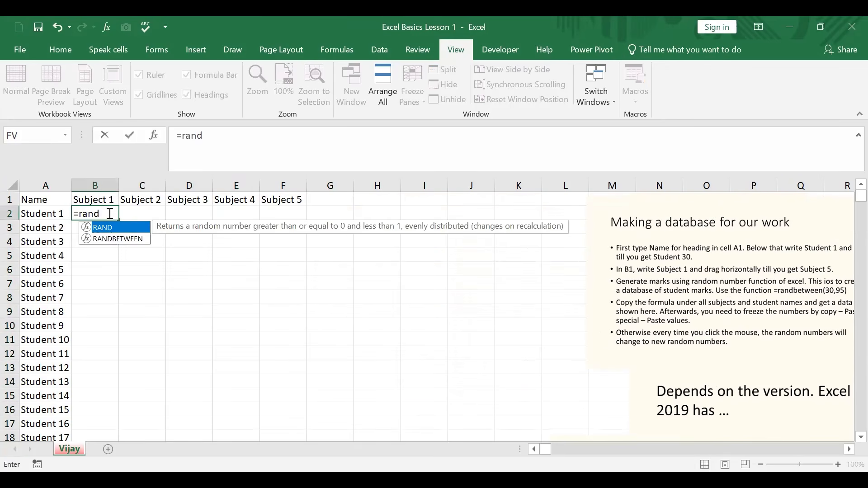
pyautogui.click(121, 239)
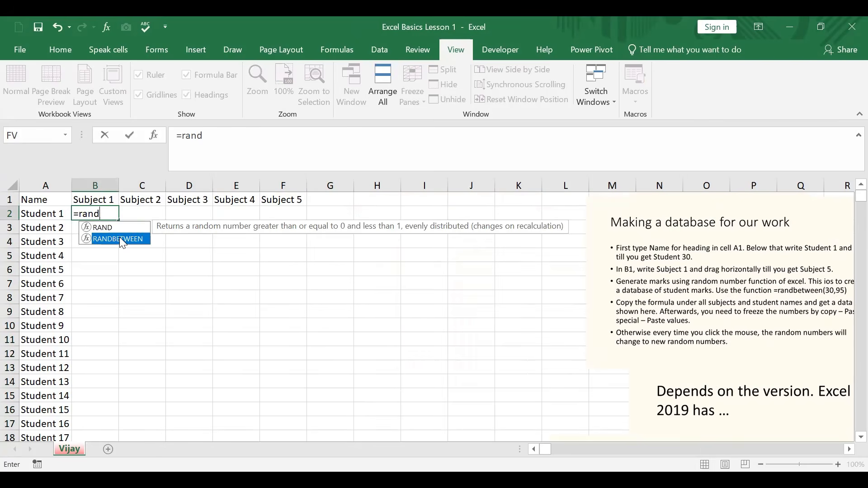
pyautogui.doubleClick(121, 239)
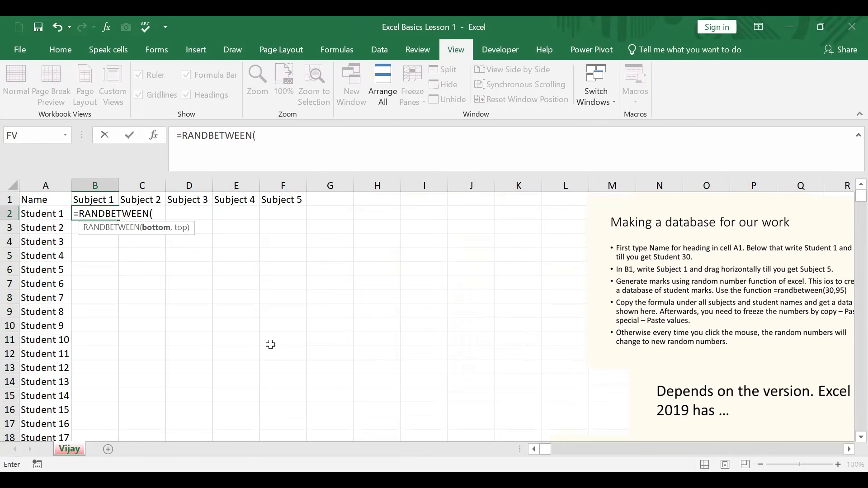
pyautogui.write('30,95')
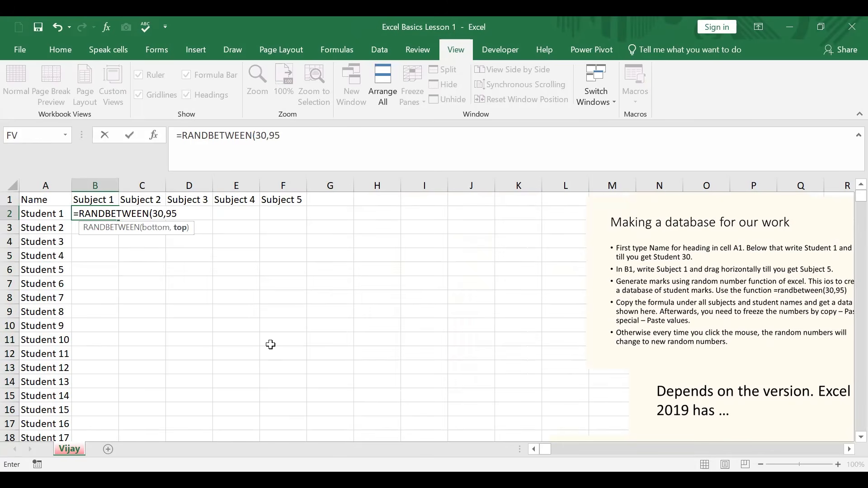
pyautogui.write(')')
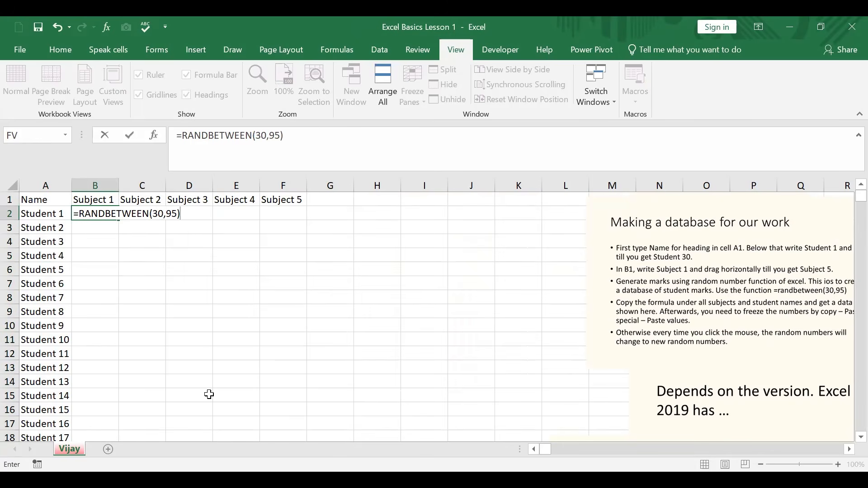
pyautogui.hotkey('ctrl', 'Return')
# Fill the random-mark formula from B2 across all five subjects and down to Student 30 in F31
pyautogui.click(111, 213)
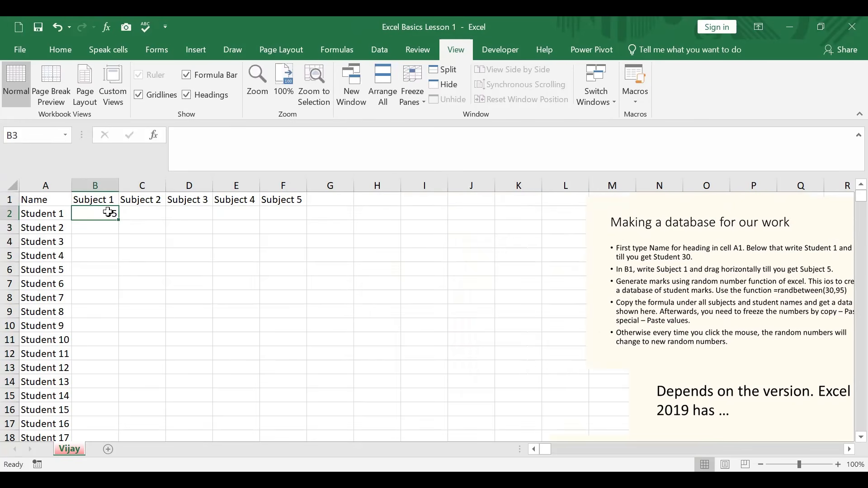
pyautogui.moveTo(119, 220); pyautogui.dragTo(323, 417)
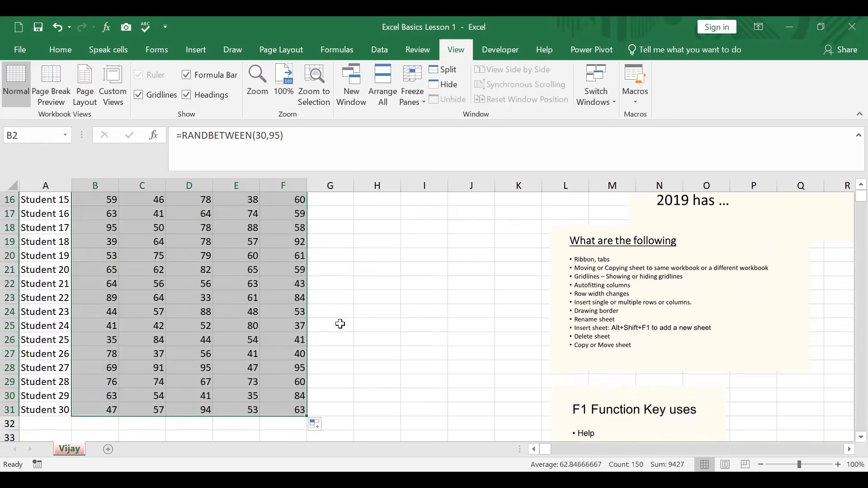
pyautogui.scroll(4, 360, 322)
pyautogui.scroll(1, 361, 322)
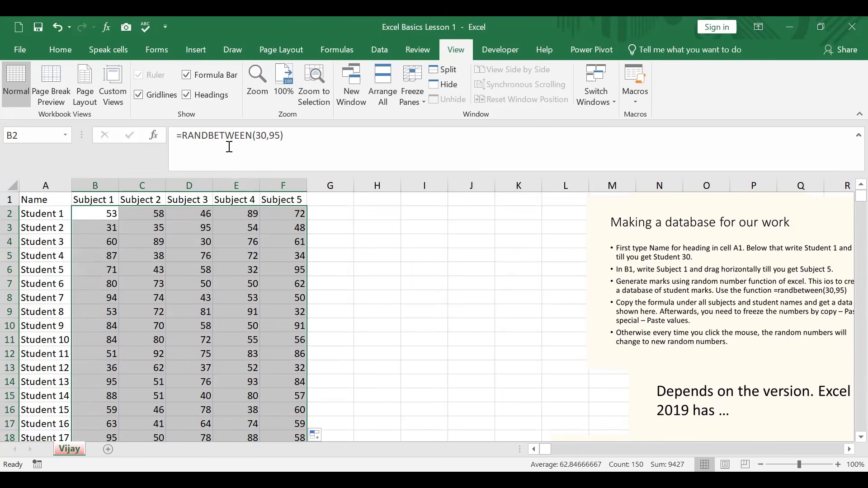
pyautogui.click(216, 229)
pyautogui.click(359, 254)
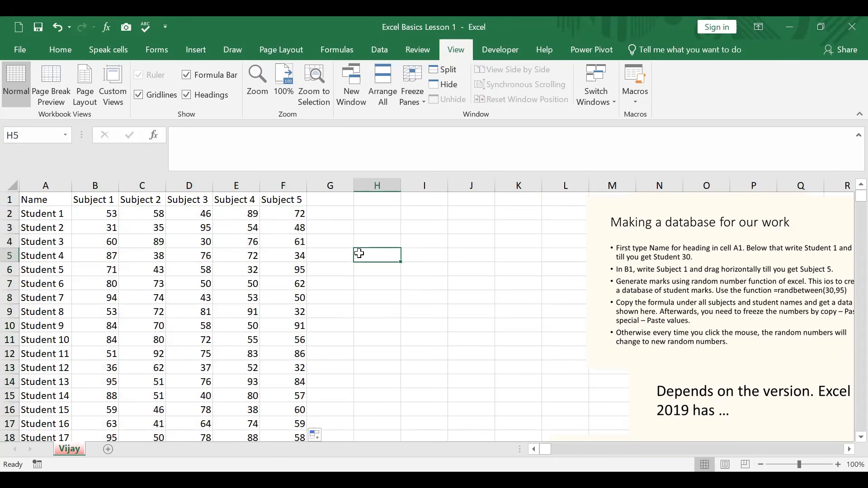
pyautogui.press('Down')
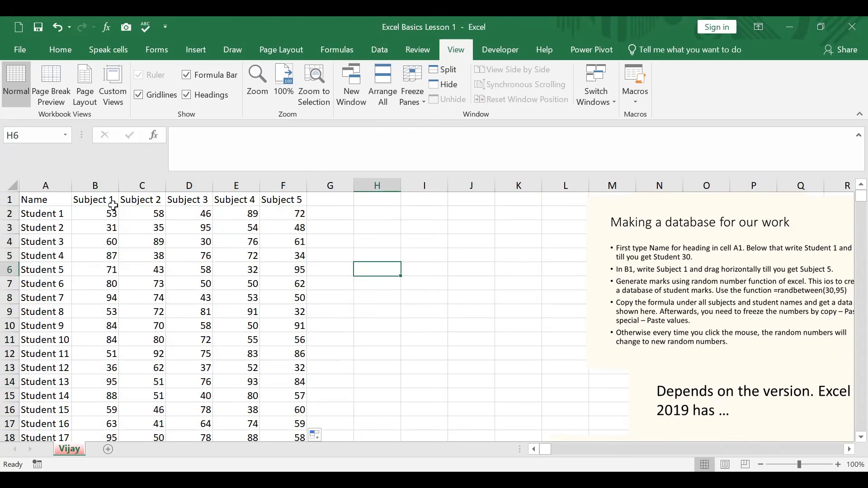
# Copy the whole block of random marks, B2 to F31
pyautogui.moveTo(111, 211); pyautogui.dragTo(287, 409)
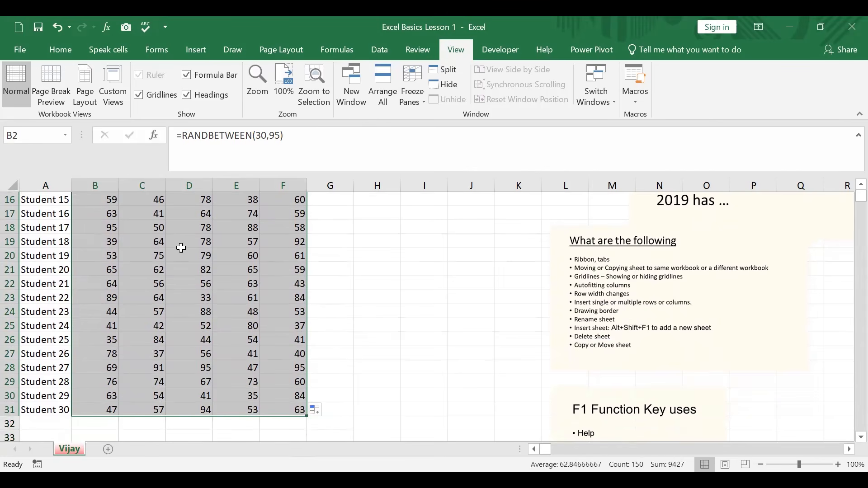
pyautogui.rightClick(180, 248)
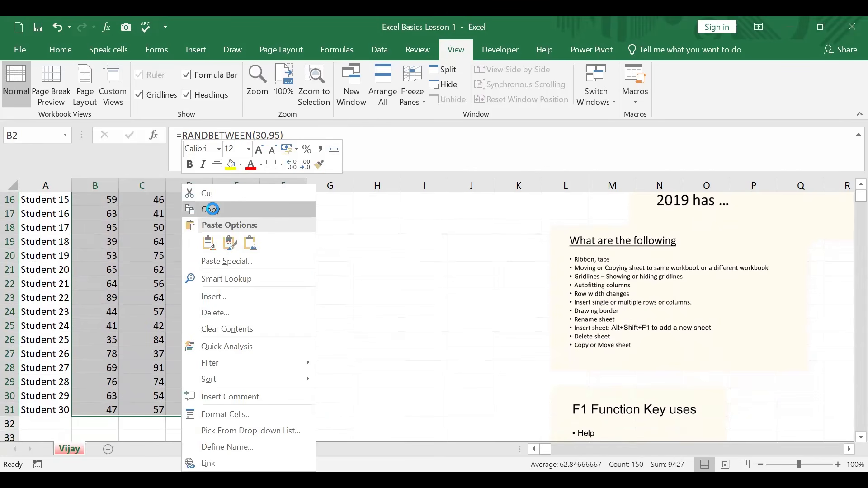
pyautogui.click(211, 210)
# Paste the copied marks over themselves as values only with Paste Special, and undo that paste
pyautogui.rightClick(188, 238)
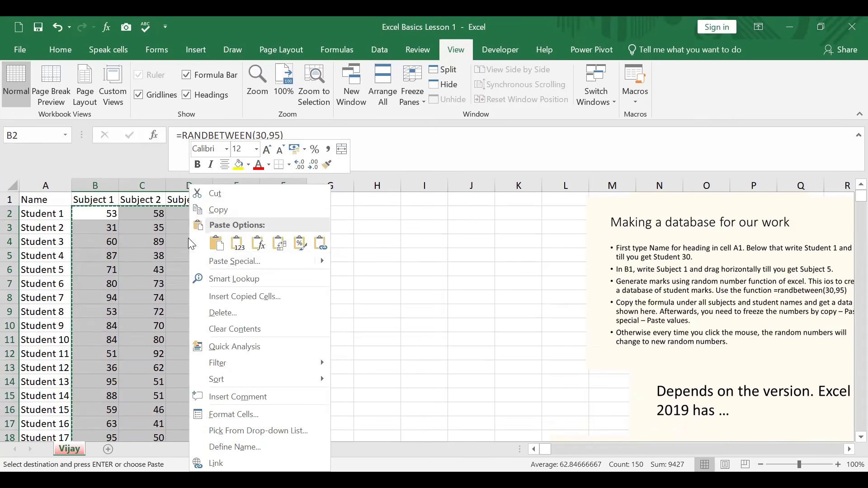
pyautogui.click(221, 261)
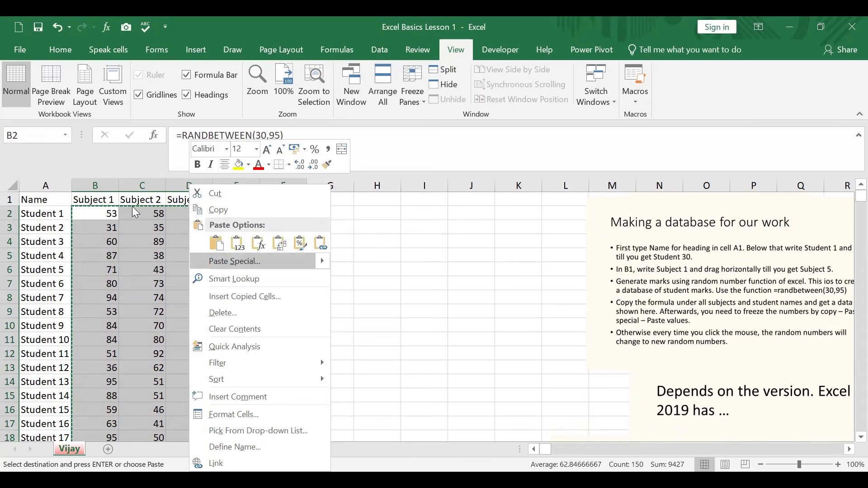
pyautogui.click(129, 206)
pyautogui.click(250, 357)
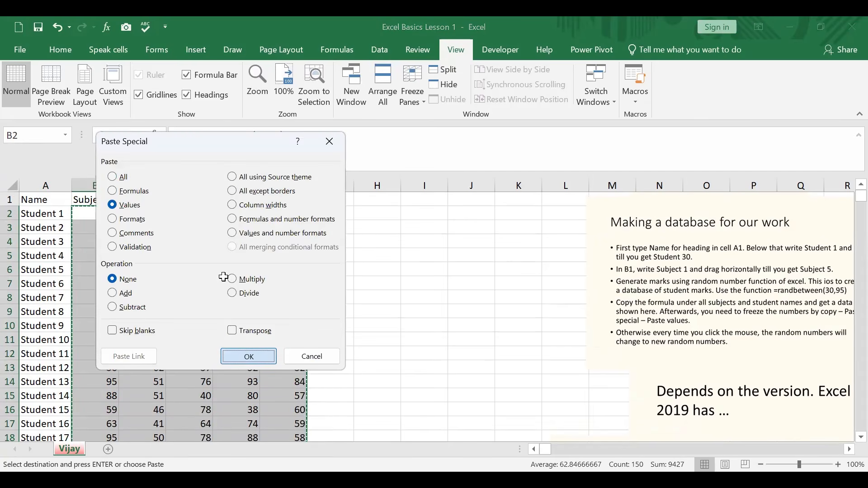
pyautogui.click(206, 227)
pyautogui.click(262, 296)
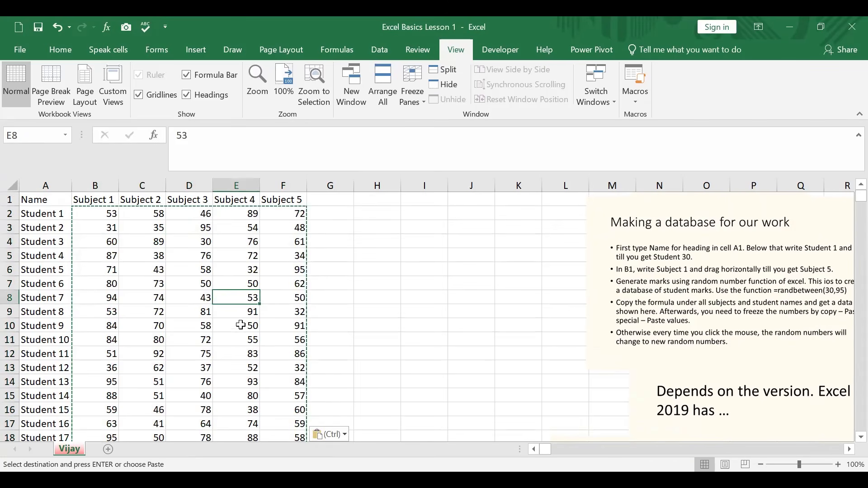
pyautogui.click(250, 341)
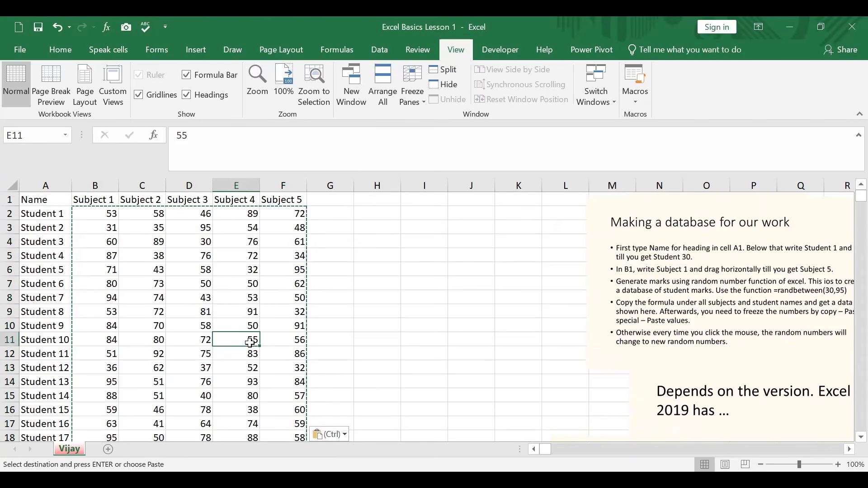
pyautogui.click(57, 27)
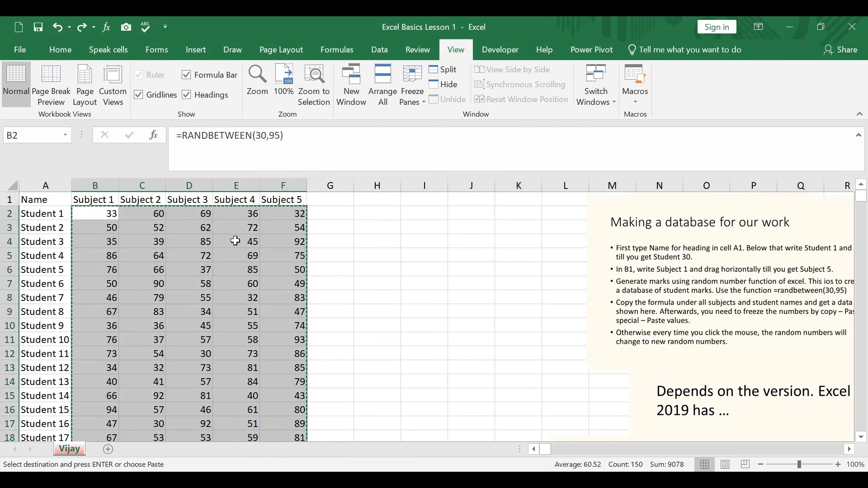
# Use Paste Special with the Values option on the copied range B2:F31 to freeze the random marks
pyautogui.rightClick(235, 241)
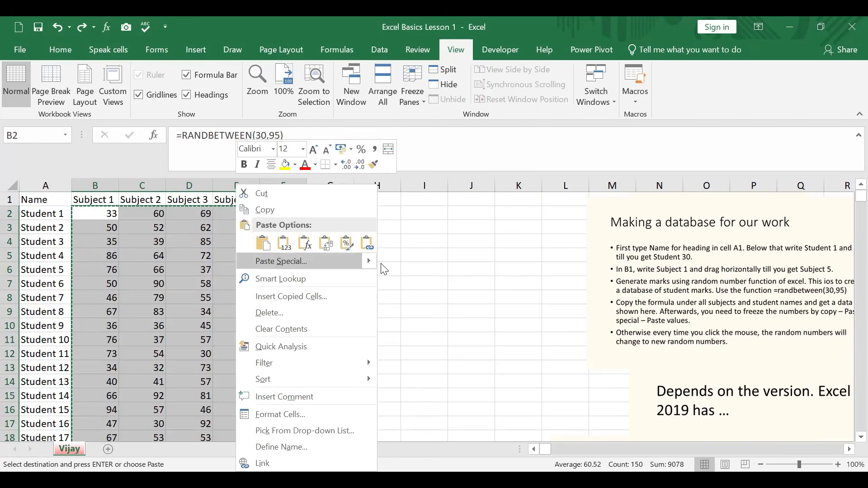
pyautogui.moveTo(373, 259)
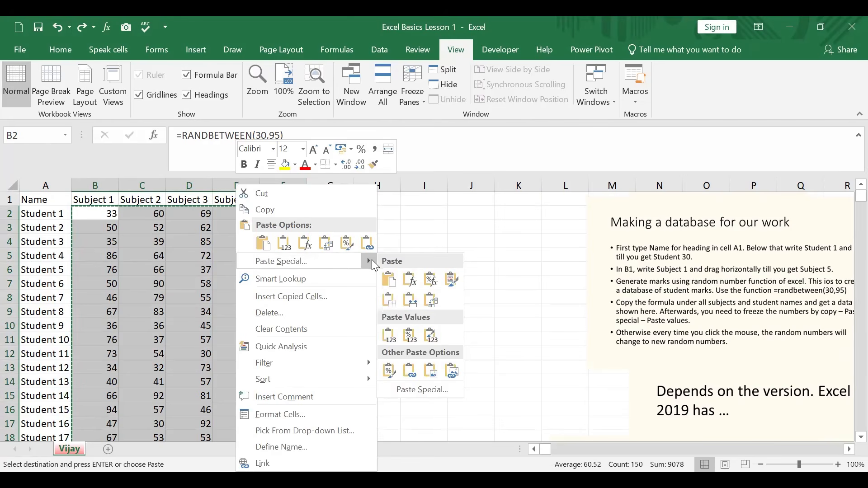
pyautogui.click(307, 262)
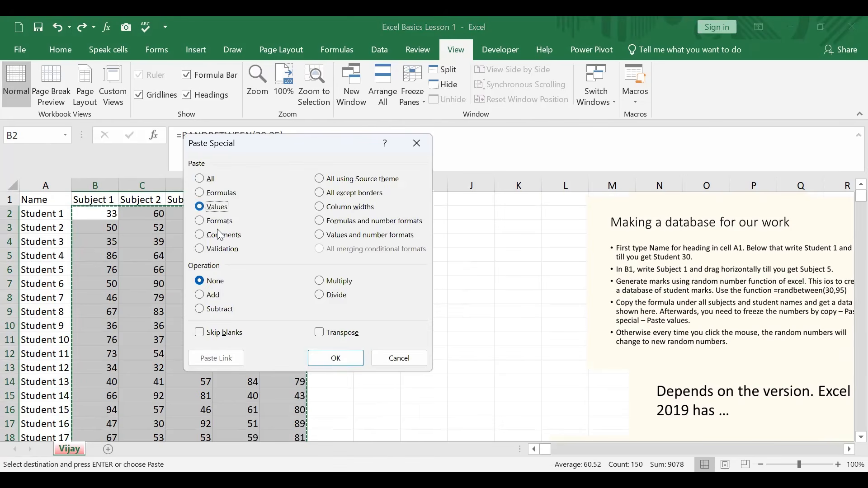
pyautogui.click(333, 358)
pyautogui.click(377, 325)
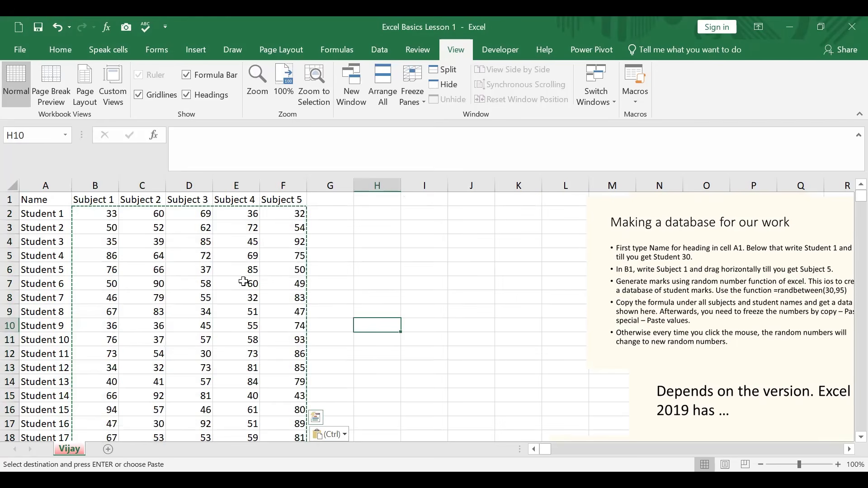
# Enter an AVERAGE formula in cell G2 covering Student 1's five subject marks, B2:F2
pyautogui.click(42, 213)
pyautogui.click(304, 213)
pyautogui.click(338, 212)
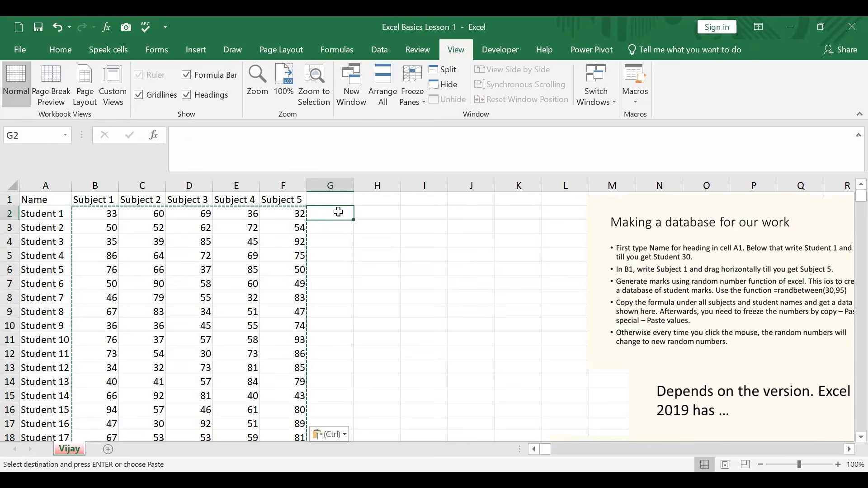
pyautogui.write('=')
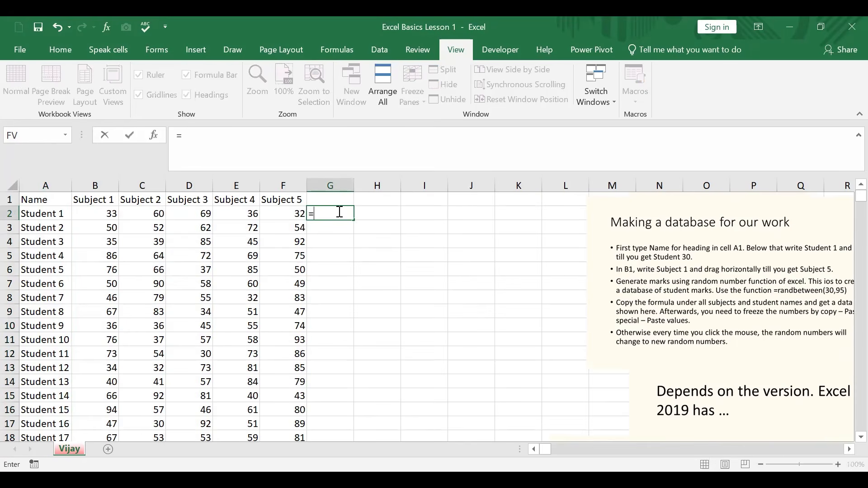
pyautogui.write('averag')
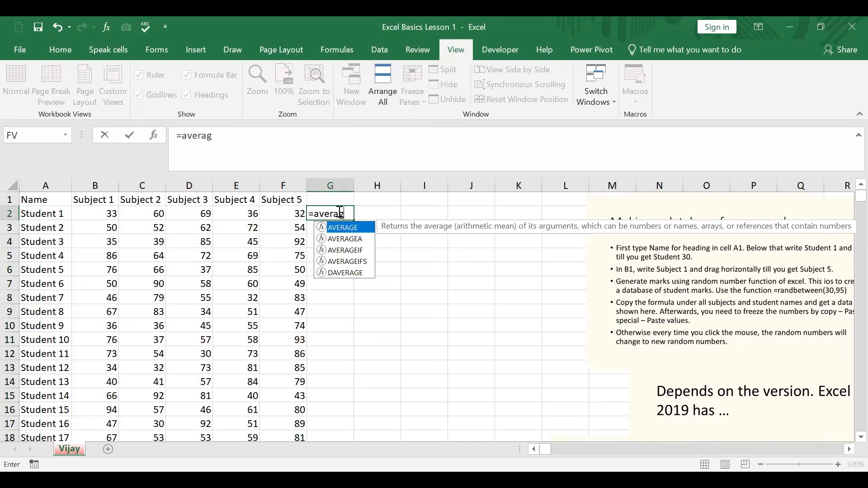
pyautogui.write('e(')
pyautogui.click(112, 216)
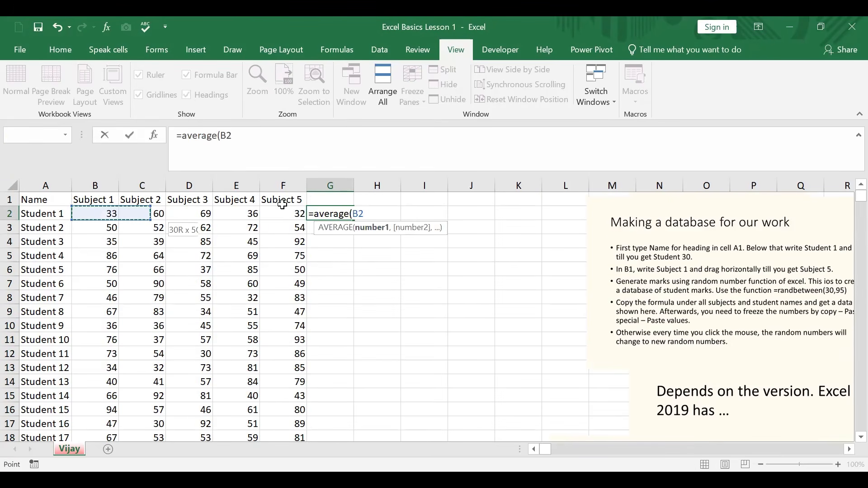
pyautogui.moveTo(289, 219); pyautogui.dragTo(291, 221)
pyautogui.press('Return')
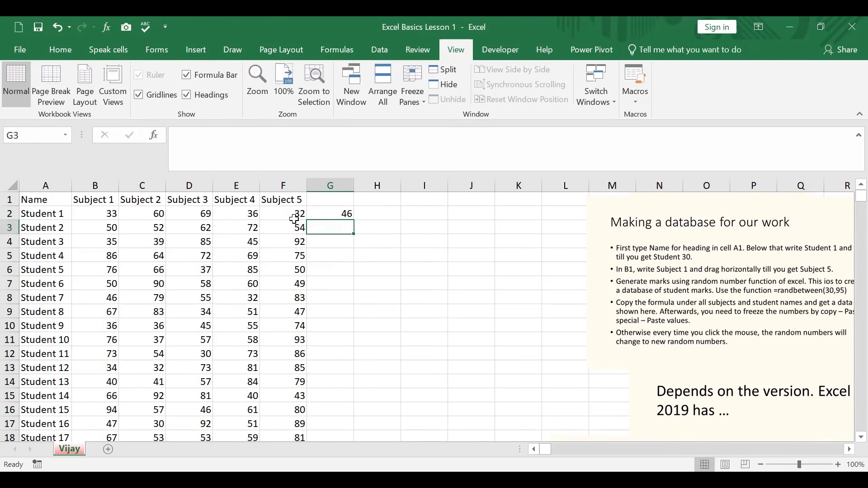
# Fill the average formula from G2 down column G to Student 30 in row 31
pyautogui.click(333, 216)
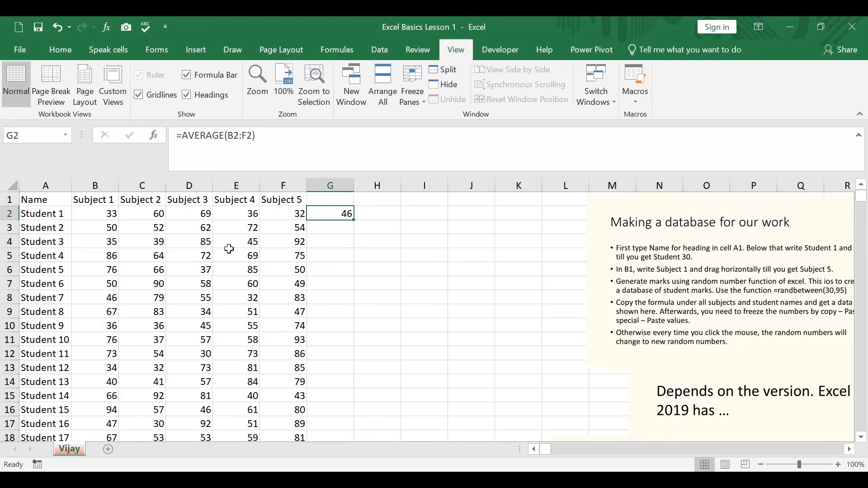
pyautogui.doubleClick(355, 221)
pyautogui.scroll(-7, 379, 277)
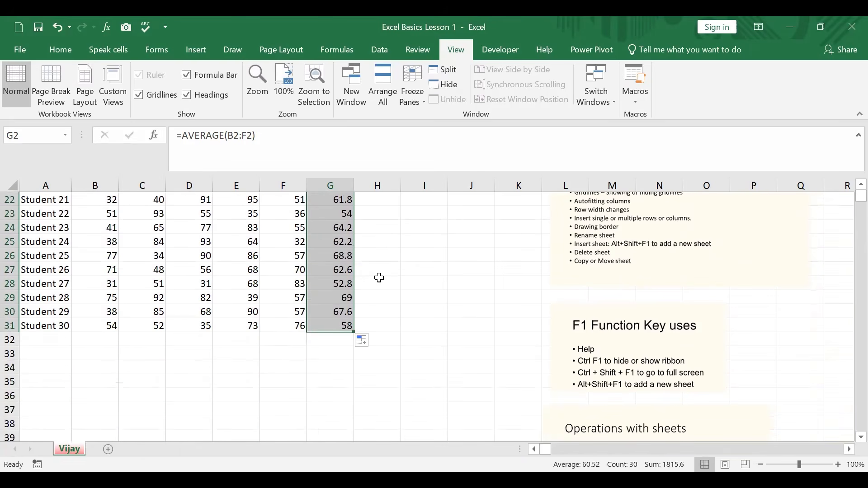
pyautogui.scroll(7, 379, 278)
# Enter an AVERAGE formula in cell B32 covering all 30 students' Subject 1 marks, B2:B31
pyautogui.scroll(-7, 379, 278)
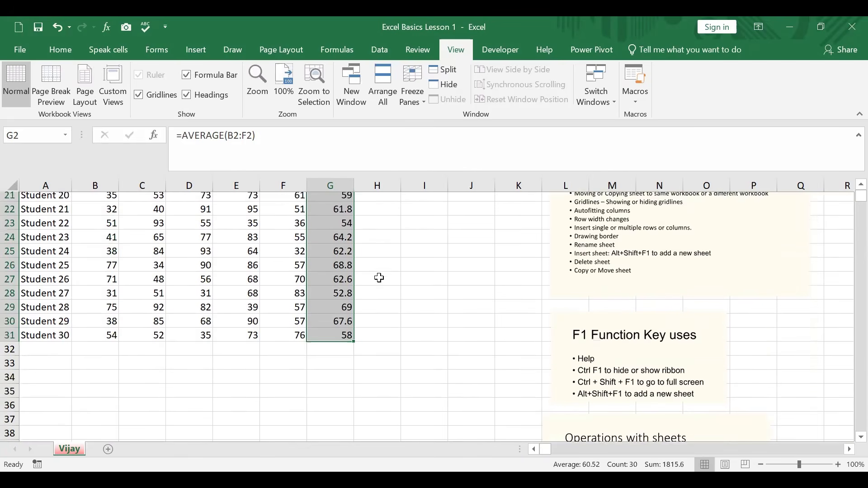
pyautogui.click(105, 337)
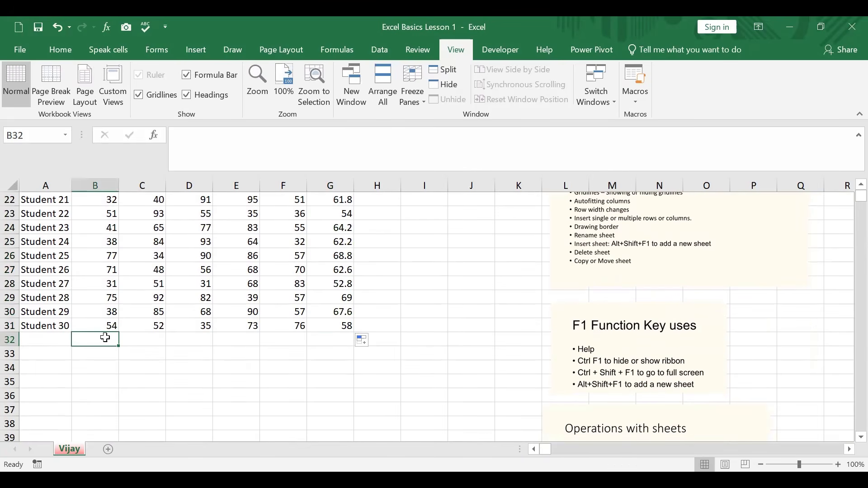
pyautogui.write('=')
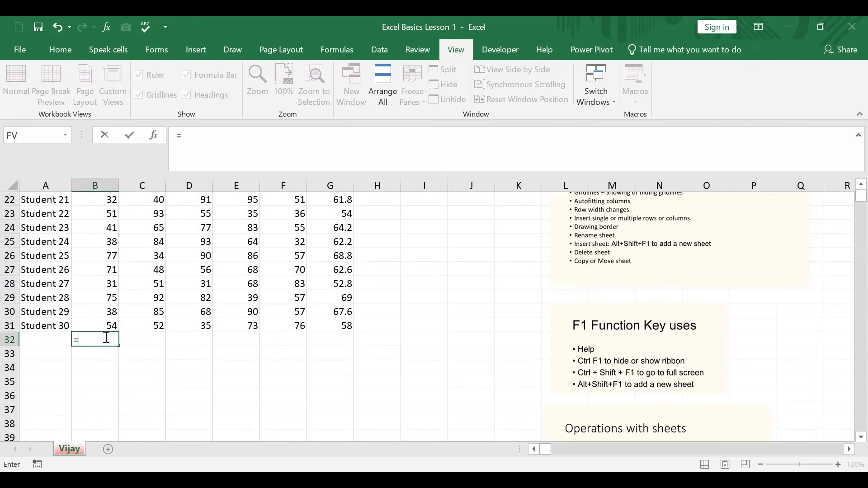
pyautogui.write('avera')
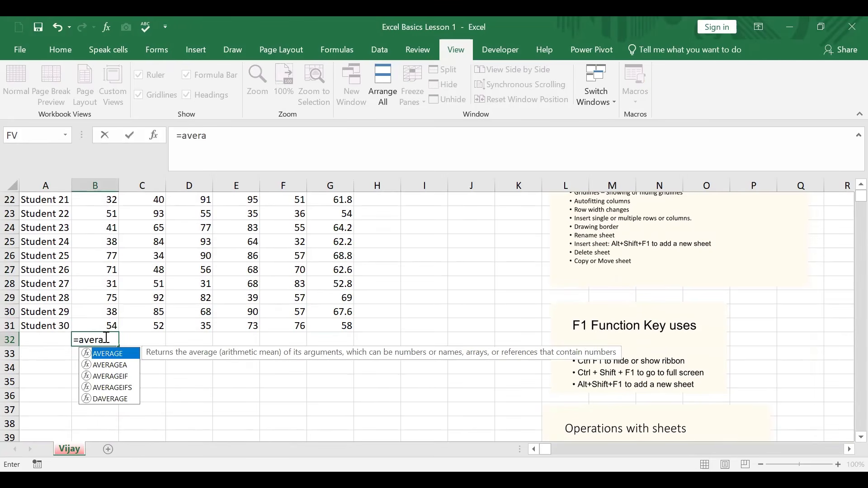
pyautogui.write('ge(')
pyautogui.scroll(7, 106, 316)
pyautogui.click(94, 212)
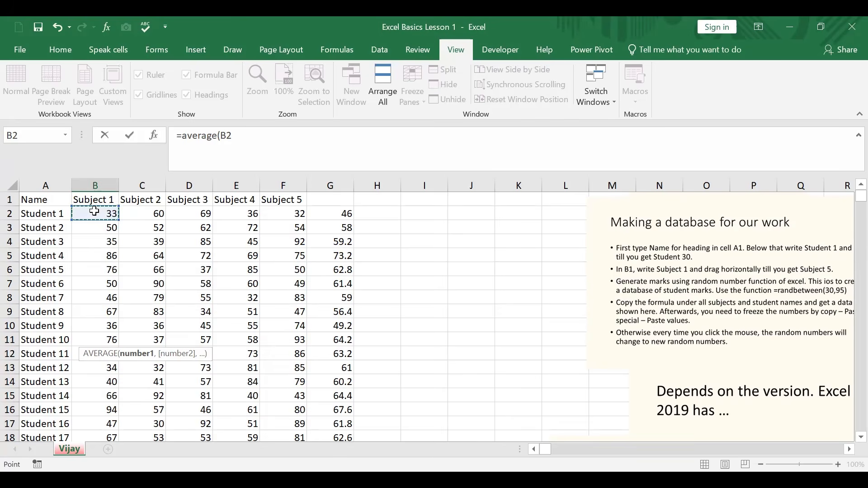
pyautogui.hotkey('ctrl', 'shift', 'Down')
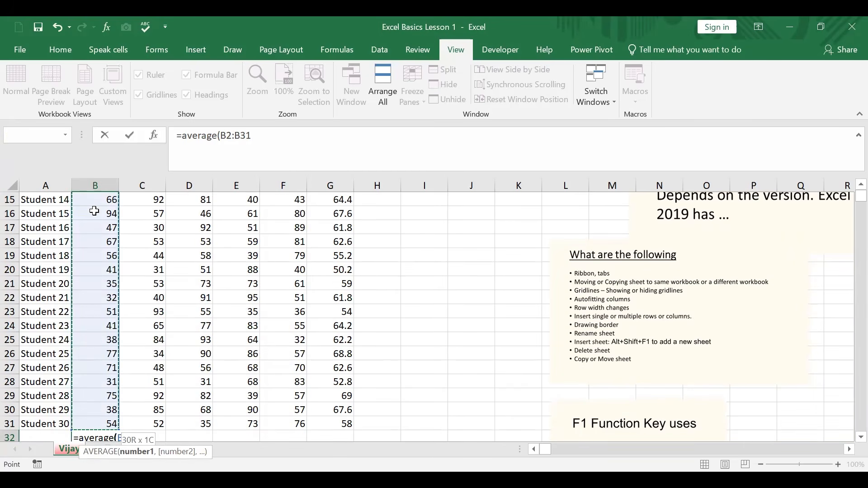
pyautogui.press('Return')
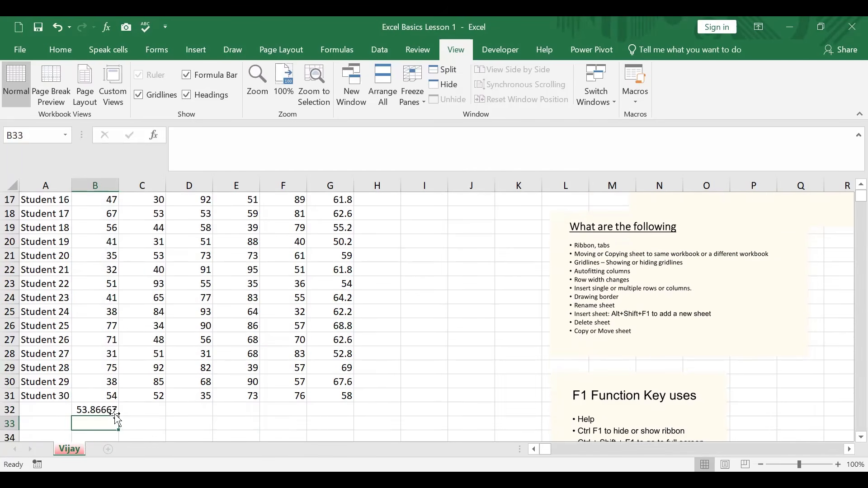
# Fill the B32 average across row 32 to G32 and format these cells as Number with 1 decimal place
pyautogui.click(116, 412)
pyautogui.moveTo(118, 416); pyautogui.dragTo(352, 428)
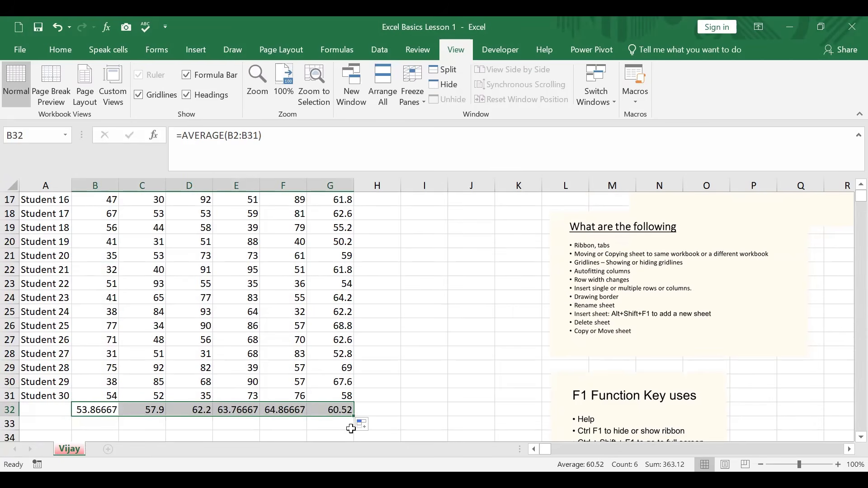
pyautogui.rightClick(113, 410)
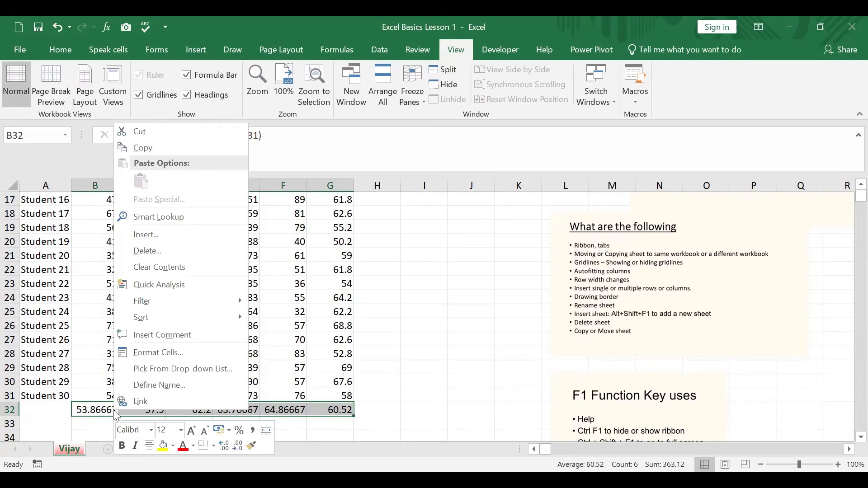
pyautogui.click(186, 351)
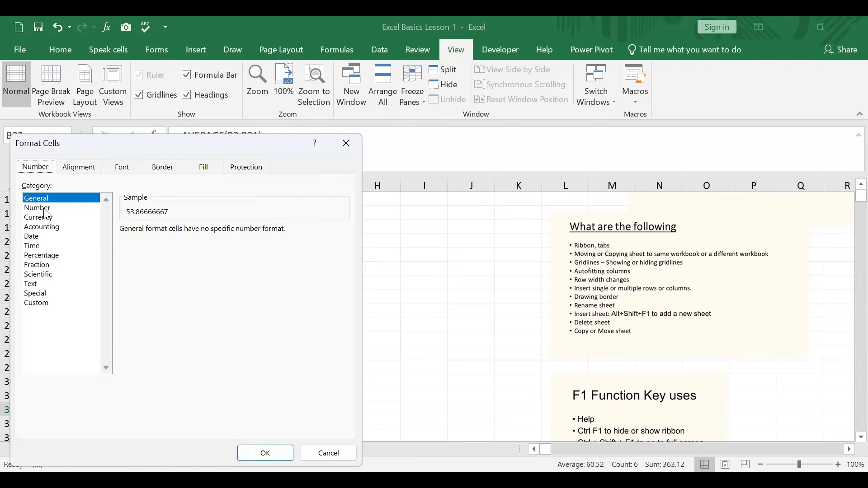
pyautogui.click(45, 209)
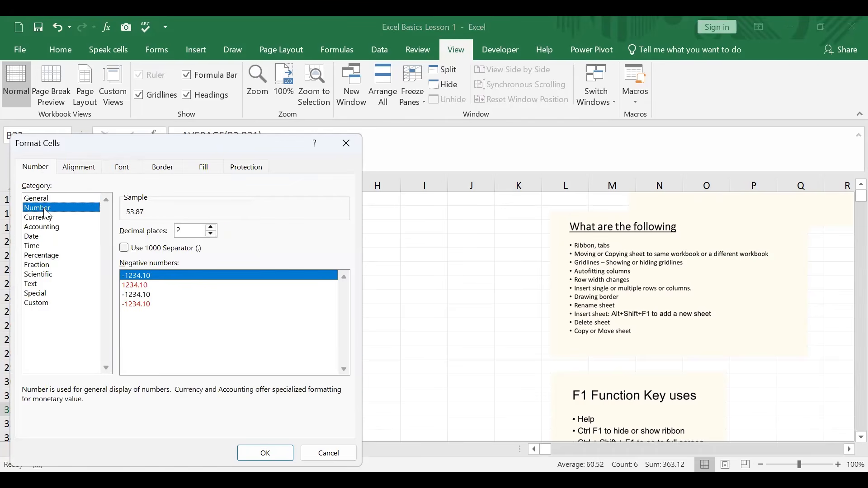
pyautogui.click(211, 233)
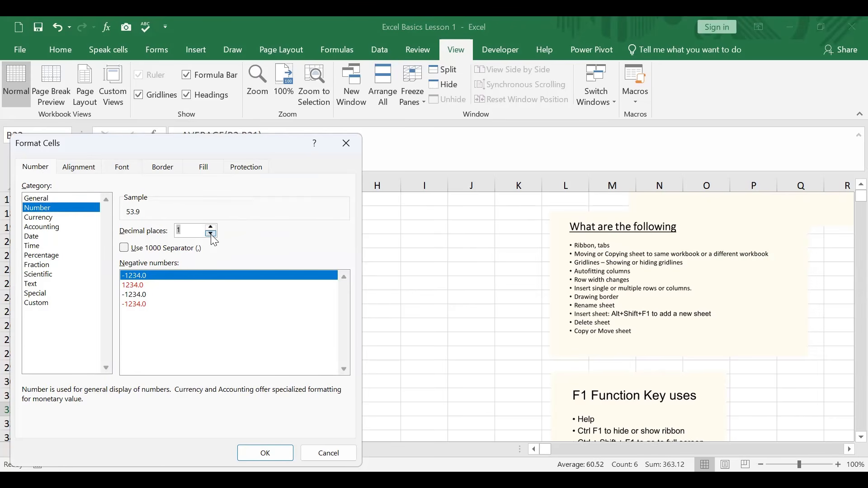
pyautogui.click(266, 453)
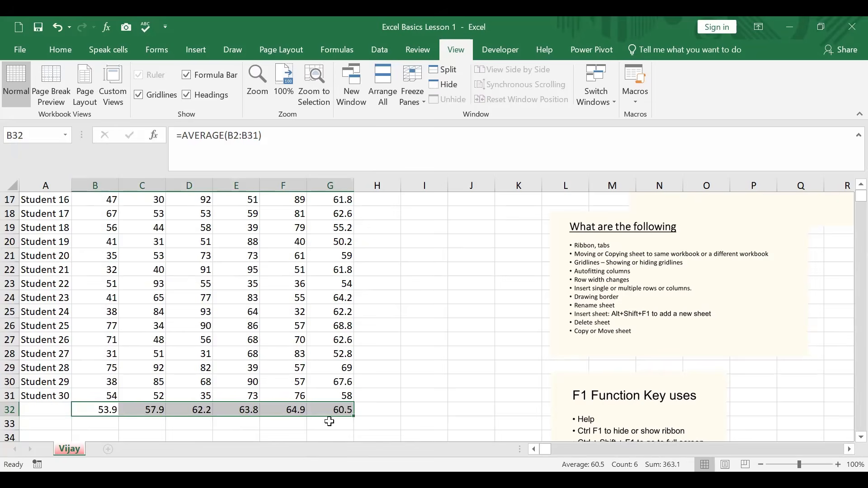
# Enter the heading "Average marks" in cell G1 above the student averages
pyautogui.moveTo(339, 409); pyautogui.dragTo(324, 202)
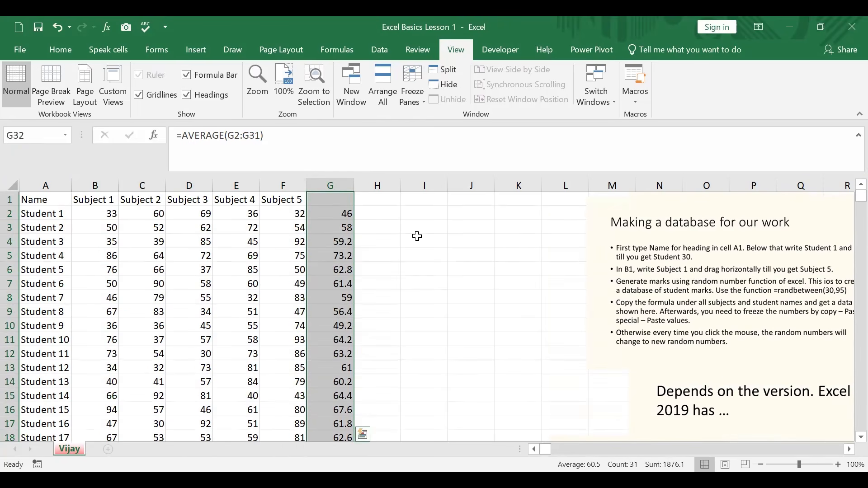
pyautogui.click(417, 236)
pyautogui.click(342, 201)
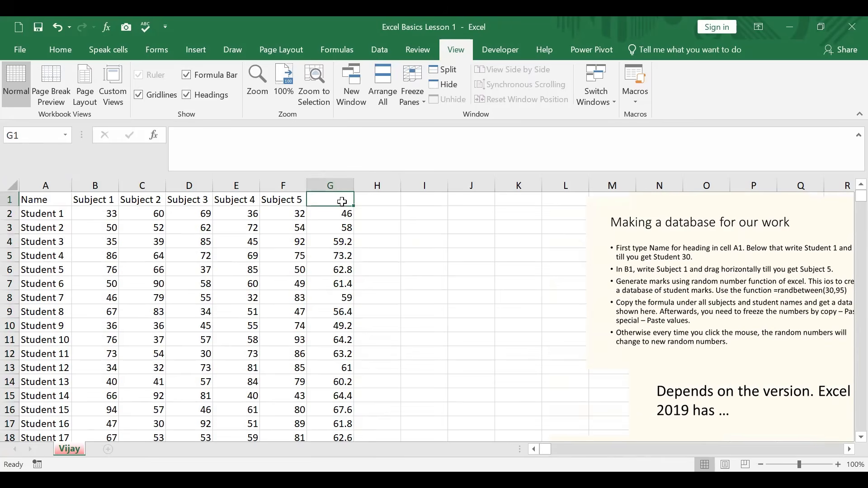
pyautogui.write('Average mar')
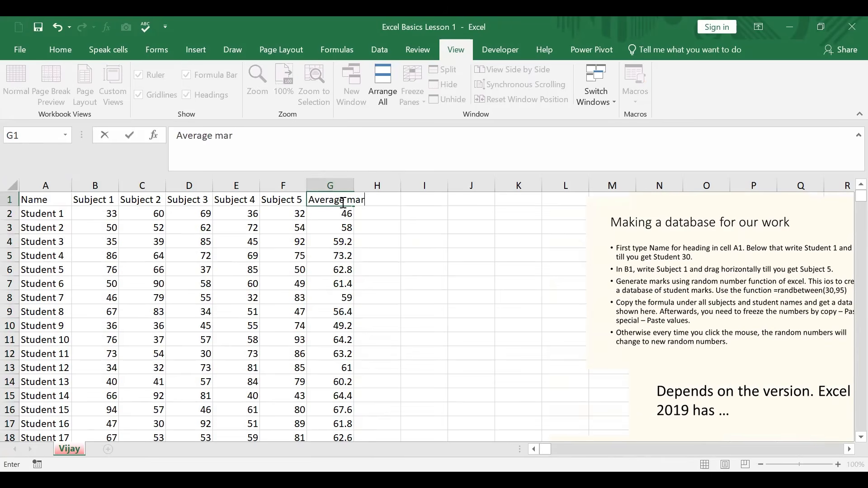
pyautogui.write('ks')
pyautogui.click(368, 227)
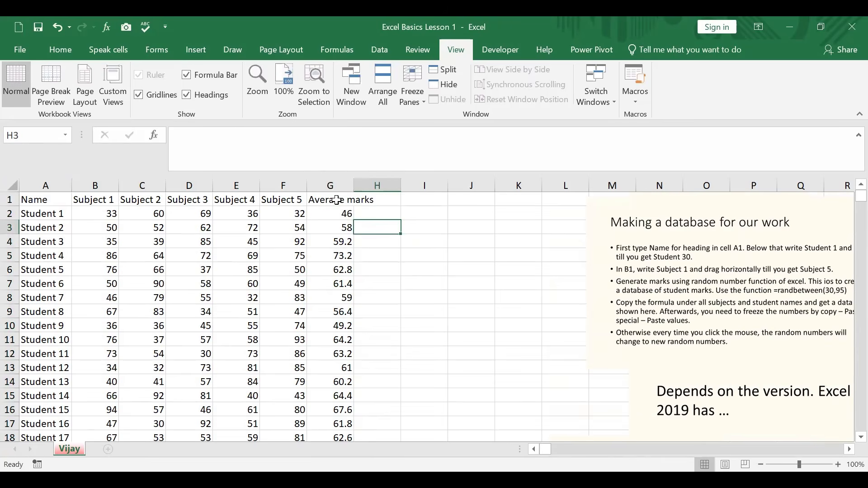
# Insert a line break in the G1 heading so that "Average" and "marks" are on separate lines
pyautogui.click(337, 201)
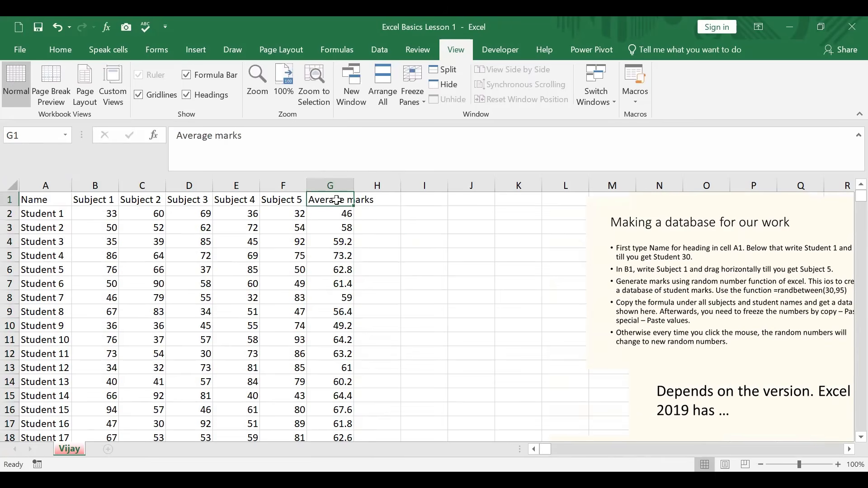
pyautogui.click(214, 131)
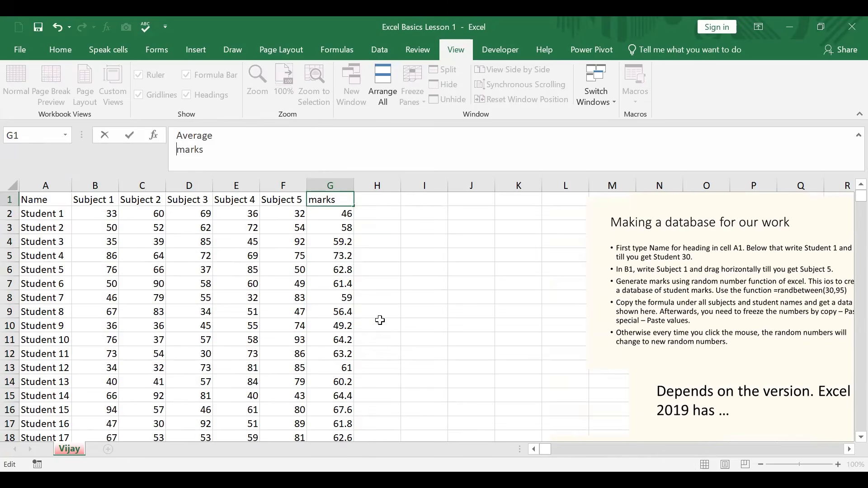
pyautogui.click(390, 312)
# Select the header cells A1:G1 for formatting
pyautogui.moveTo(56, 204); pyautogui.dragTo(328, 206)
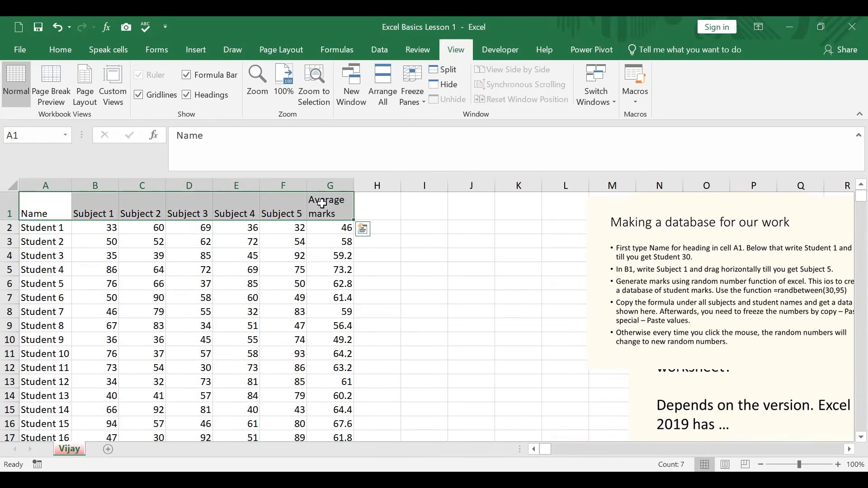
pyautogui.click(65, 49)
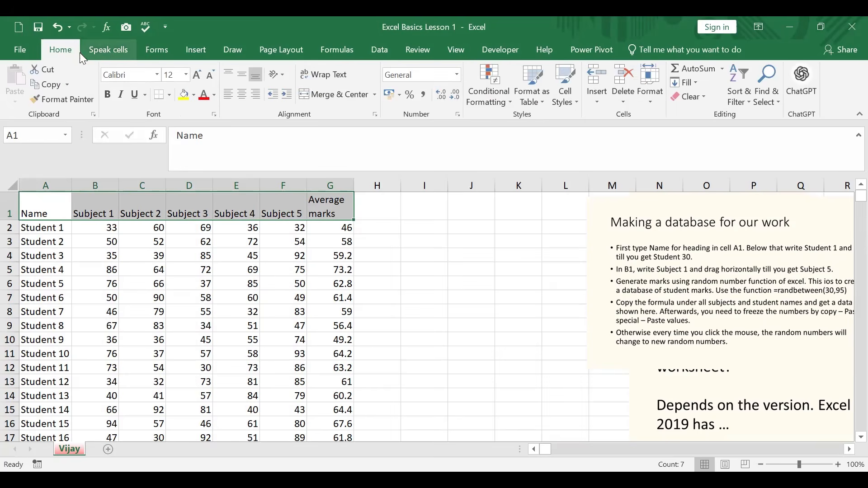
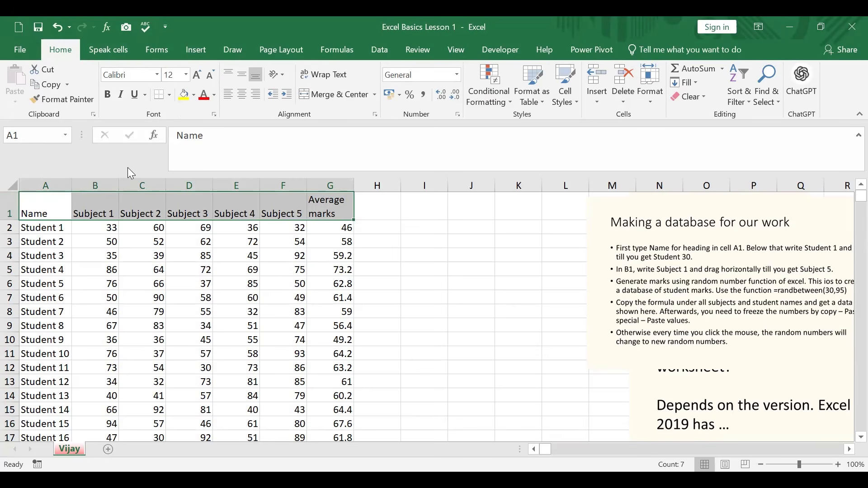
# Make the header cells A1:G1 bold and give them a light cyan fill from the standard colour palette
pyautogui.click(104, 95)
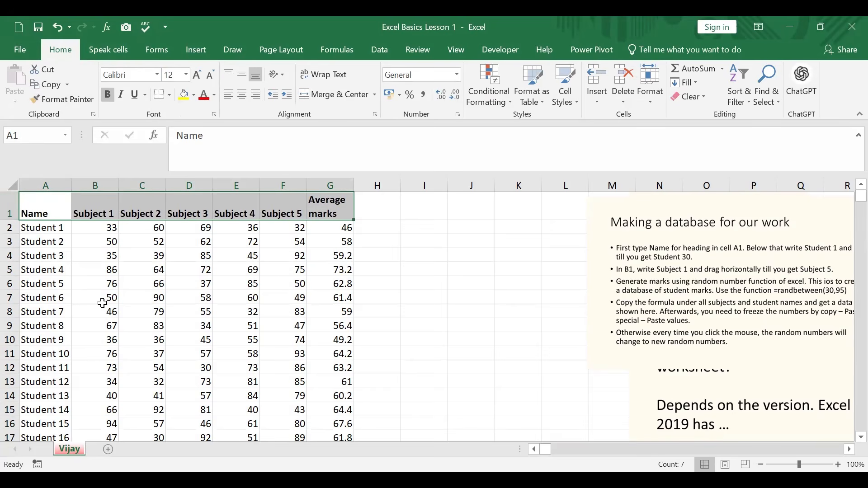
pyautogui.click(193, 95)
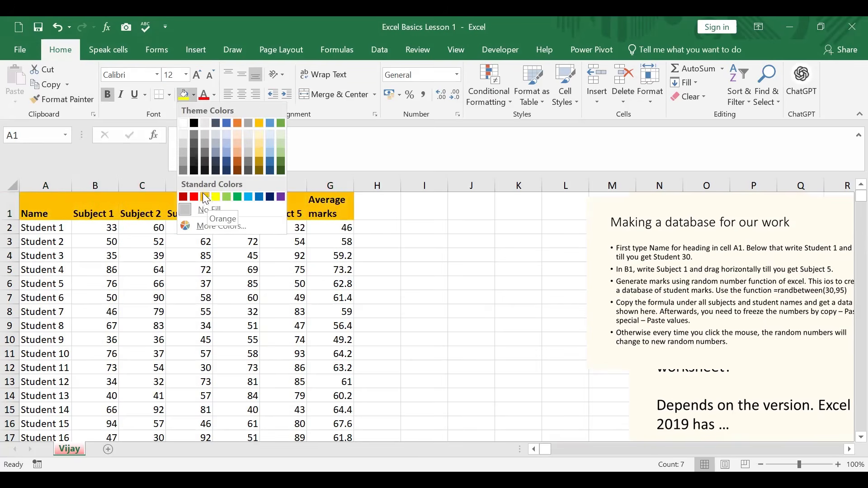
pyautogui.click(221, 226)
pyautogui.click(560, 281)
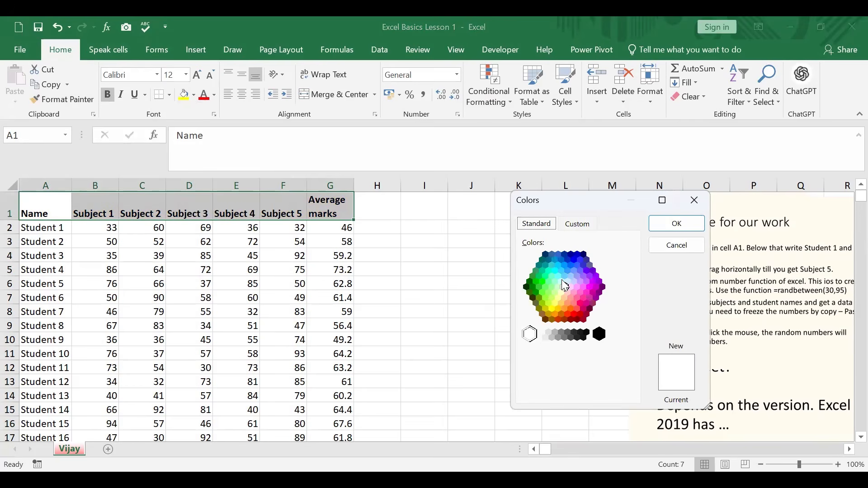
pyautogui.click(677, 223)
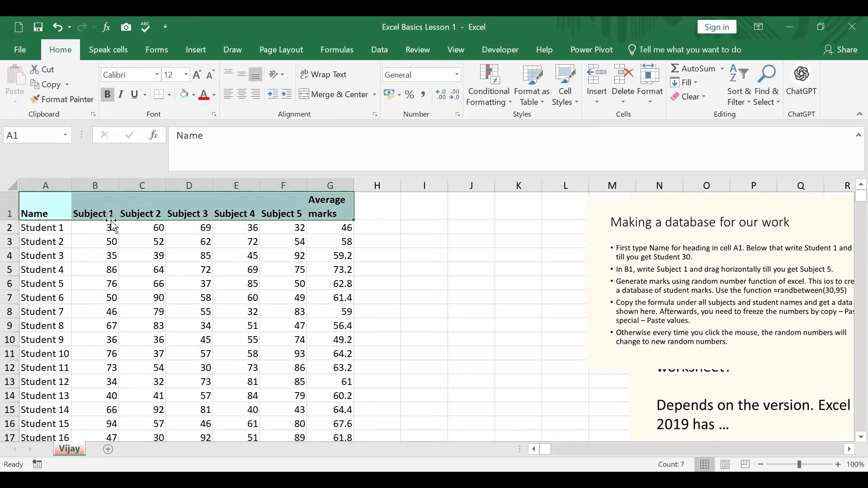
# Apply all borders to the whole marks table, A1:G32
pyautogui.click(67, 206)
pyautogui.hotkey('ctrl', 'shift', 'End')
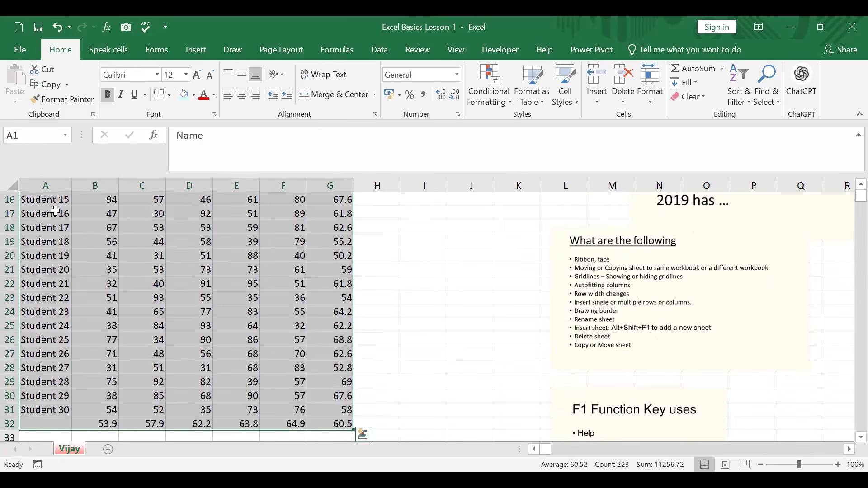
pyautogui.click(170, 94)
pyautogui.click(191, 212)
pyautogui.scroll(5, 382, 337)
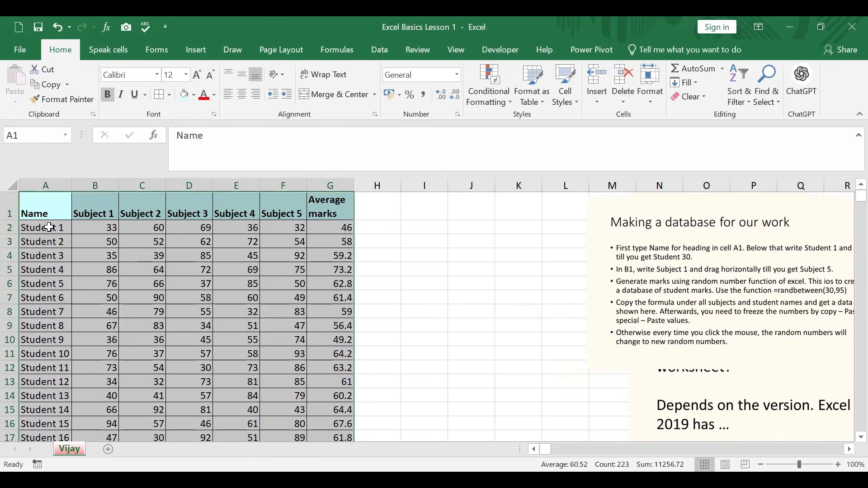
# Fill the student name cells A2:A31 with the same light cyan as the header row
pyautogui.click(49, 228)
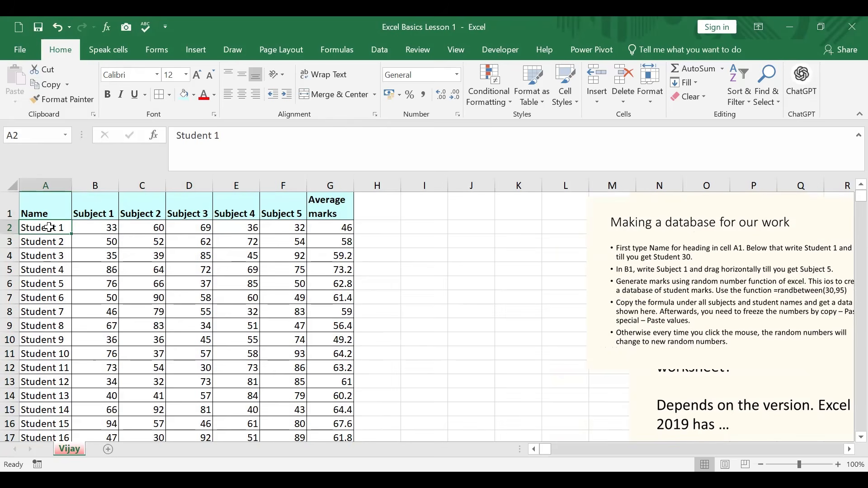
pyautogui.hotkey('ctrl', 'shift', 'Down')
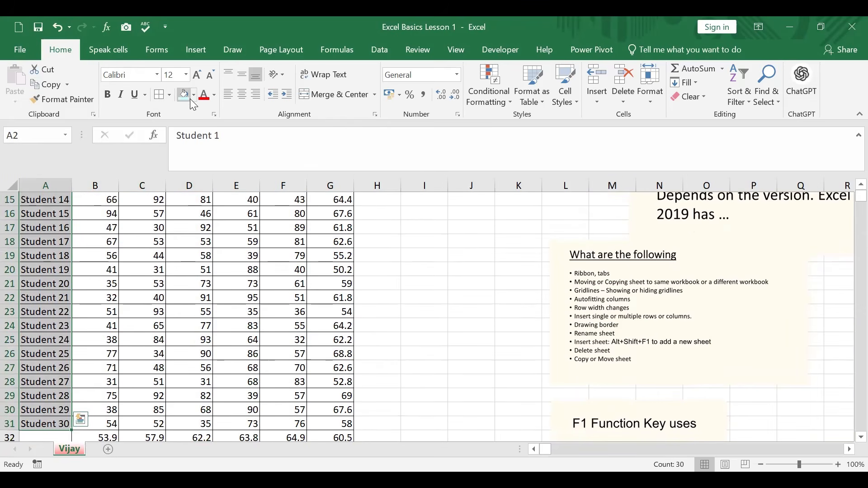
pyautogui.scroll(5, 426, 316)
pyautogui.scroll(-5, 427, 317)
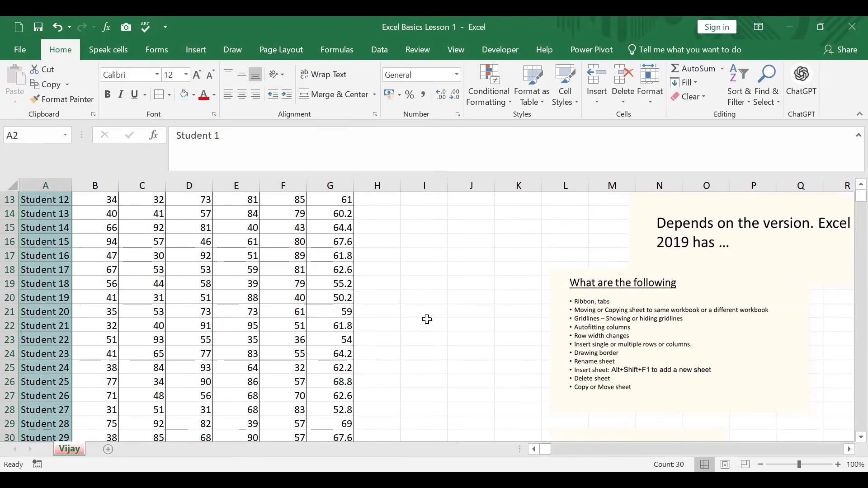
# Enter the label "Average for subject" in cell A32, beside the subject averages
pyautogui.scroll(-4, 427, 321)
pyautogui.click(39, 300)
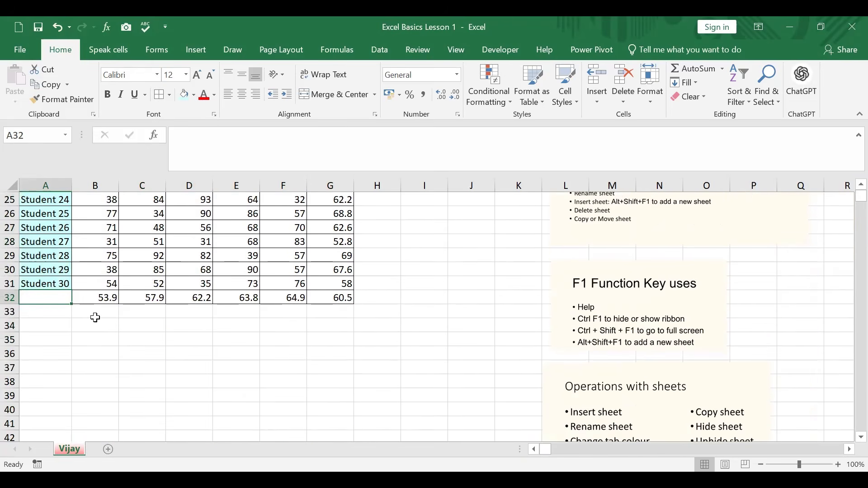
pyautogui.write('Average for')
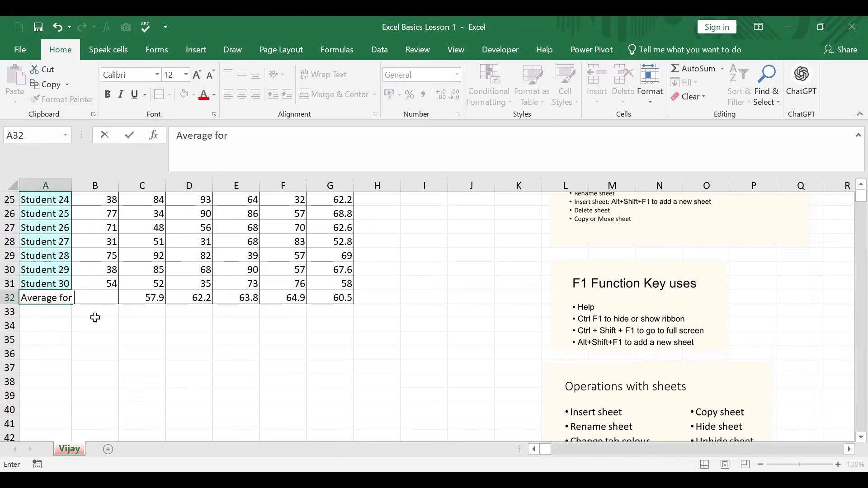
pyautogui.write(' subject')
pyautogui.click(156, 362)
# Insert a line break before "for subject" in A32 and fill the cell with the same light cyan
pyautogui.click(61, 298)
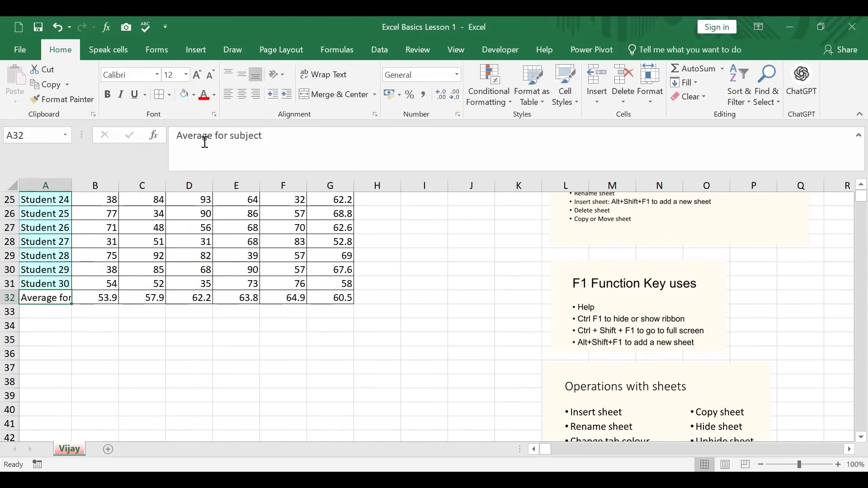
pyautogui.click(215, 135)
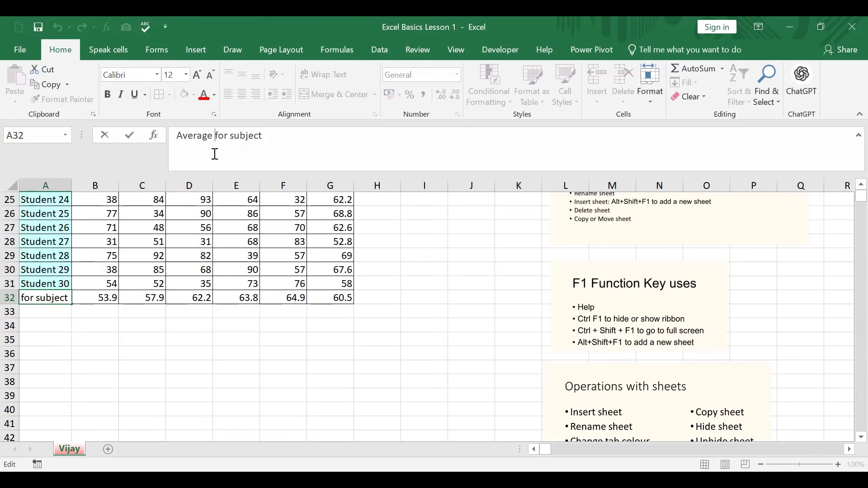
pyautogui.hotkey('alt', 'Return')
pyautogui.click(257, 370)
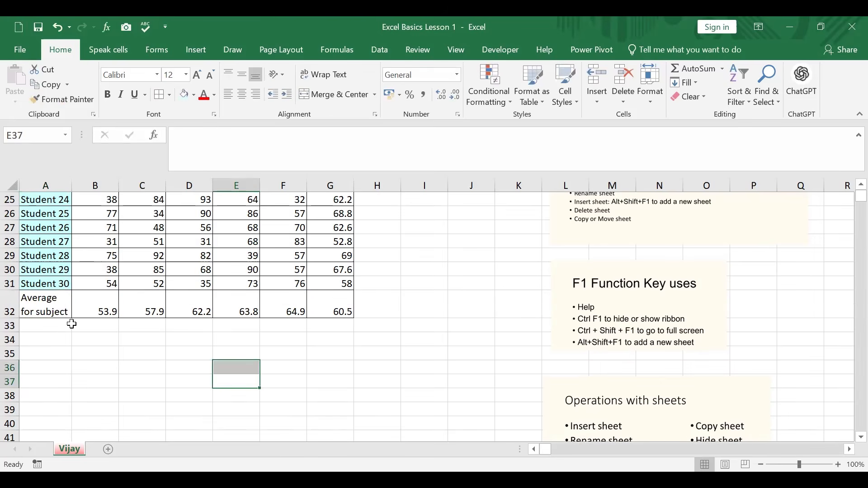
pyautogui.click(58, 308)
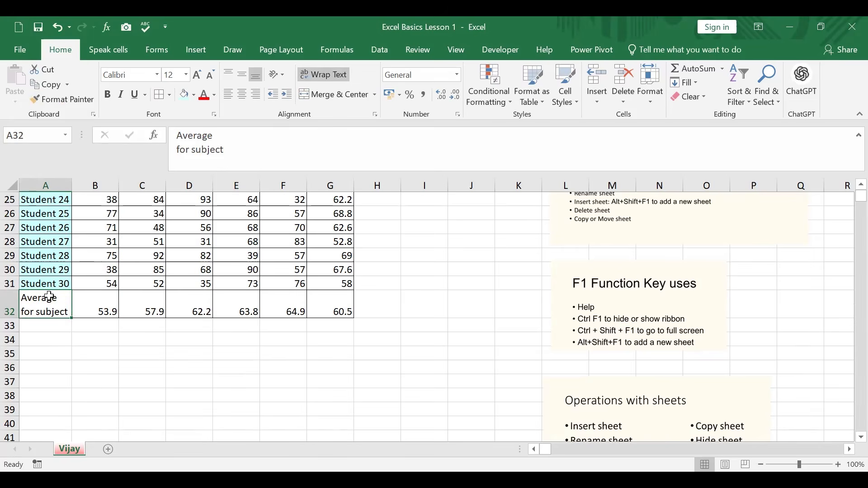
pyautogui.click(228, 411)
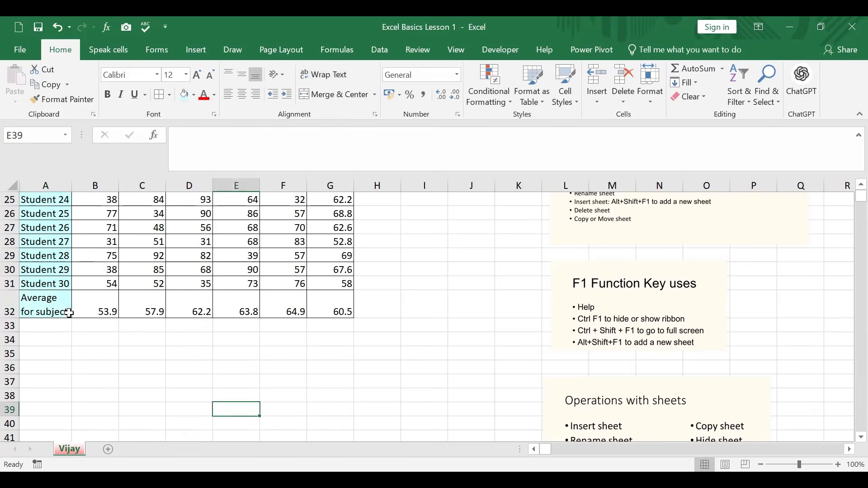
# Try bold formatting on the column A labels A1:A32 and undo it
pyautogui.click(47, 307)
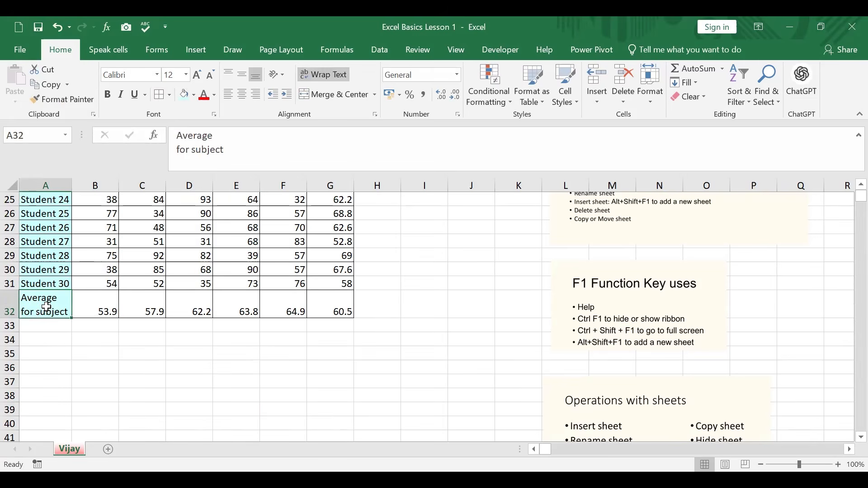
pyautogui.hotkey('ctrl', 'shift', 'Up')
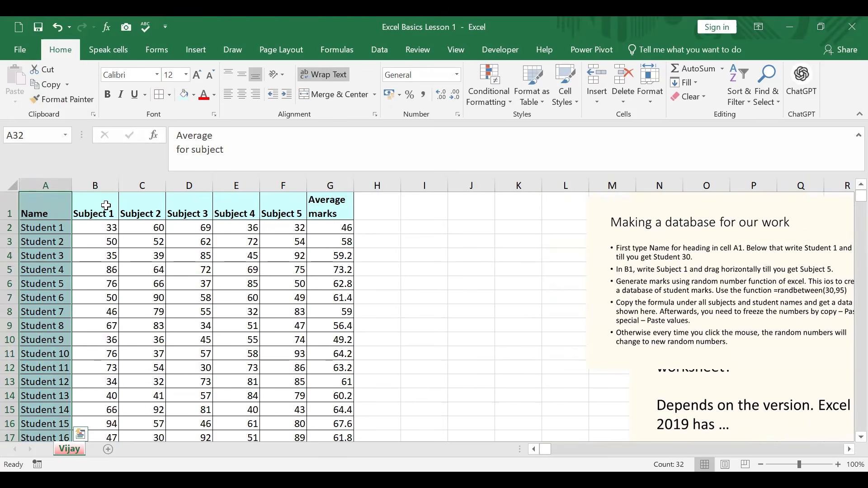
pyautogui.click(110, 93)
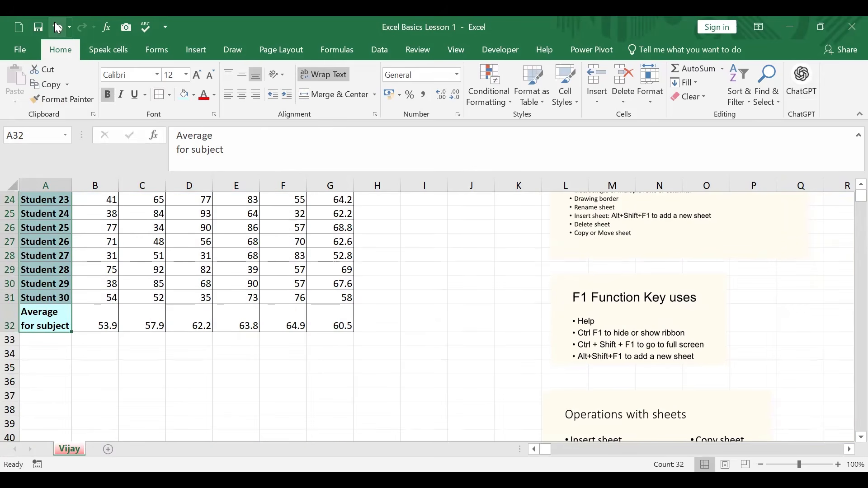
pyautogui.click(55, 24)
pyautogui.click(377, 366)
# Enter the heading "Max Marks" in cell H1
pyautogui.scroll(7, 376, 364)
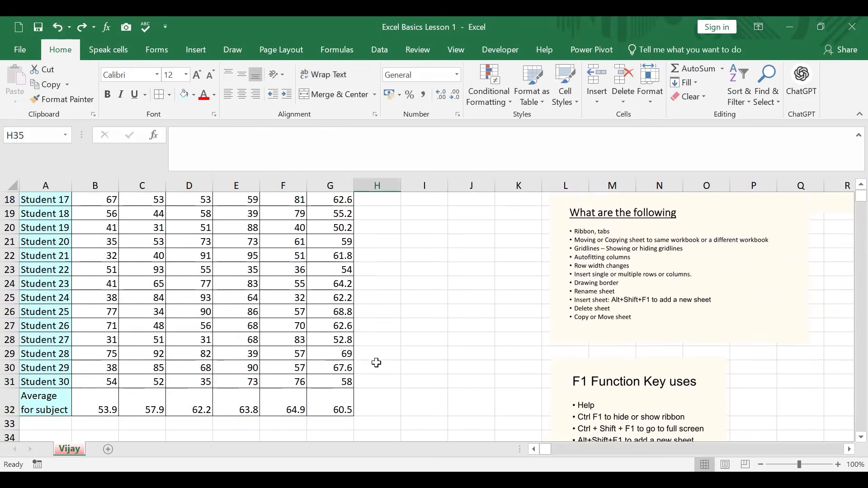
pyautogui.scroll(1, 376, 363)
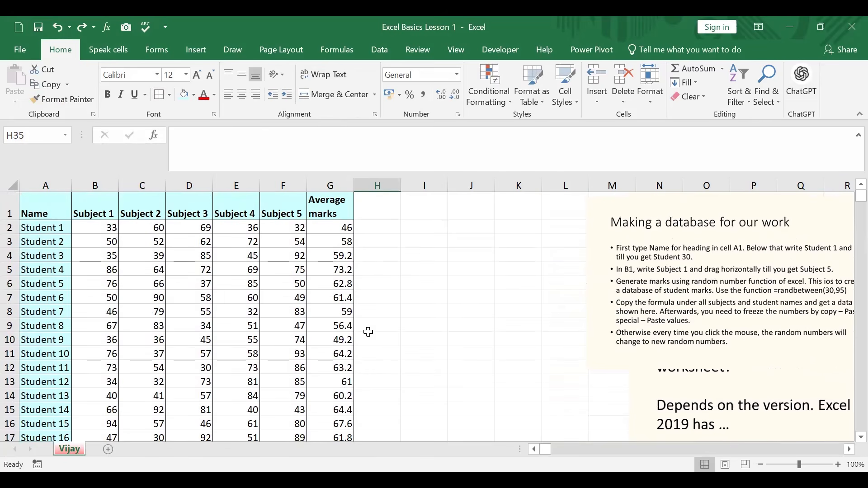
pyautogui.click(384, 215)
pyautogui.write('Ma')
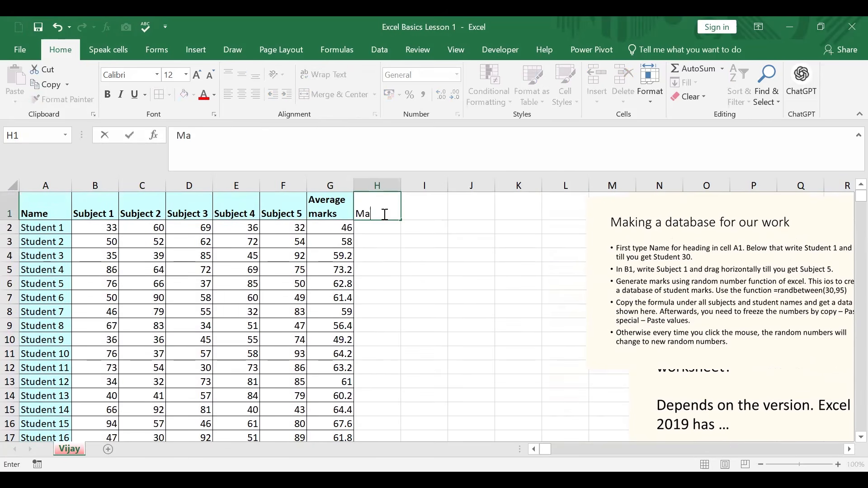
pyautogui.write('x Marks')
pyautogui.click(408, 283)
# Calculate each student's highest mark with =MAX(B2:F2) in H2 and fill the formula down to H31
pyautogui.click(383, 227)
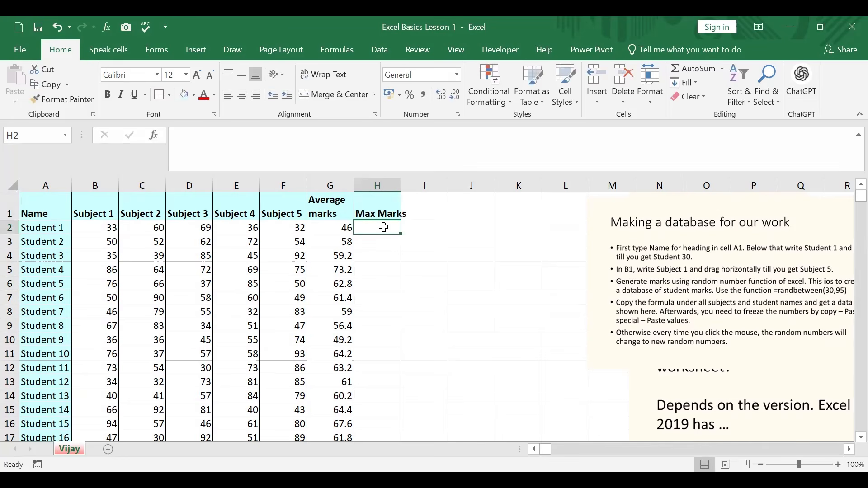
pyautogui.write('=max(')
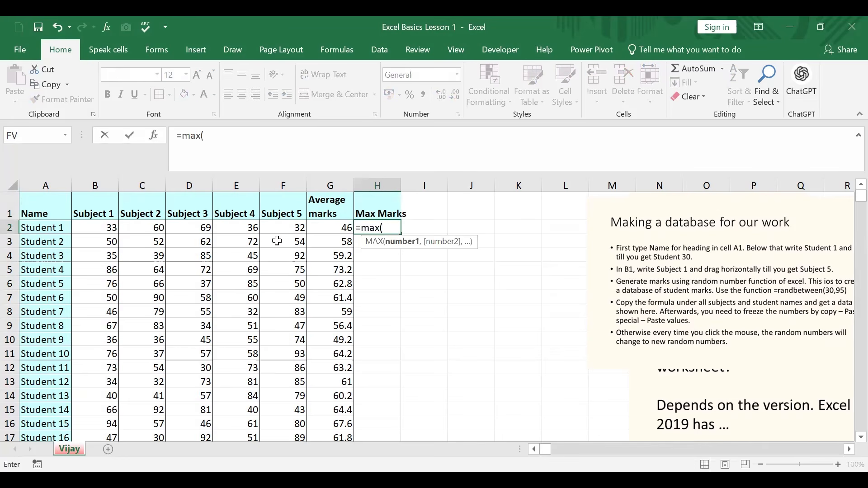
pyautogui.click(112, 228)
pyautogui.keyDown('shift'); pyautogui.click(313, 227); pyautogui.keyUp('shift')
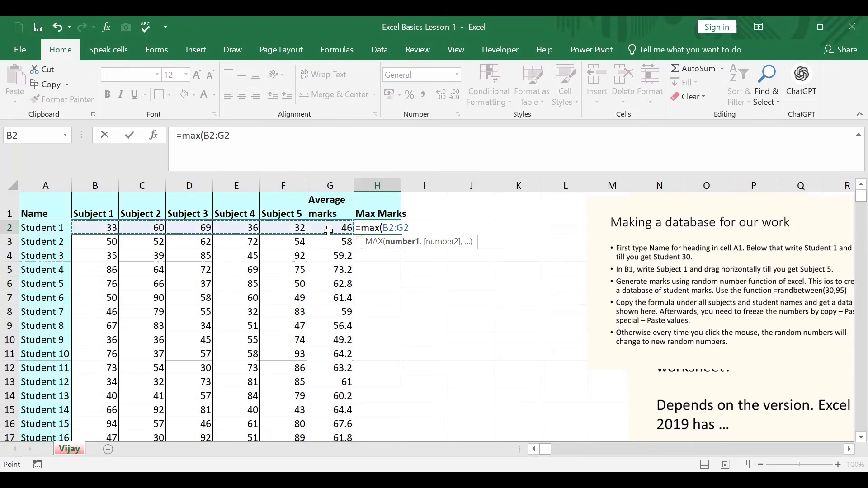
pyautogui.keyDown('shift'); pyautogui.click(295, 226); pyautogui.keyUp('shift')
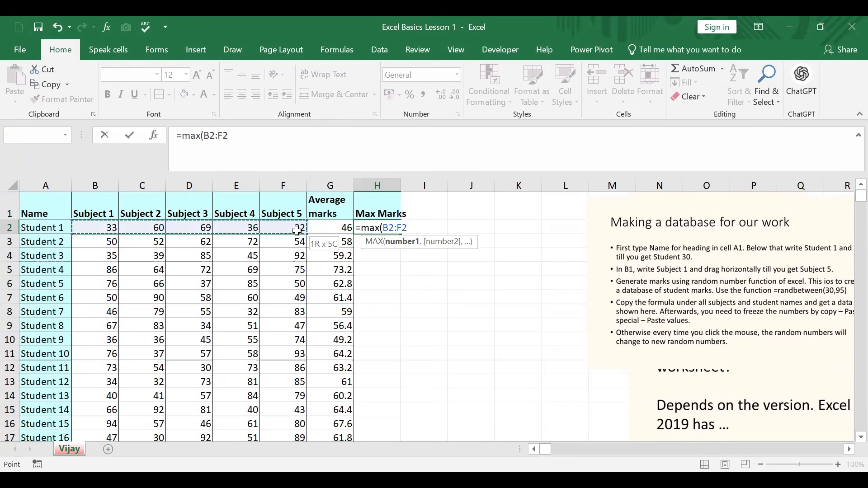
pyautogui.press('Return')
pyautogui.click(378, 229)
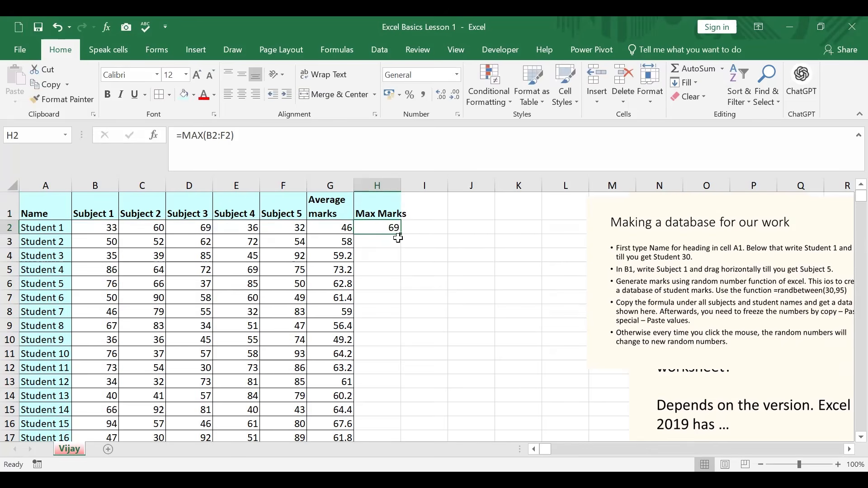
pyautogui.doubleClick(400, 234)
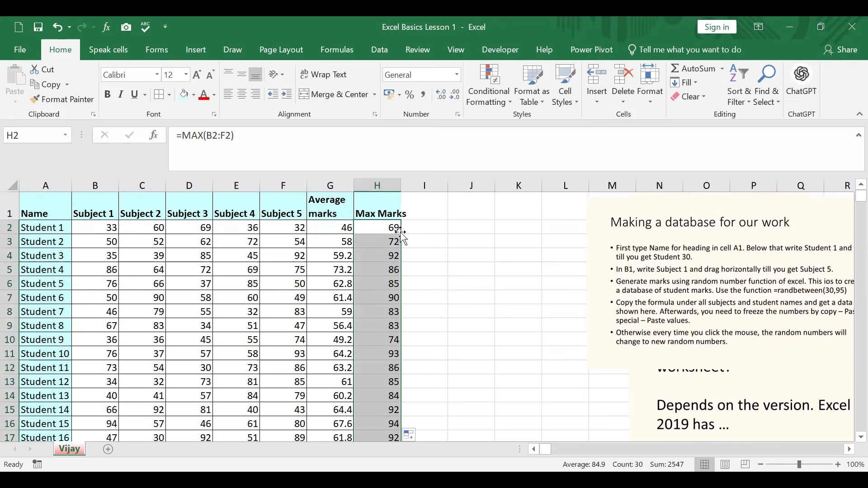
# Enter the heading "Min" in cell I1
pyautogui.click(423, 212)
pyautogui.write('Min')
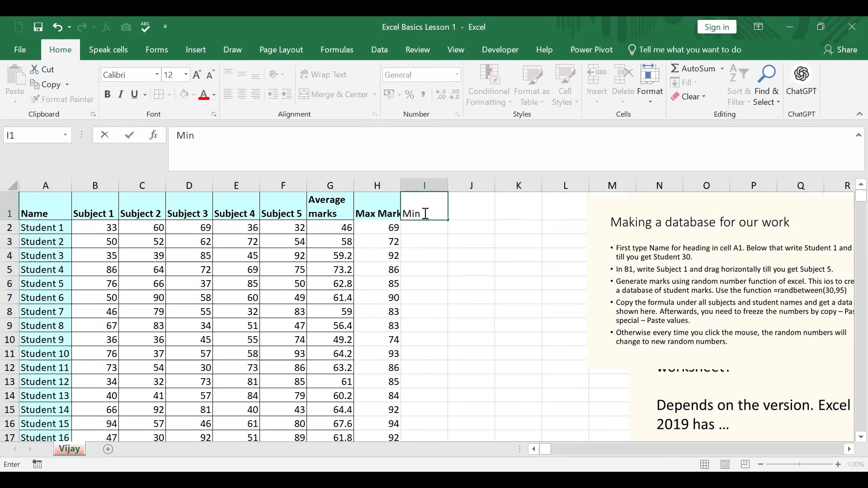
pyautogui.click(460, 250)
# Calculate each student's lowest mark with =MIN(B2:F2) in I2 and fill the formula down to I31
pyautogui.click(434, 227)
pyautogui.write('=')
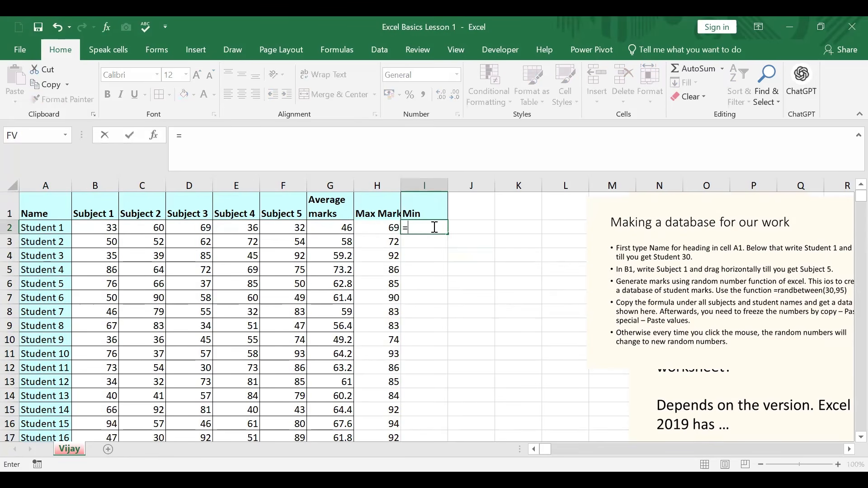
pyautogui.write('min(')
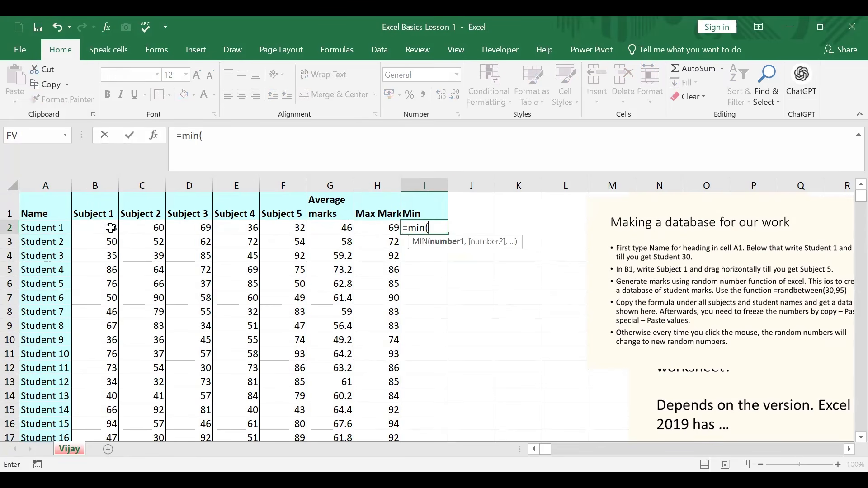
pyautogui.moveTo(110, 227); pyautogui.dragTo(290, 228)
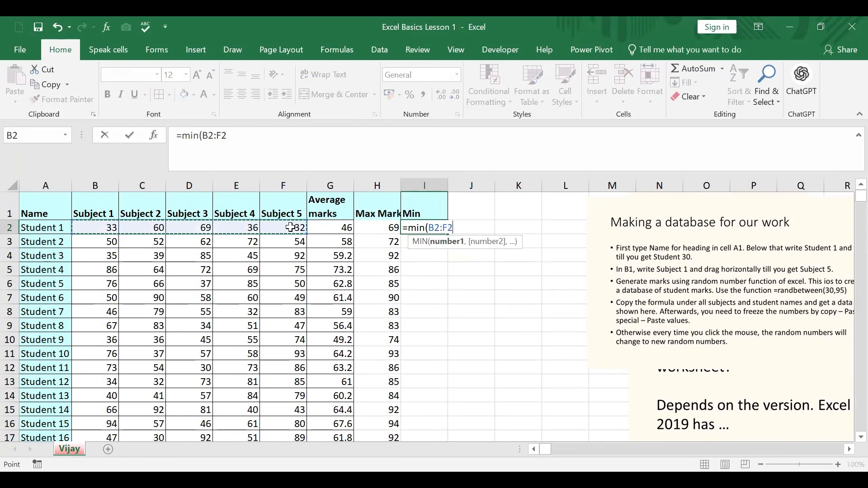
pyautogui.press('Return')
pyautogui.click(441, 228)
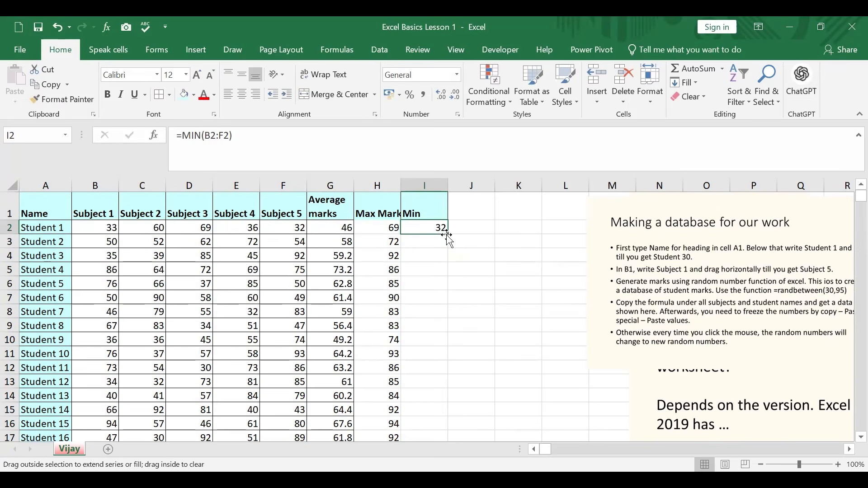
pyautogui.doubleClick(446, 235)
pyautogui.scroll(-8, 475, 306)
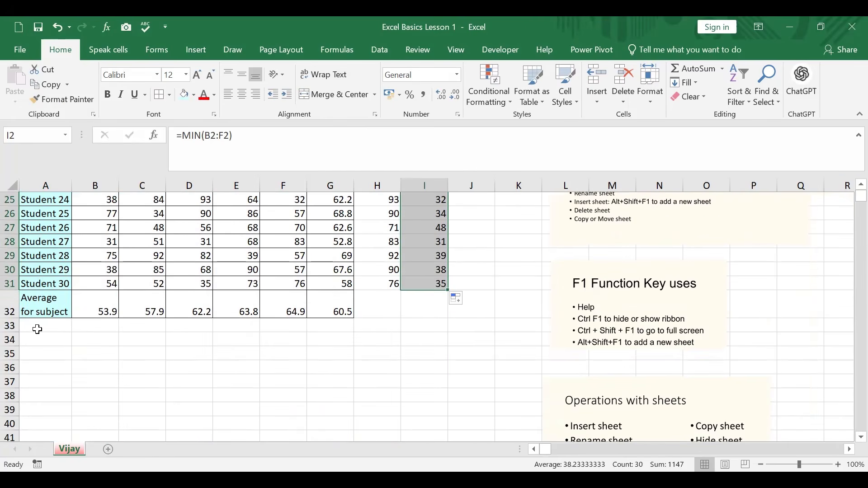
# Enter the label "Max" in A33 and calculate Subject 1's highest mark in B33 with =MAX(B2:B31)
pyautogui.click(37, 329)
pyautogui.write('Max')
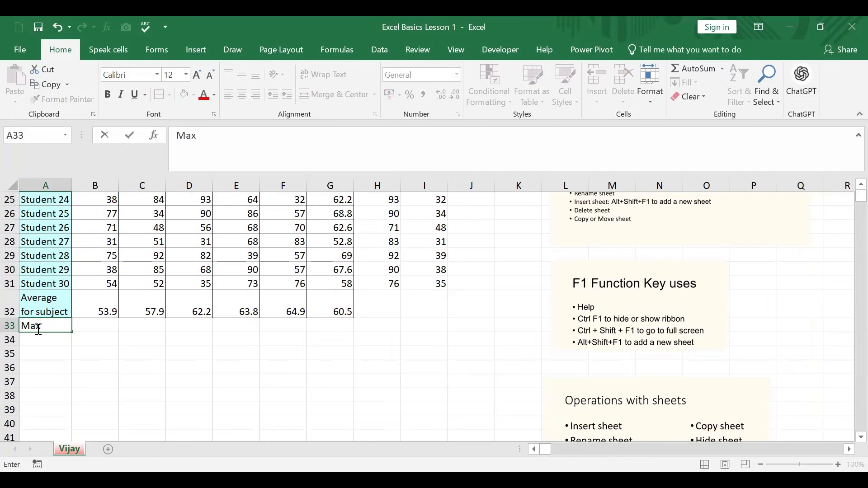
pyautogui.click(97, 326)
pyautogui.write('=')
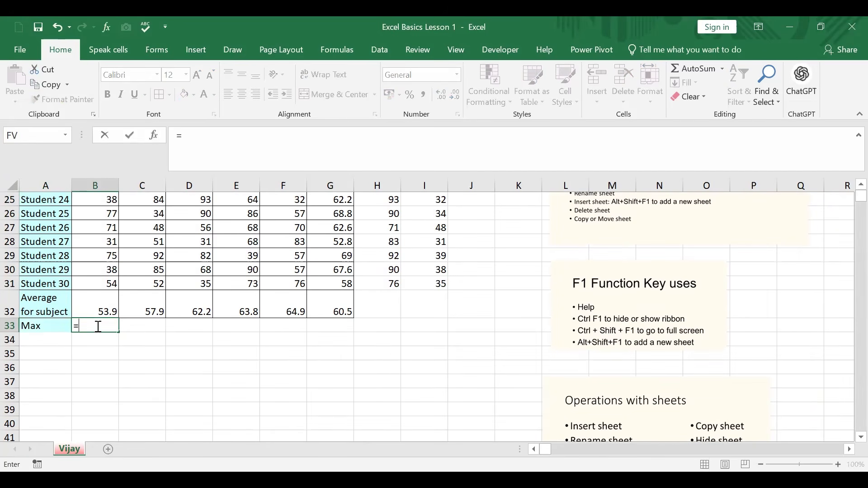
pyautogui.write('max(')
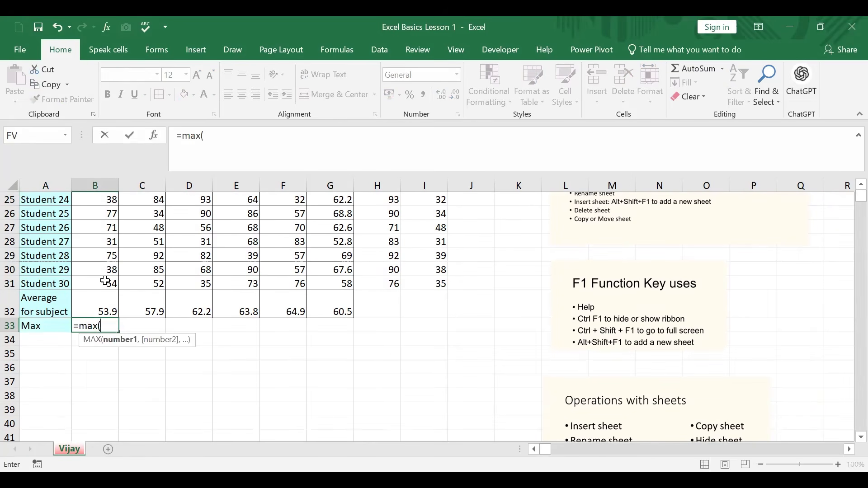
pyautogui.click(105, 282)
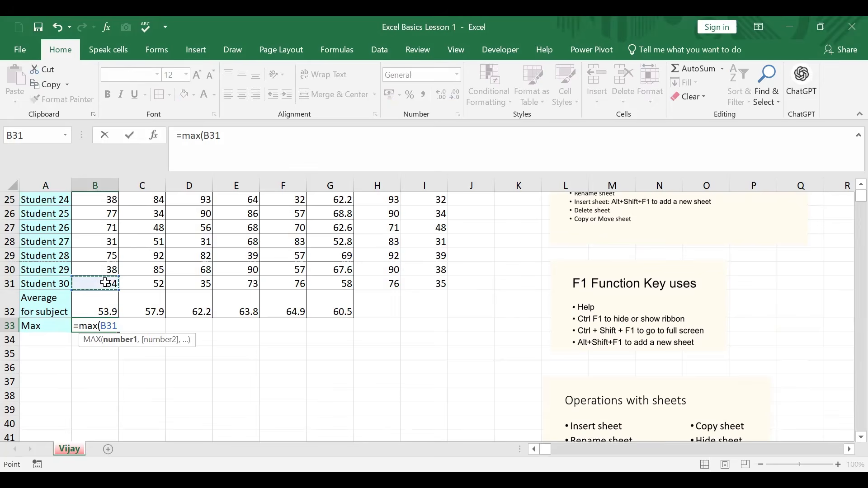
pyautogui.hotkey('ctrl', 'shift', 'Up')
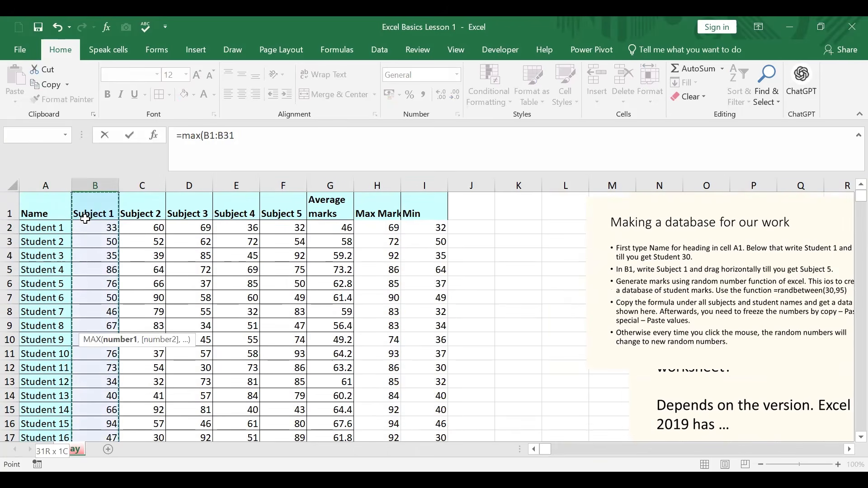
pyautogui.keyDown('shift'); pyautogui.click(105, 226); pyautogui.keyUp('shift')
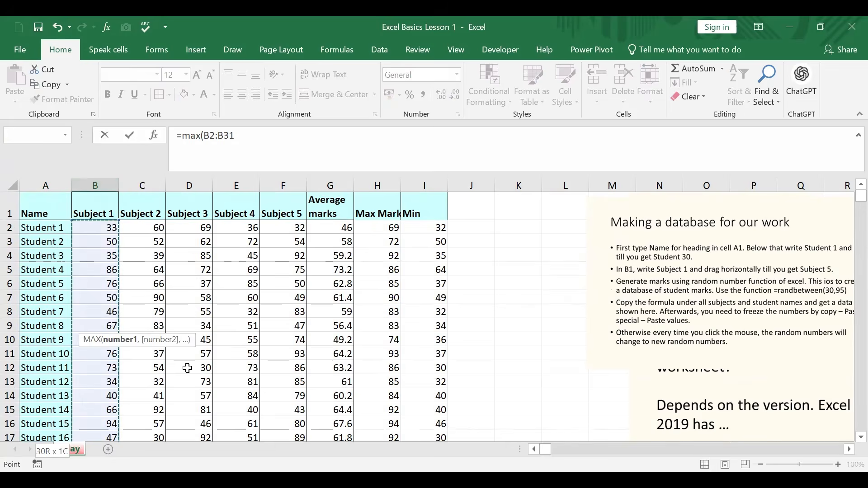
pyautogui.scroll(-5, 188, 369)
pyautogui.scroll(-4, 188, 369)
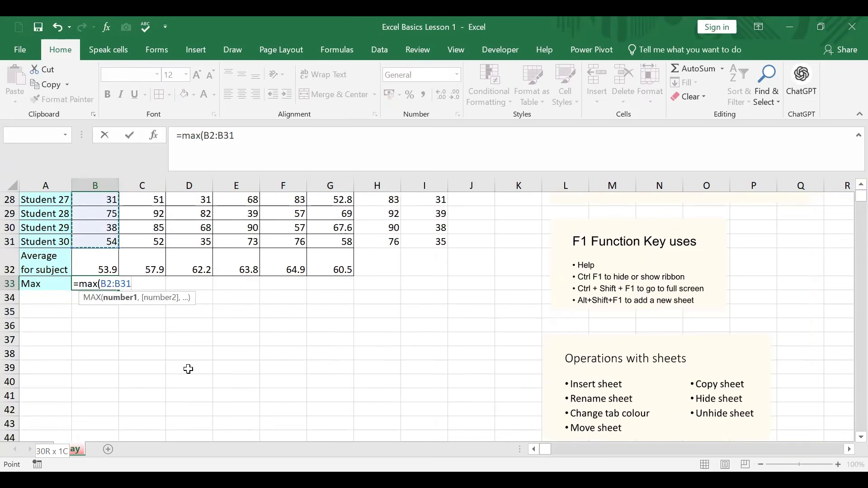
pyautogui.press('Return')
# Fill the maximum formula from B33 across to G33, and clear the copy under the average marks in G33
pyautogui.click(112, 284)
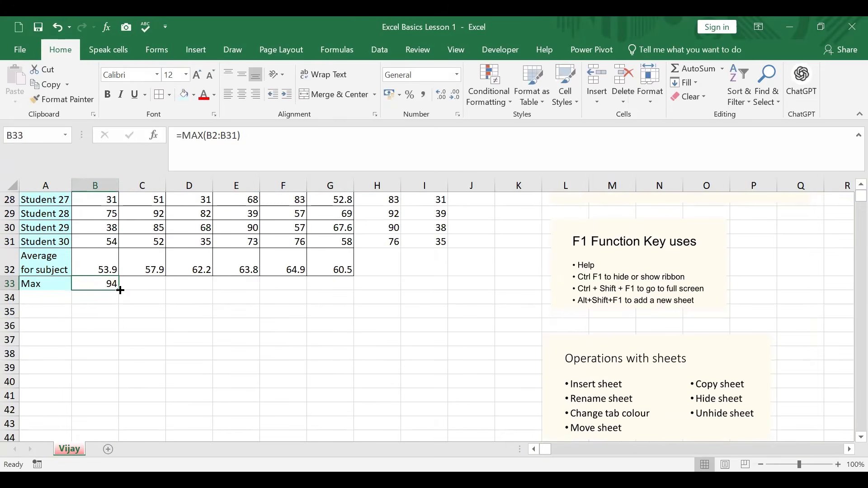
pyautogui.moveTo(119, 290); pyautogui.dragTo(345, 292)
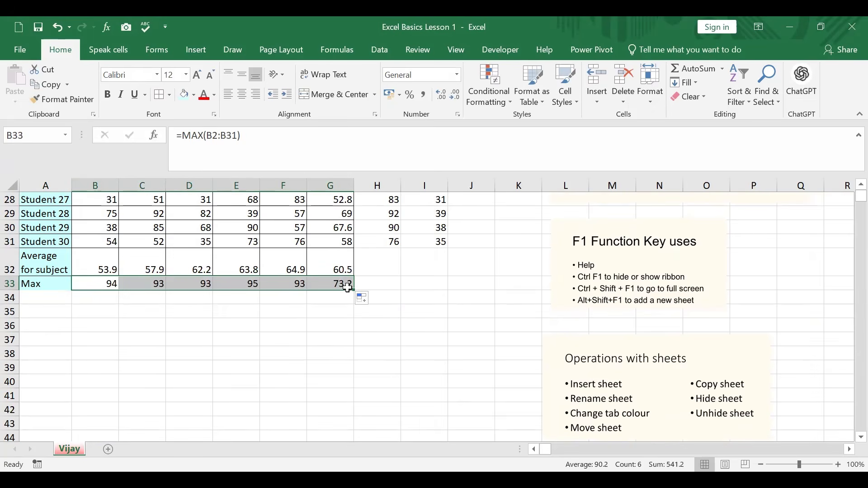
pyautogui.click(346, 284)
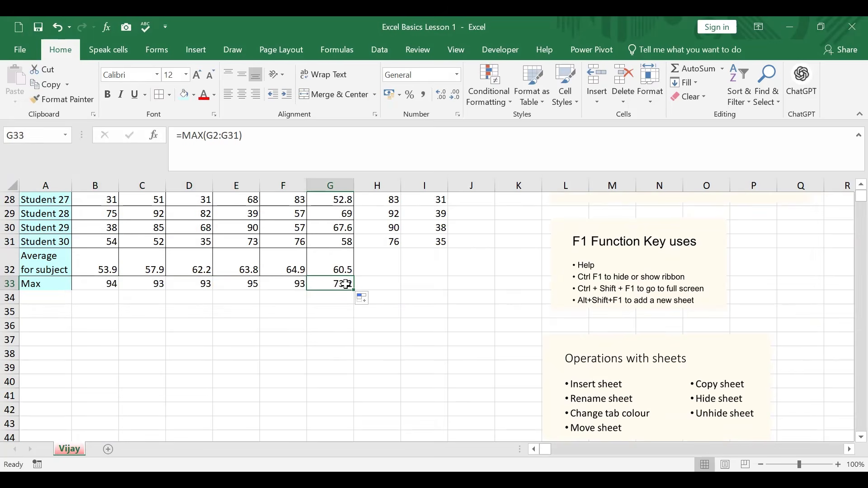
pyautogui.press('Delete')
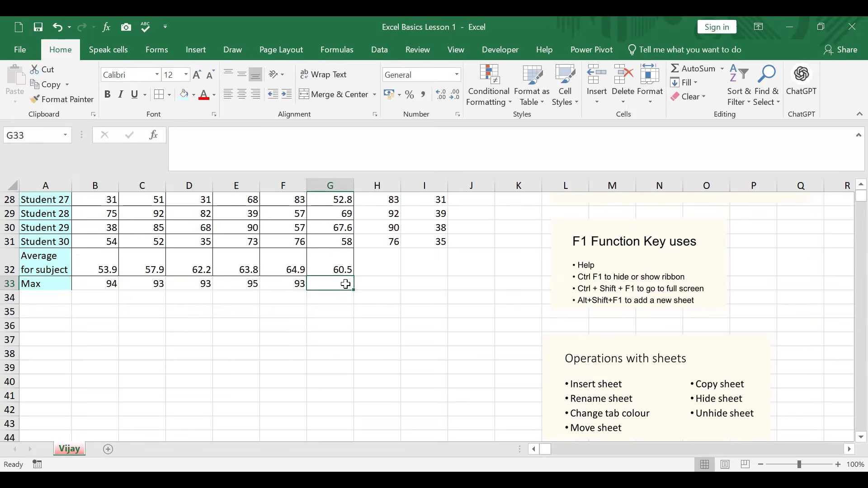
# Autofit column H to the width of its "Max Marks" heading
pyautogui.click(284, 286)
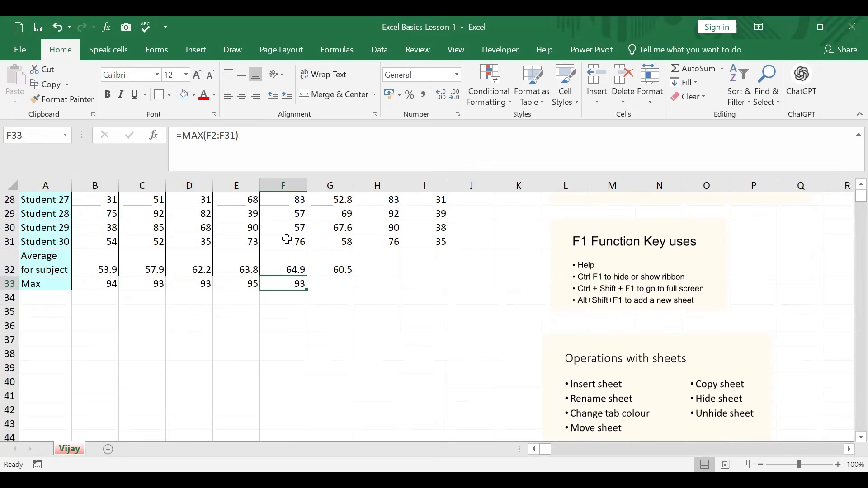
pyautogui.scroll(8, 285, 244)
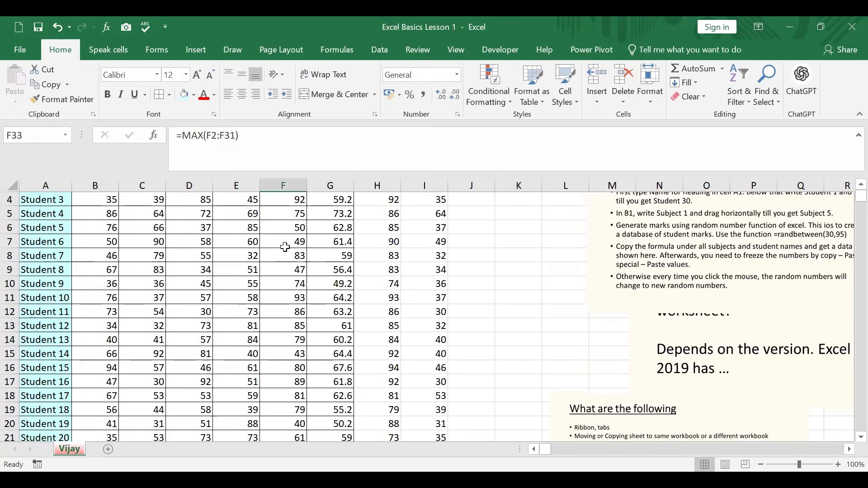
pyautogui.scroll(1, 286, 247)
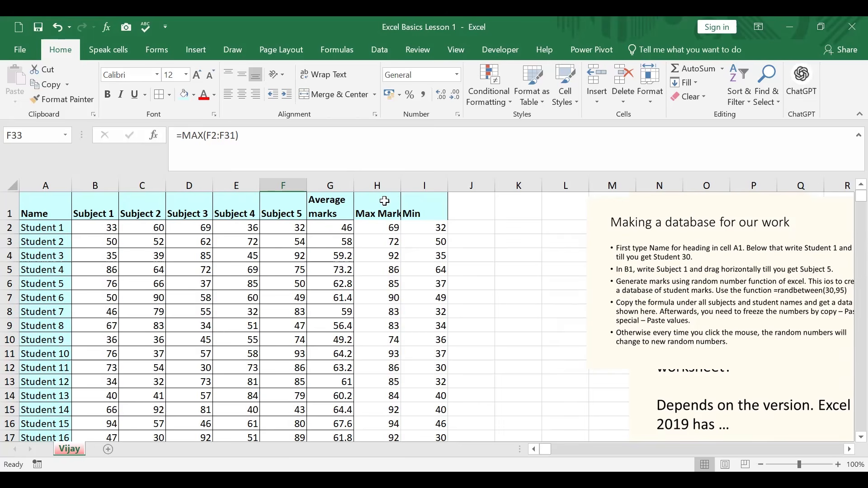
pyautogui.doubleClick(400, 185)
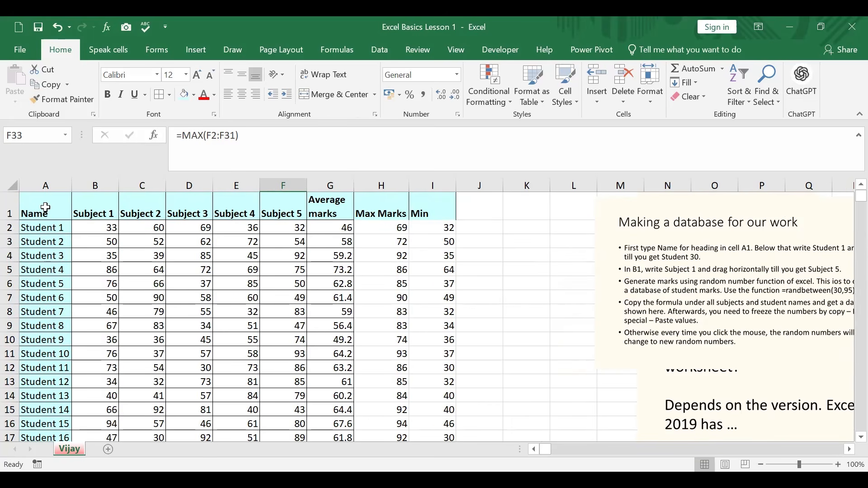
# Set the font size of the heading row A1:I1 to 10
pyautogui.moveTo(45, 207); pyautogui.dragTo(418, 220)
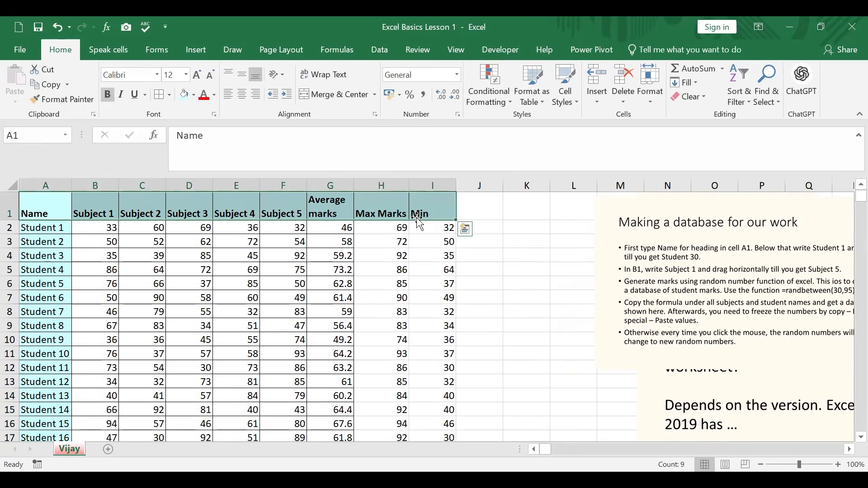
pyautogui.click(185, 75)
pyautogui.click(170, 116)
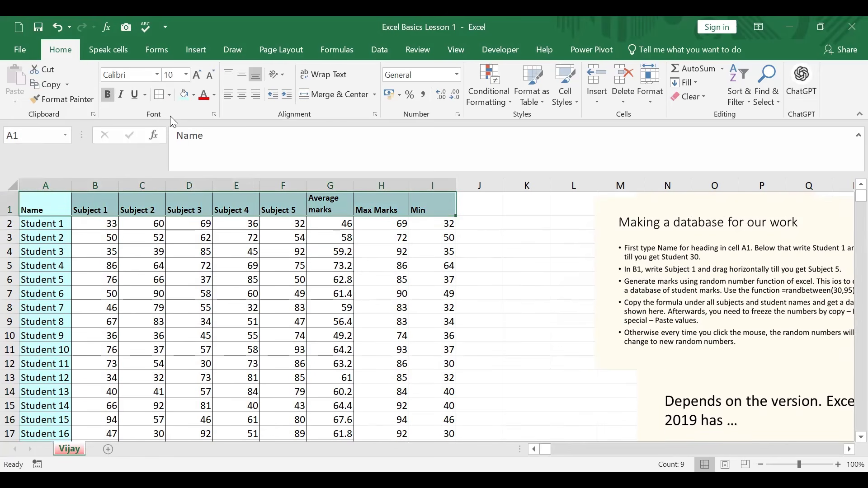
# Try the Abadi font on the heading row A1:I1, and set its font to Times New Roman
pyautogui.click(158, 75)
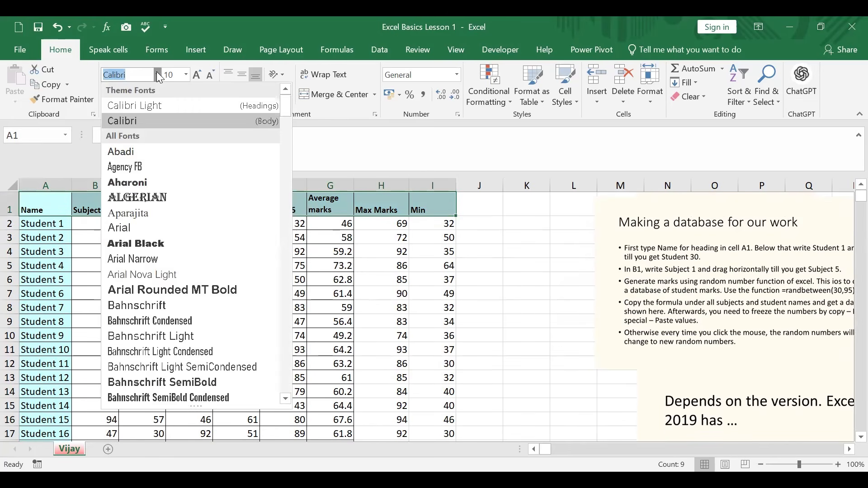
pyautogui.click(140, 151)
pyautogui.click(156, 74)
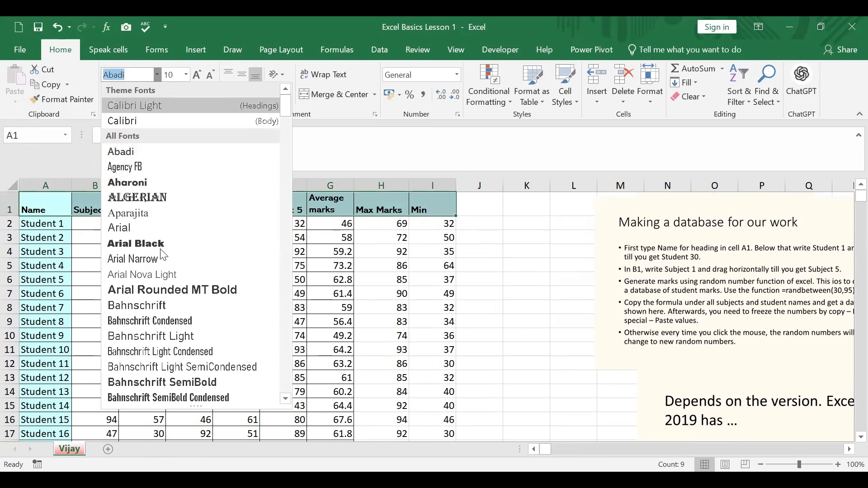
pyautogui.write('Tahoma')
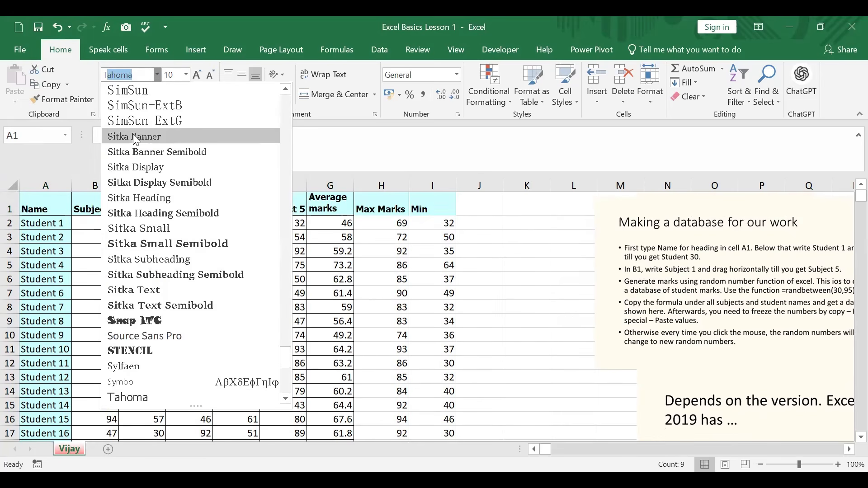
pyautogui.press('Up')
pyautogui.press('Up')
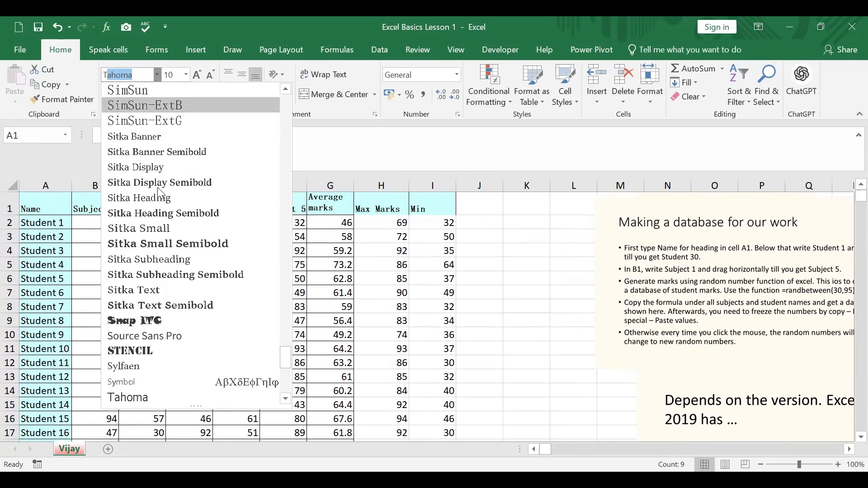
pyautogui.scroll(-1, 164, 371)
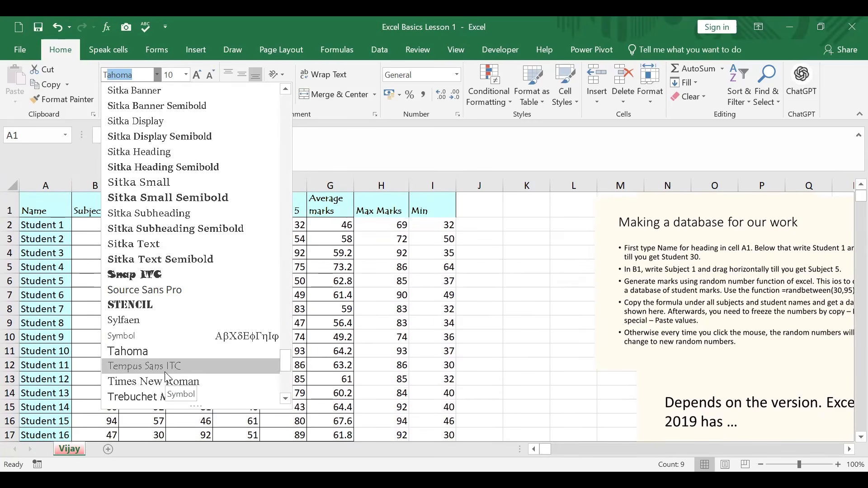
pyautogui.click(166, 381)
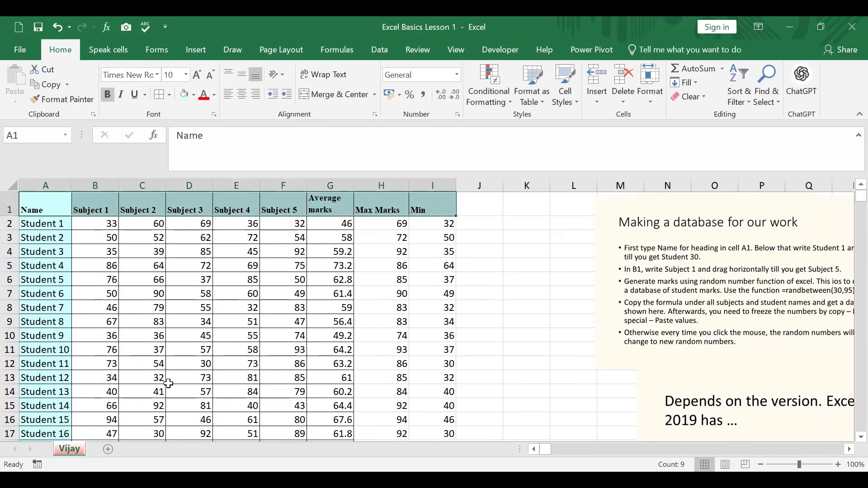
pyautogui.click(435, 299)
pyautogui.click(561, 295)
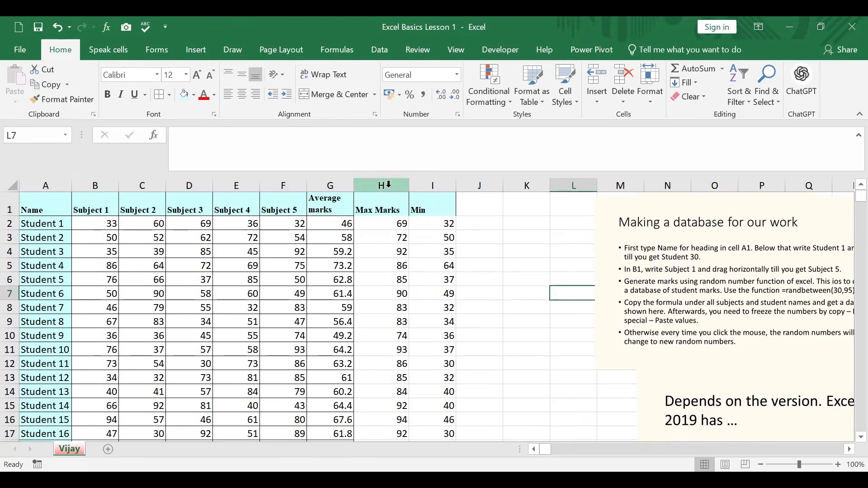
# Apply borders to every cell of the whole marks table, A1:I33
pyautogui.moveTo(388, 210); pyautogui.dragTo(433, 215)
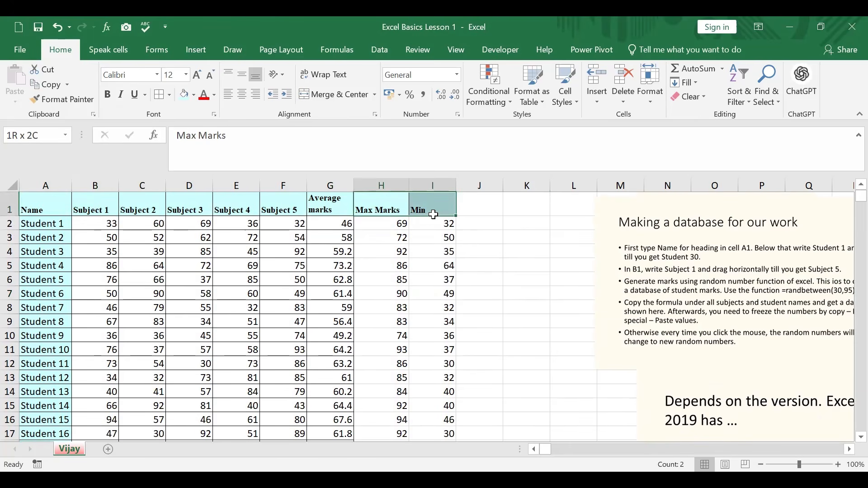
pyautogui.click(49, 207)
pyautogui.hotkey('ctrl', 'shift', 'End')
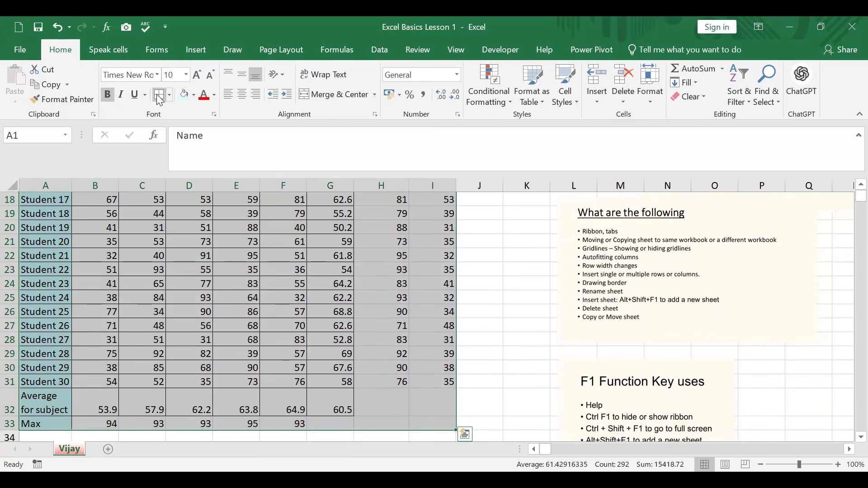
pyautogui.hotkey('ctrl', 'BackSpace')
pyautogui.scroll(-8, 498, 384)
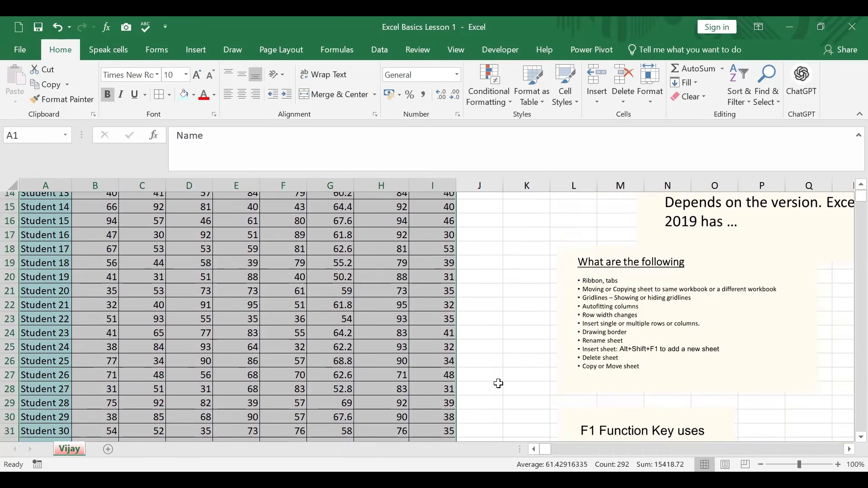
pyautogui.scroll(-9, 499, 384)
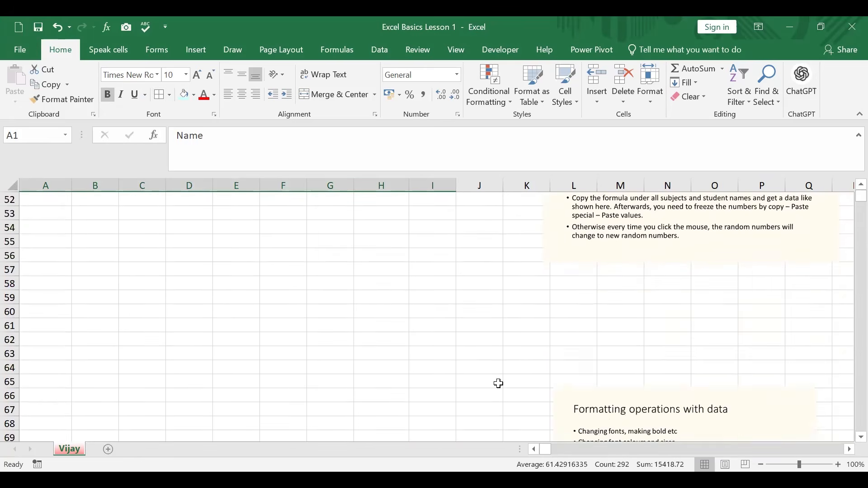
pyautogui.scroll(4, 498, 383)
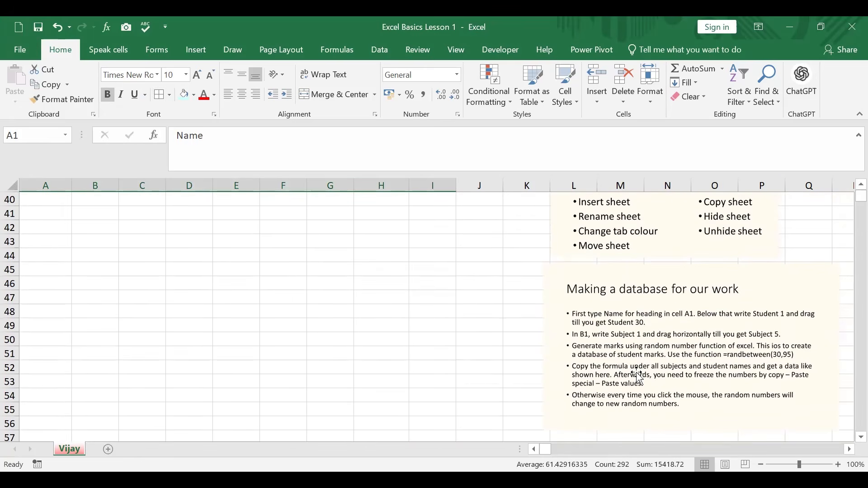
pyautogui.scroll(-2, 639, 398)
pyautogui.scroll(5, 374, 335)
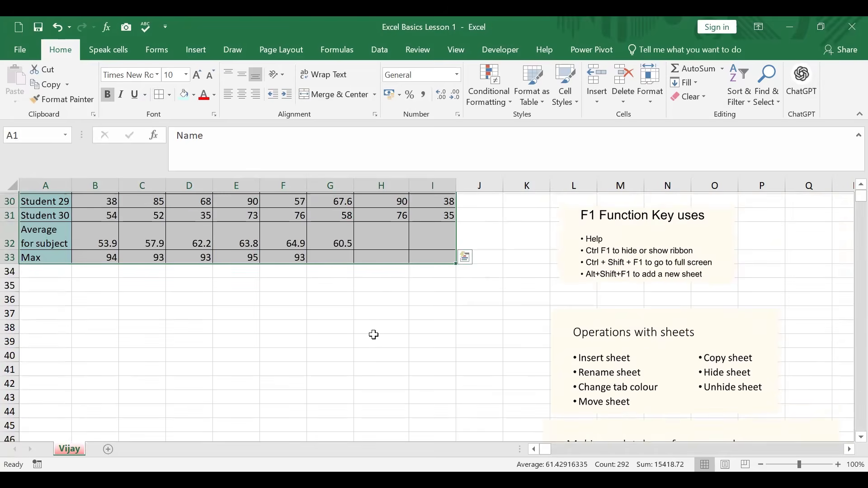
pyautogui.scroll(10, 374, 334)
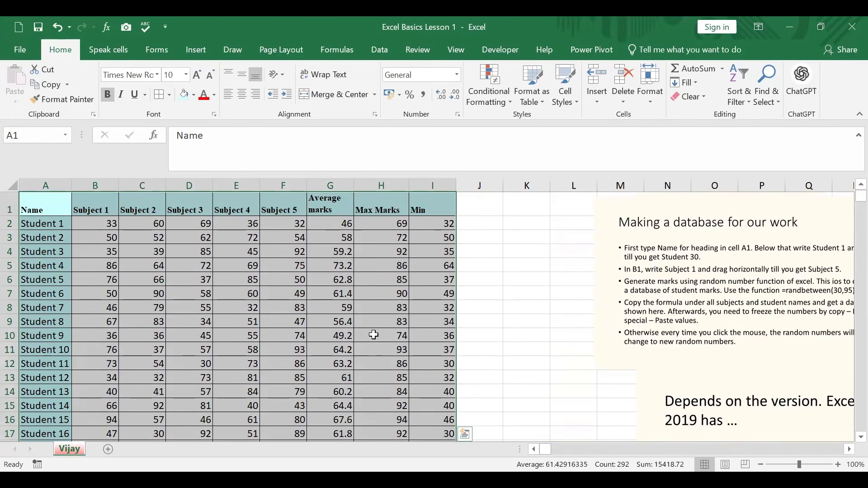